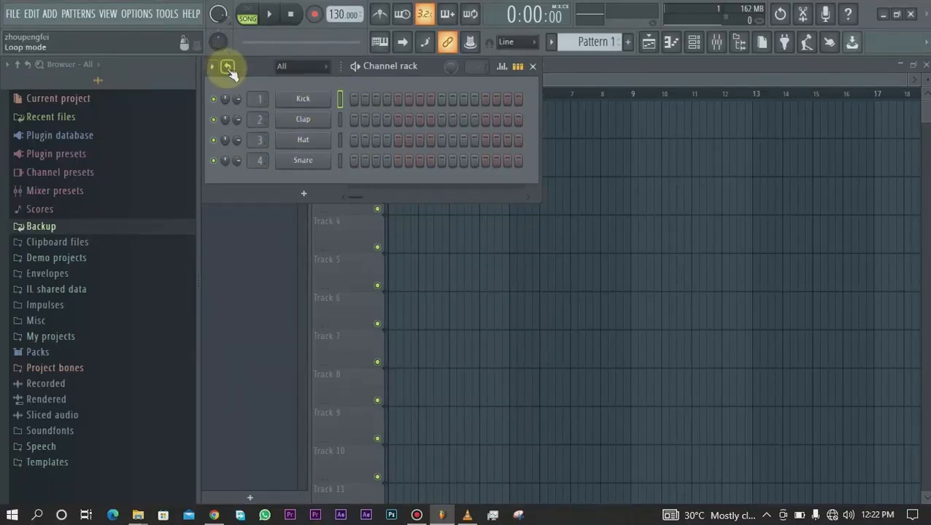
Add two FLEX instrument channels to the channel rack below the Snare channel.
{"action": "left_click", "coordinate": [212, 67]}
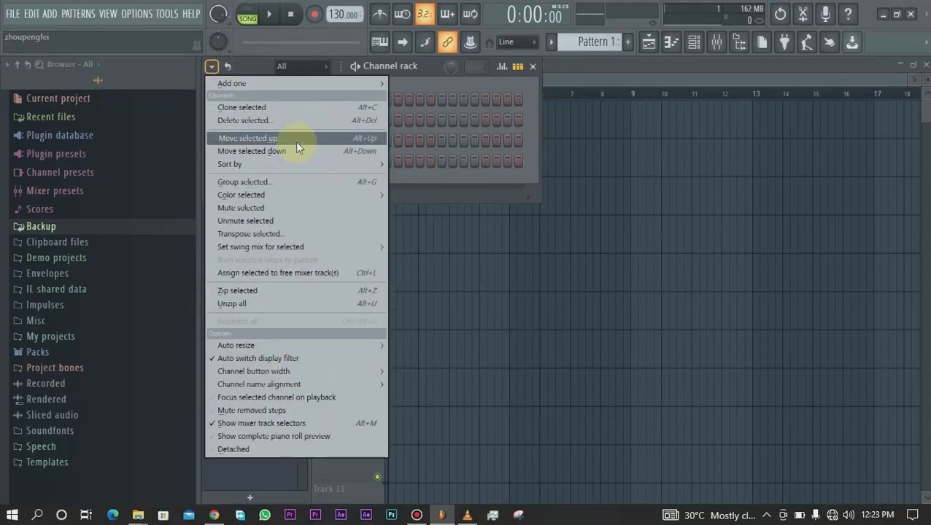
{"action": "mouse_move", "coordinate": [269, 86]}
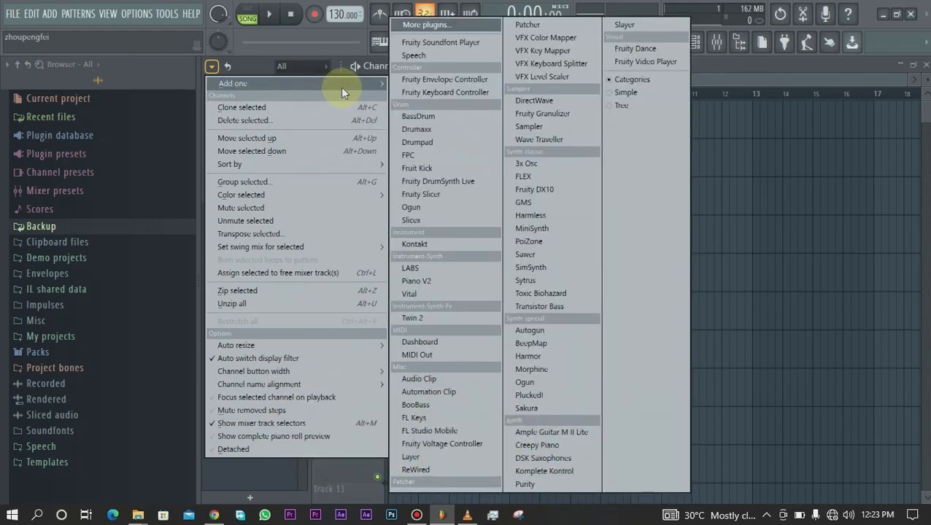
{"action": "left_click", "coordinate": [212, 67]}
{"action": "left_click", "coordinate": [212, 67]}
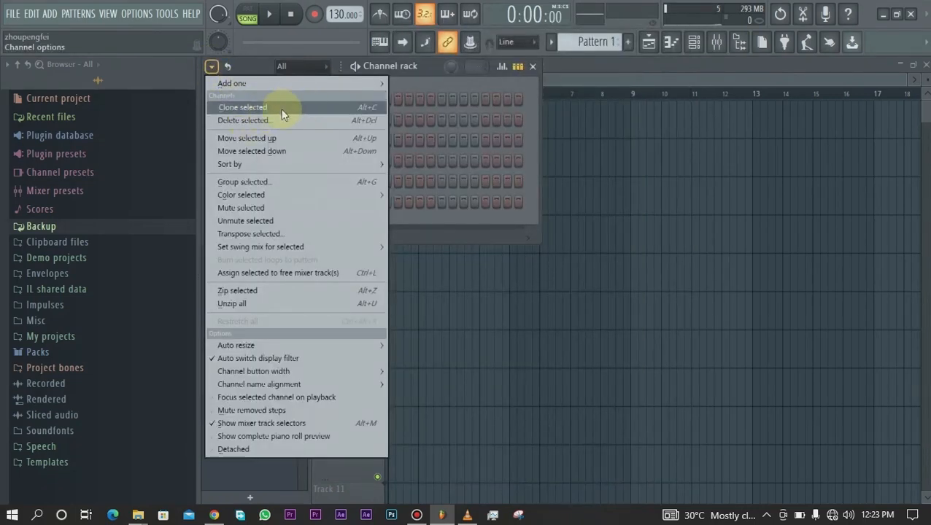
{"action": "left_click", "coordinate": [405, 90]}
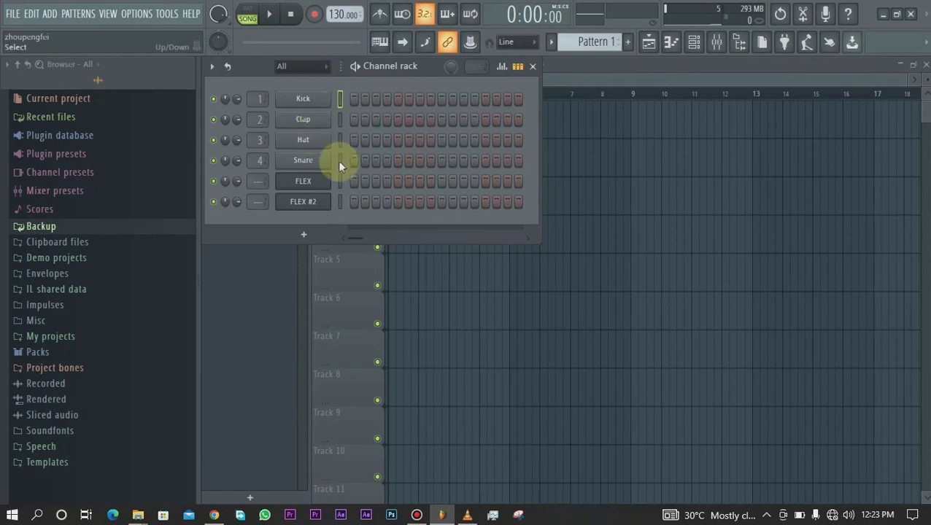
Extend the channel selection from FLEX #2 up to Kick, and return to selecting a single channel.
{"action": "left_click", "coordinate": [340, 120]}
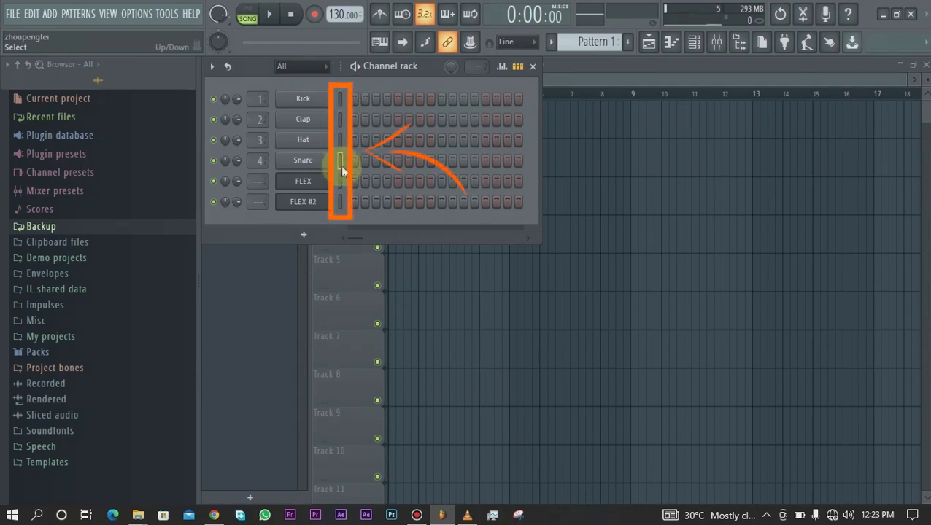
{"action": "left_click_drag", "start_coordinate": [341, 208], "coordinate": [341, 183]}
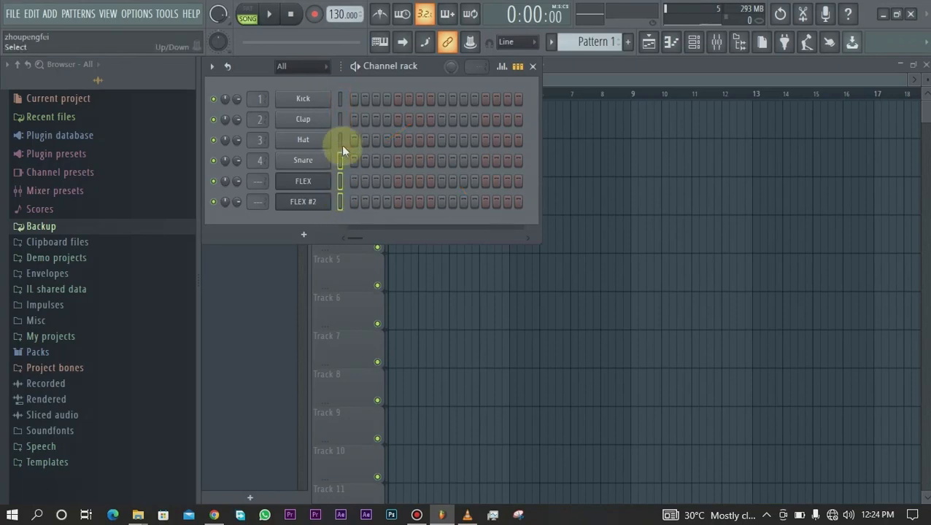
{"action": "left_click_drag", "start_coordinate": [343, 146], "coordinate": [344, 95]}
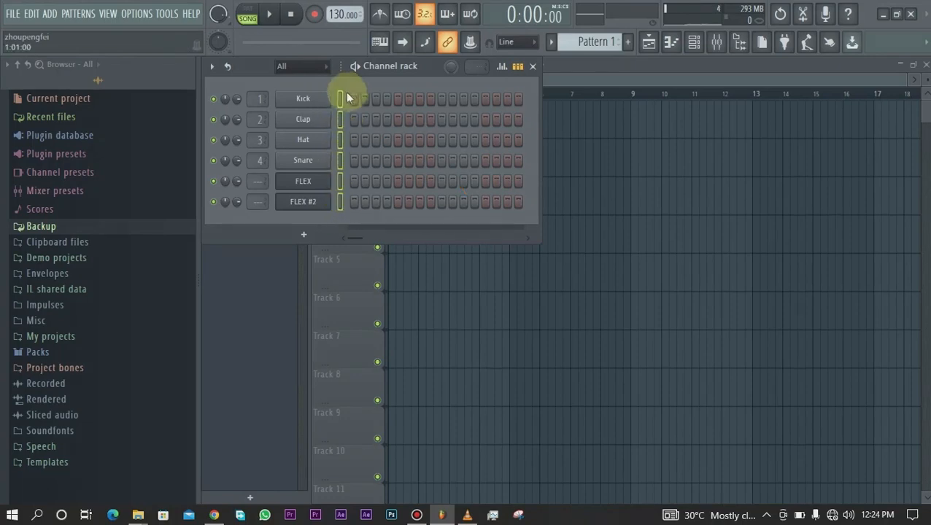
{"action": "left_click", "coordinate": [342, 159]}
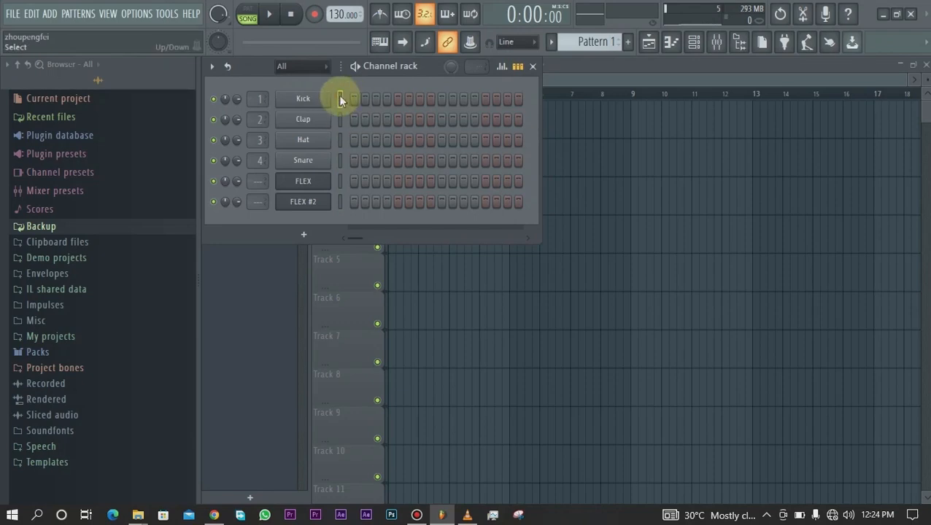
Clone the Kick channel in the channel rack.
{"action": "left_click", "coordinate": [215, 66]}
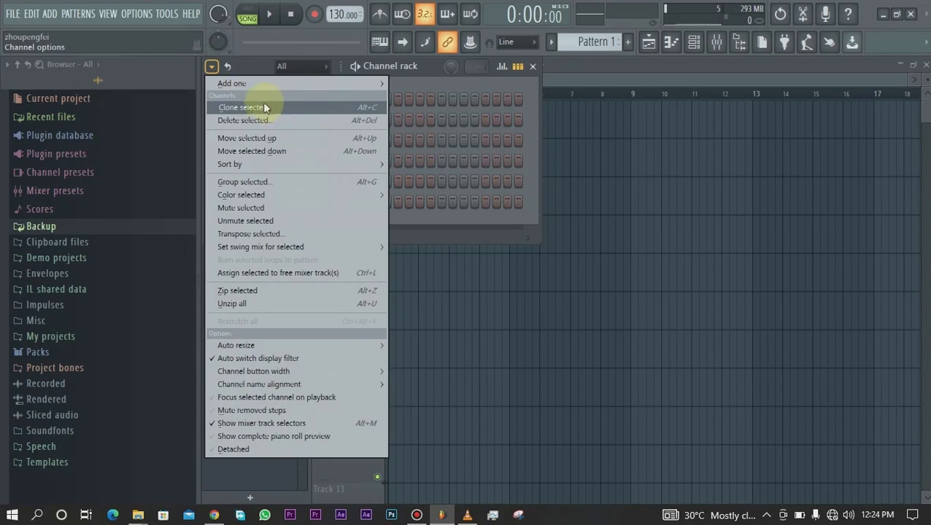
{"action": "left_click", "coordinate": [431, 85]}
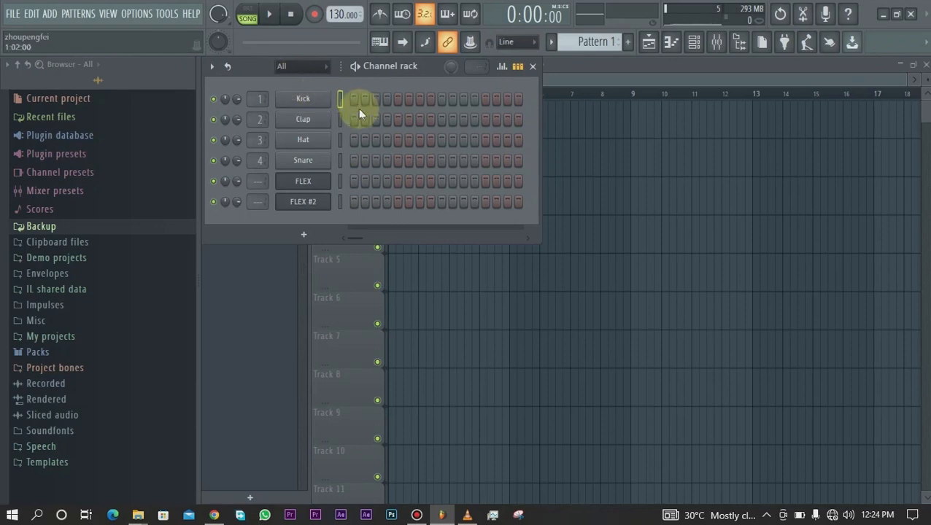
{"action": "left_click", "coordinate": [212, 64]}
{"action": "left_click", "coordinate": [235, 108]}
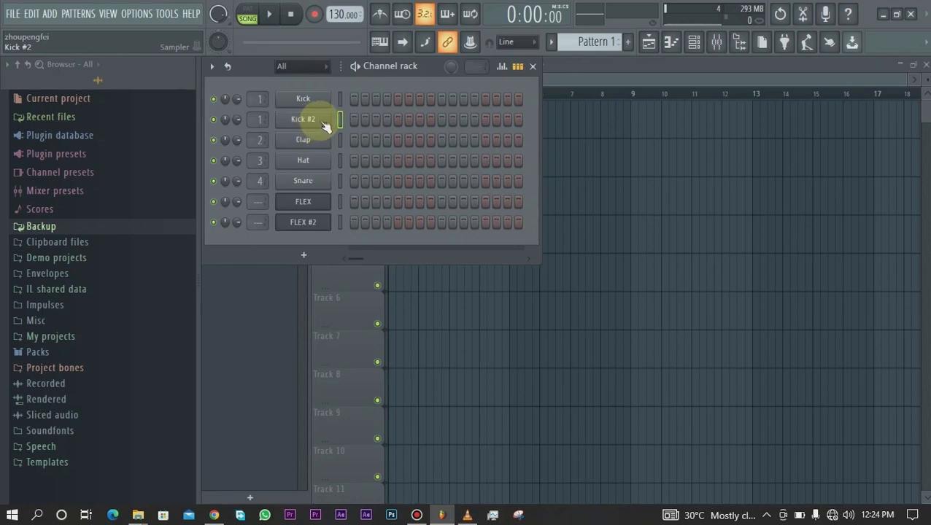
Delete the cloned Kick #2 channel from the channel rack and confirm the deletion.
{"action": "left_click", "coordinate": [211, 65]}
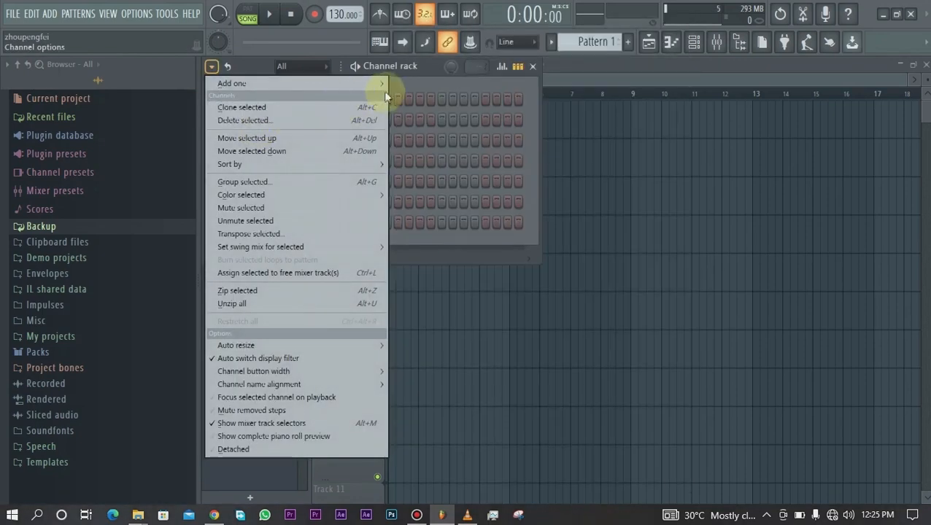
{"action": "left_click", "coordinate": [406, 88]}
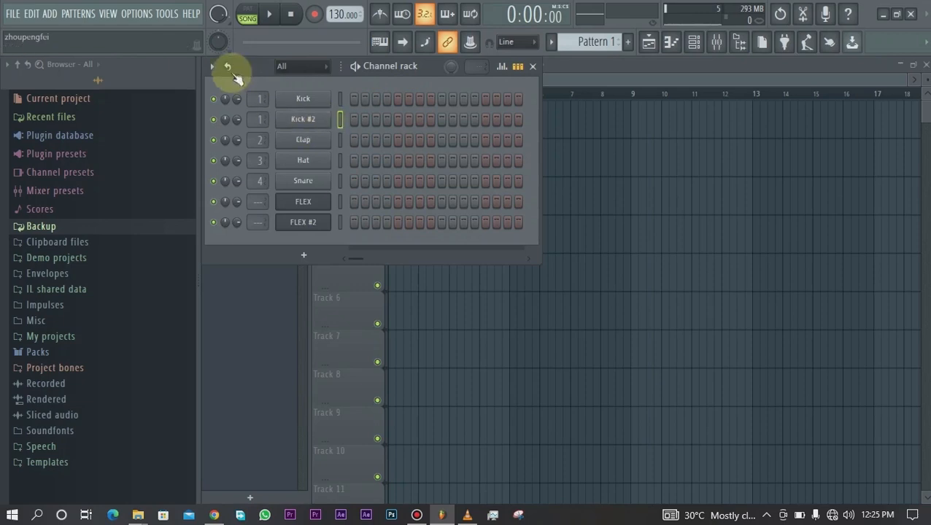
{"action": "left_click", "coordinate": [214, 67]}
{"action": "left_click", "coordinate": [231, 123]}
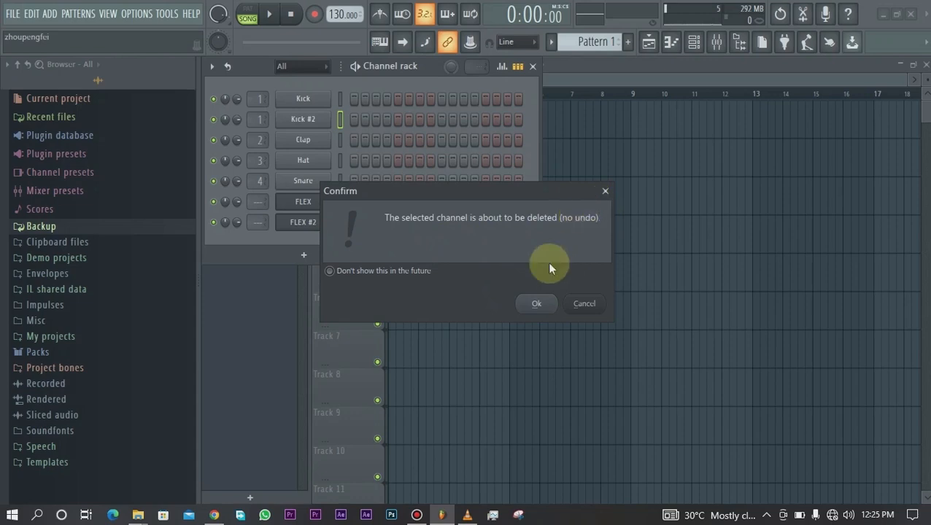
{"action": "left_click", "coordinate": [536, 303]}
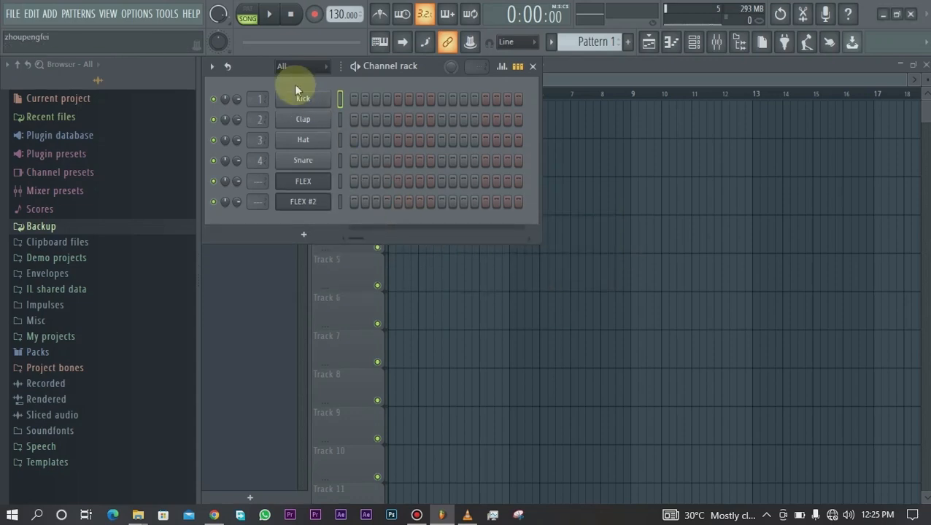
Move the first FLEX channel up in the channel rack and back down to its original place below Snare.
{"action": "left_click", "coordinate": [211, 66]}
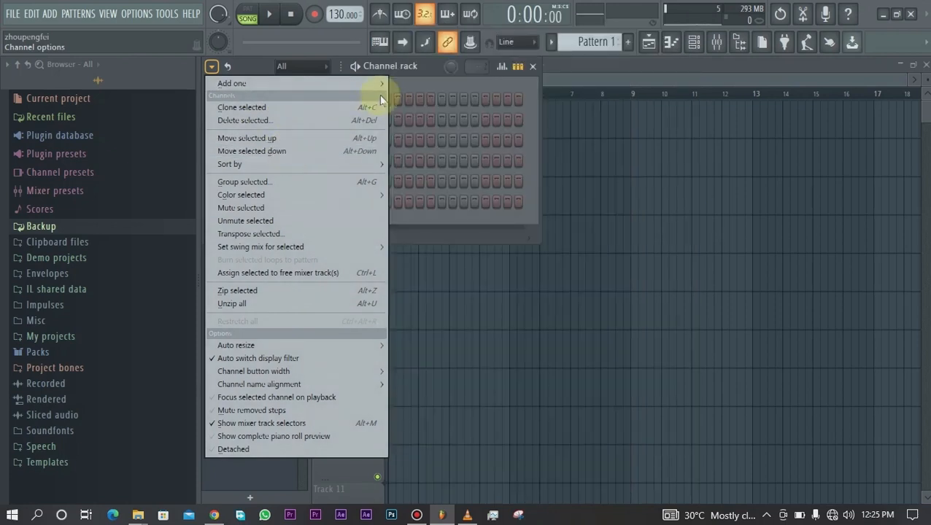
{"action": "left_click", "coordinate": [393, 82]}
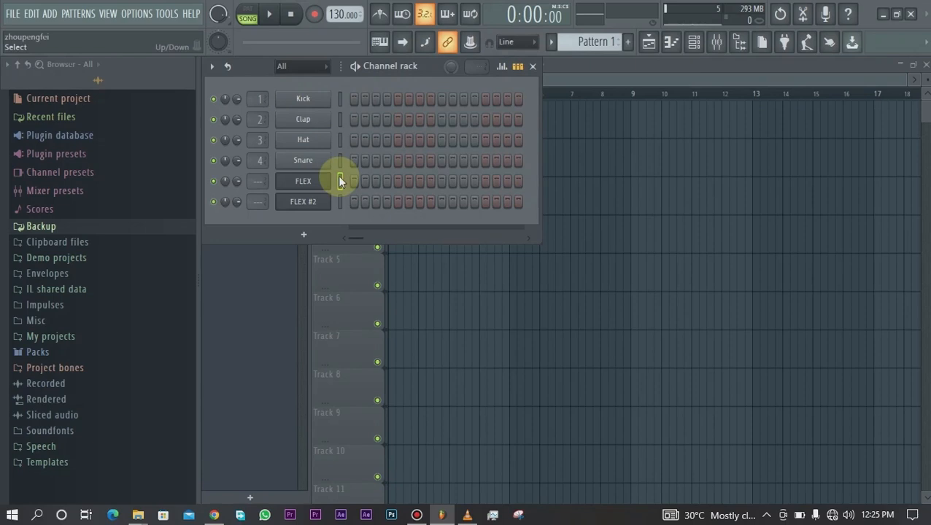
{"action": "key", "text": "alt+Up"}
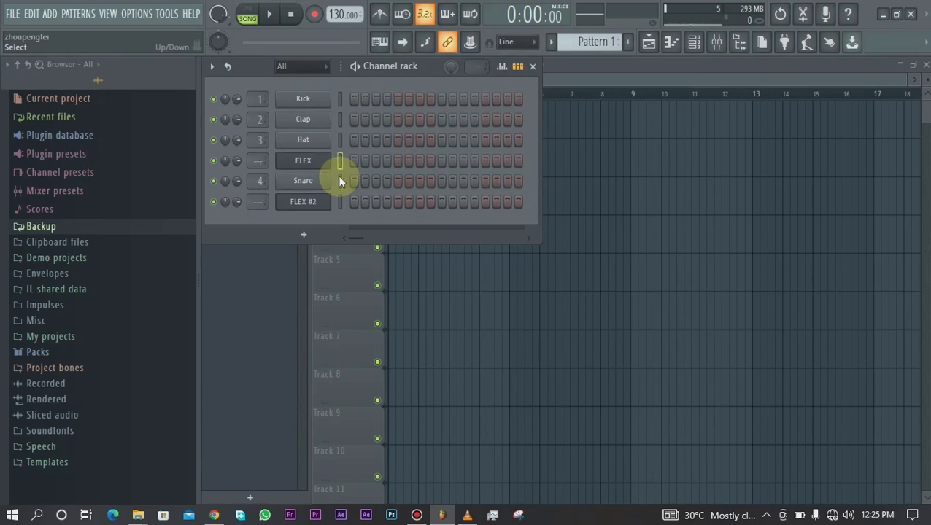
{"action": "key", "text": "alt+Down"}
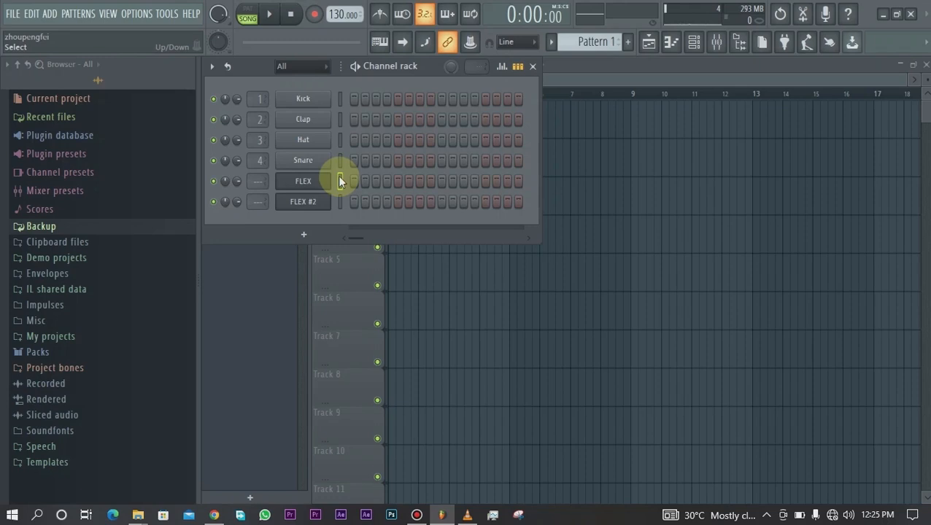
{"action": "key", "text": "alt+Up"}
{"action": "key", "text": "alt+Up"}
{"action": "key", "text": "alt+Down"}
{"action": "key", "text": "alt+Down"}
{"action": "left_click", "coordinate": [211, 66]}
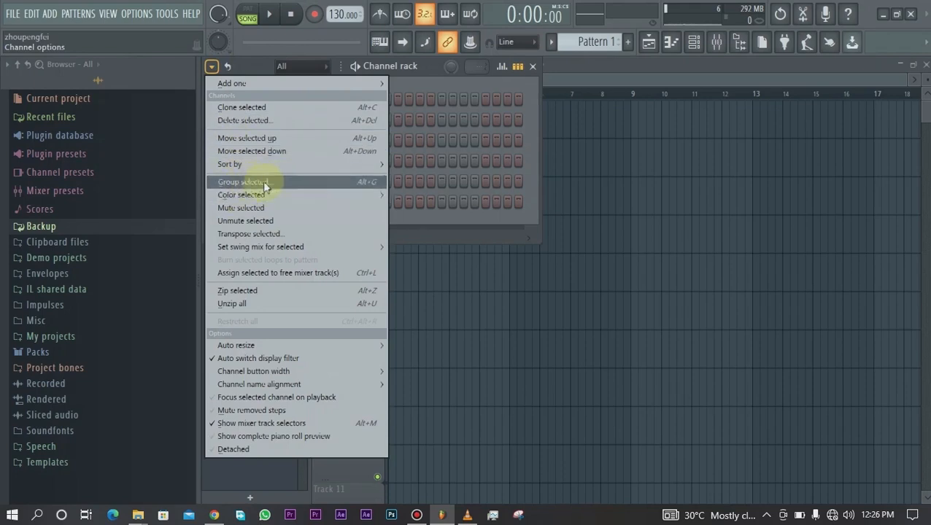
{"action": "left_click", "coordinate": [407, 89]}
{"action": "left_click", "coordinate": [213, 66]}
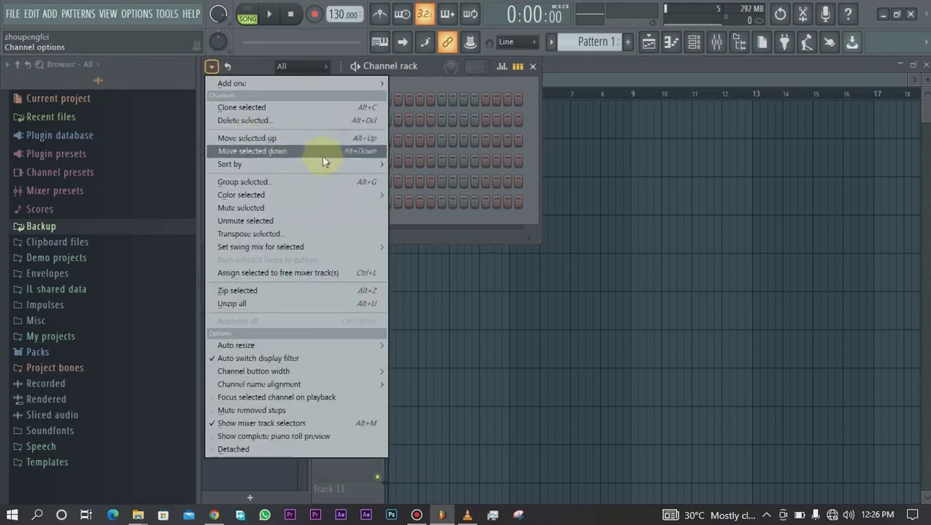
{"action": "left_click", "coordinate": [406, 89]}
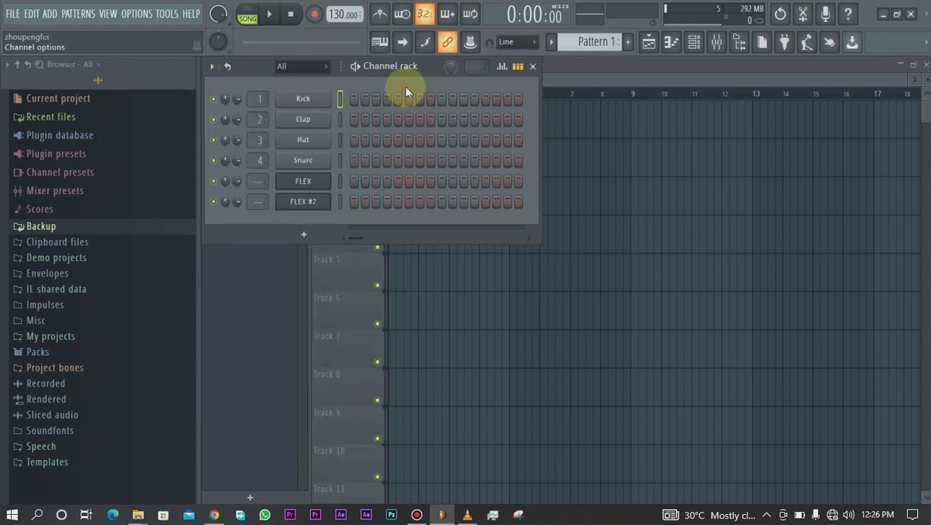
Group the Kick, Clap, Hat and Snare channels under the filter group name Drums.
{"action": "left_click", "coordinate": [340, 140]}
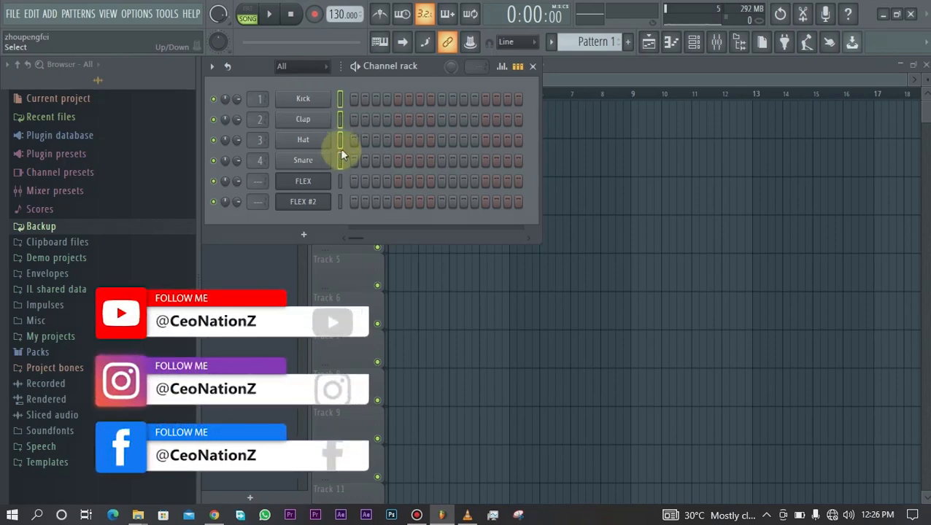
{"action": "left_click", "coordinate": [211, 70]}
{"action": "left_click", "coordinate": [271, 182]}
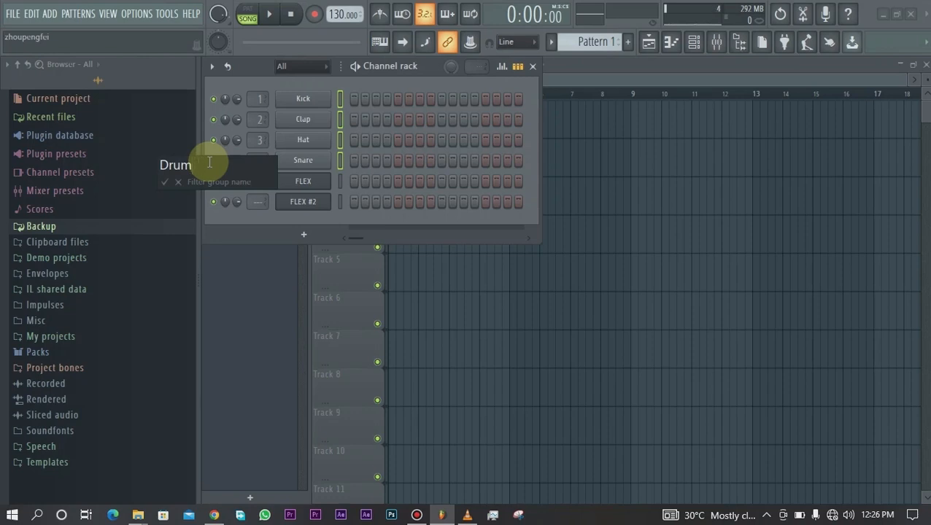
{"action": "left_click", "coordinate": [166, 182]}
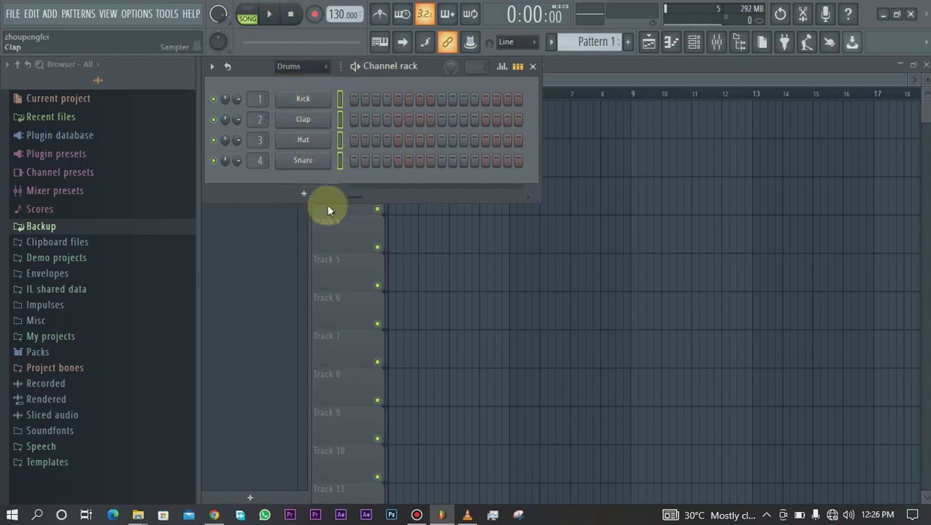
Filter the channel rack to display all channels, and after that only the Unsorted ones.
{"action": "left_click", "coordinate": [312, 67]}
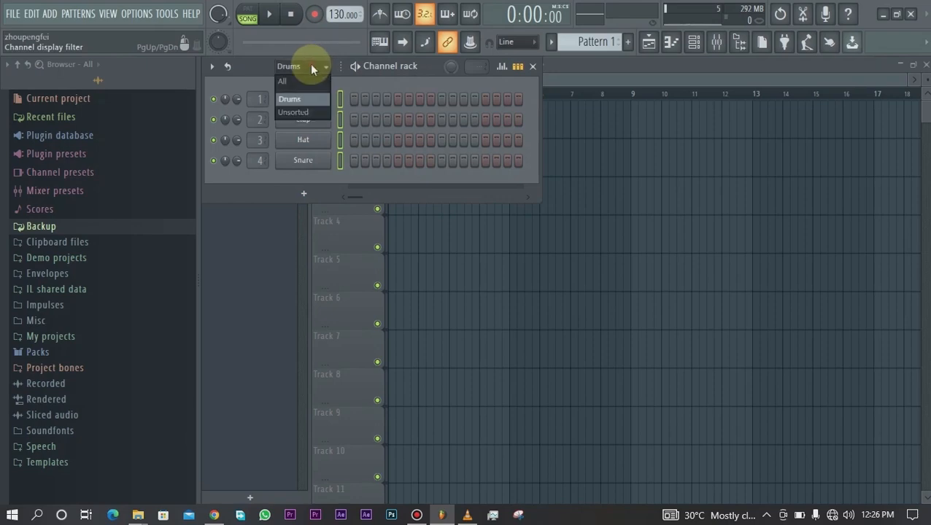
{"action": "left_click", "coordinate": [311, 65]}
{"action": "left_click", "coordinate": [308, 66]}
{"action": "left_click", "coordinate": [290, 81]}
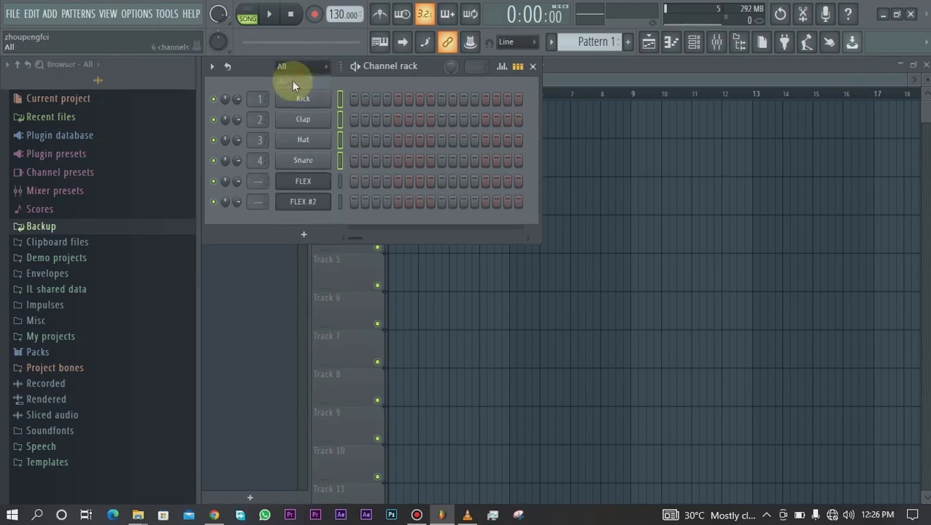
{"action": "left_click", "coordinate": [313, 66]}
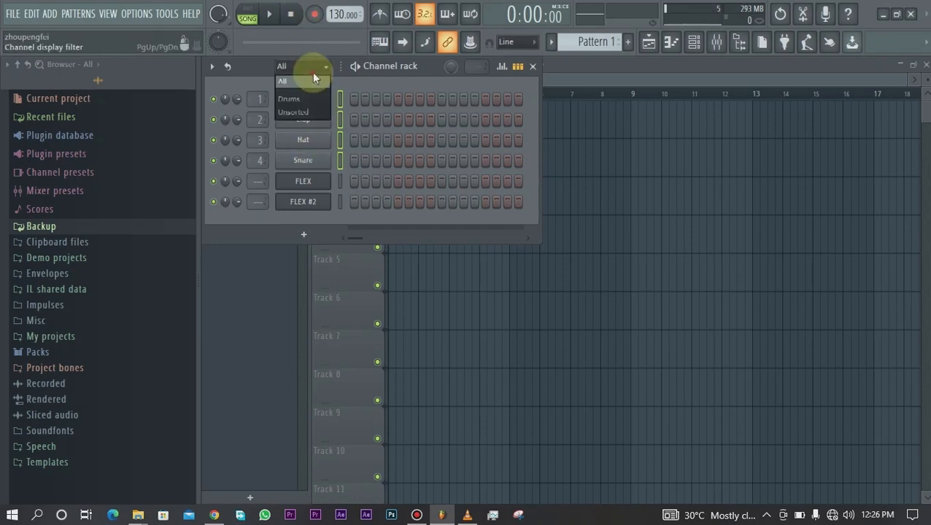
{"action": "left_click", "coordinate": [308, 115]}
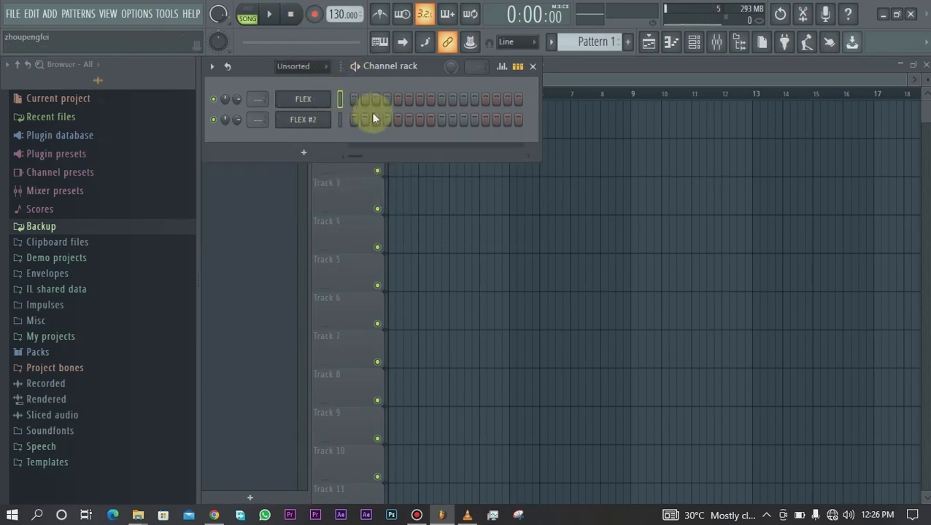
Filter the channel rack to display only the Drums group.
{"action": "left_click", "coordinate": [325, 67]}
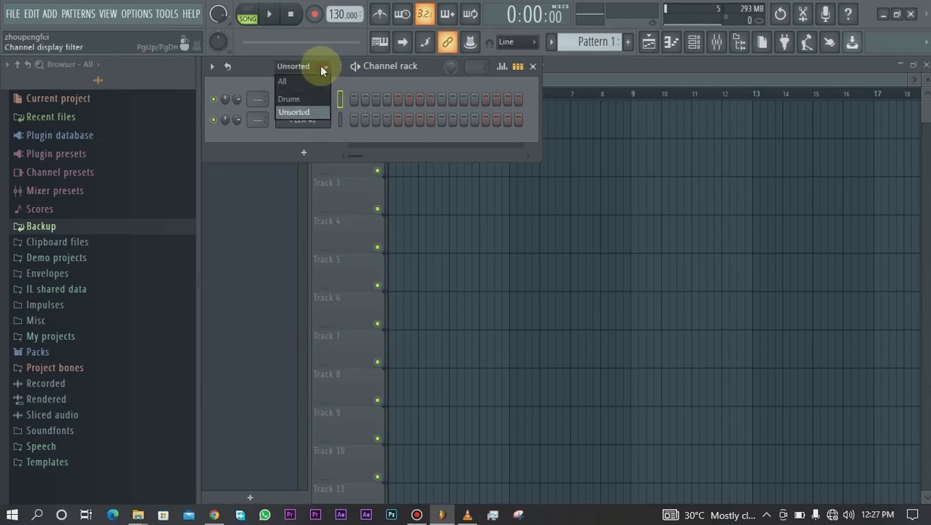
{"action": "left_click", "coordinate": [299, 100]}
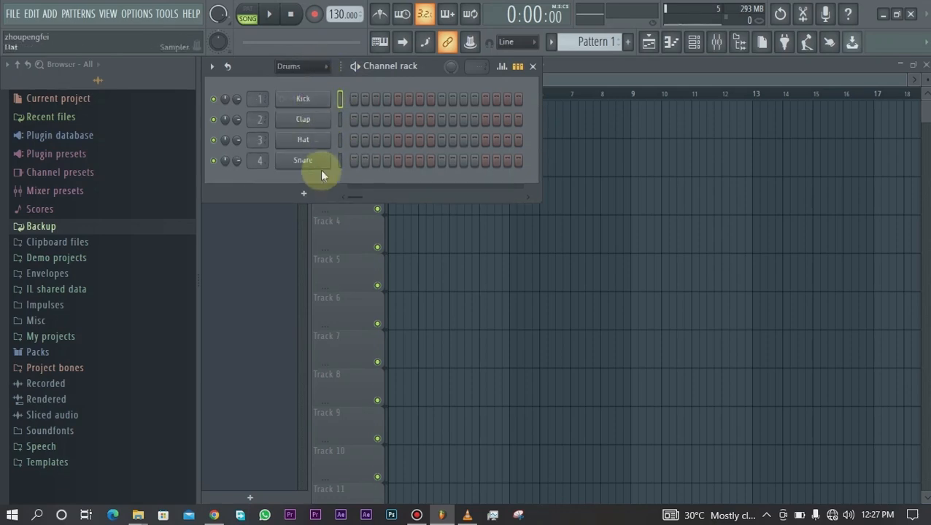
{"action": "left_click", "coordinate": [323, 68]}
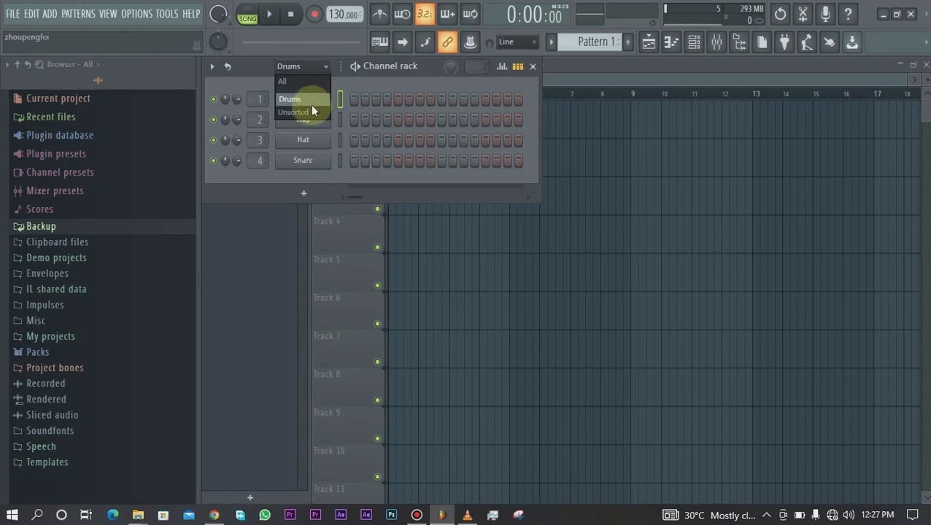
{"action": "left_click", "coordinate": [358, 88]}
{"action": "left_click", "coordinate": [325, 73]}
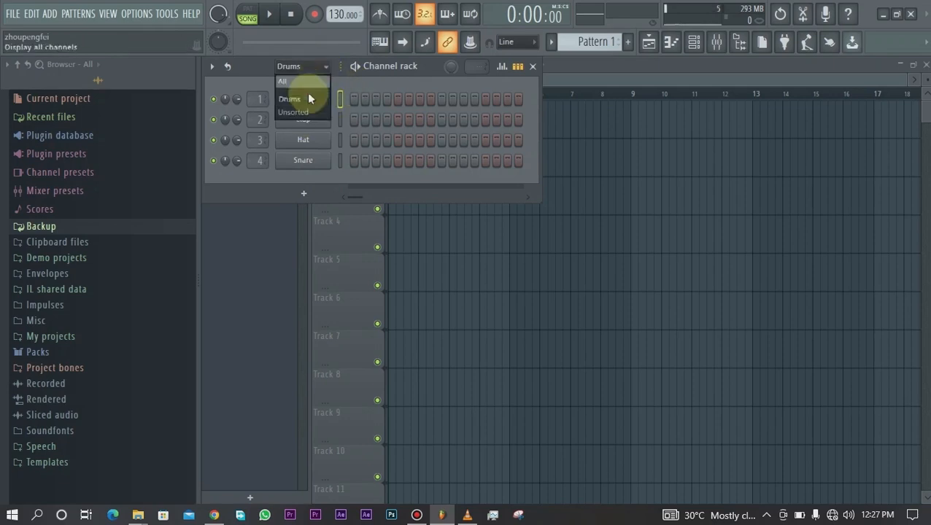
{"action": "left_click", "coordinate": [307, 97]}
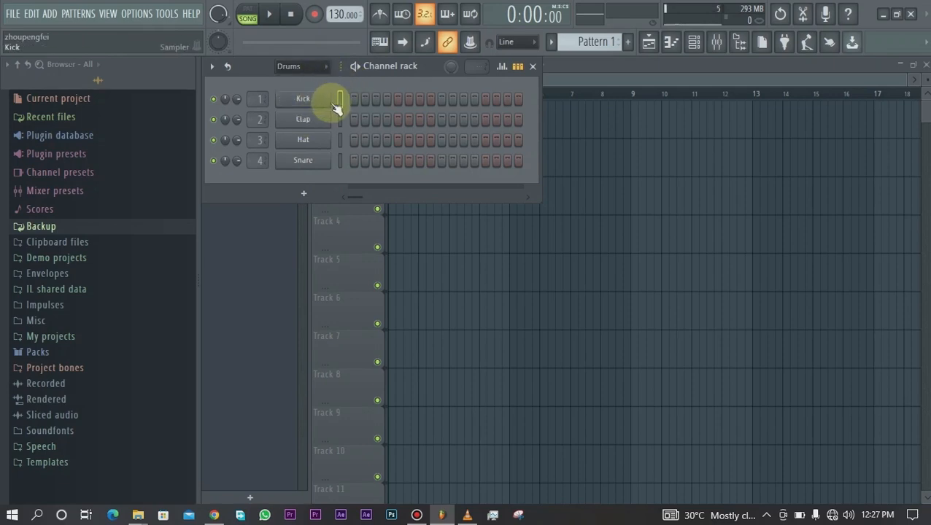
Show all channels in the channel rack and give the Kick channel a random color.
{"action": "left_click", "coordinate": [211, 65]}
{"action": "mouse_move", "coordinate": [261, 197]}
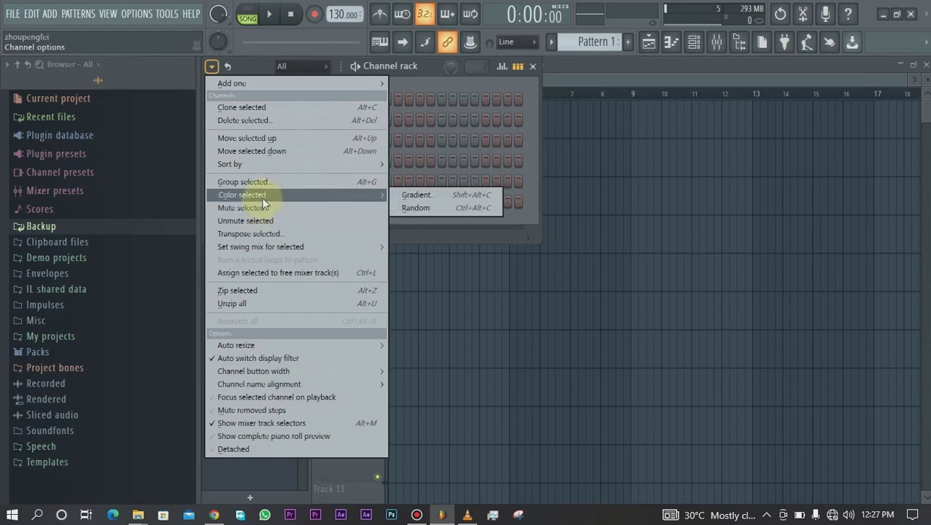
{"action": "left_click", "coordinate": [410, 209]}
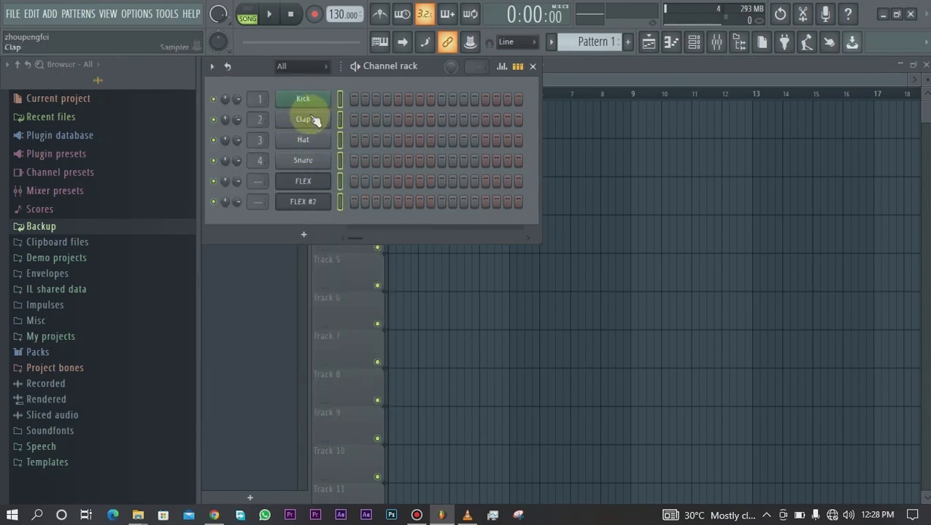
Color all the channels with a gradient from the Kick's teal to brown #762928.
{"action": "left_click", "coordinate": [212, 66]}
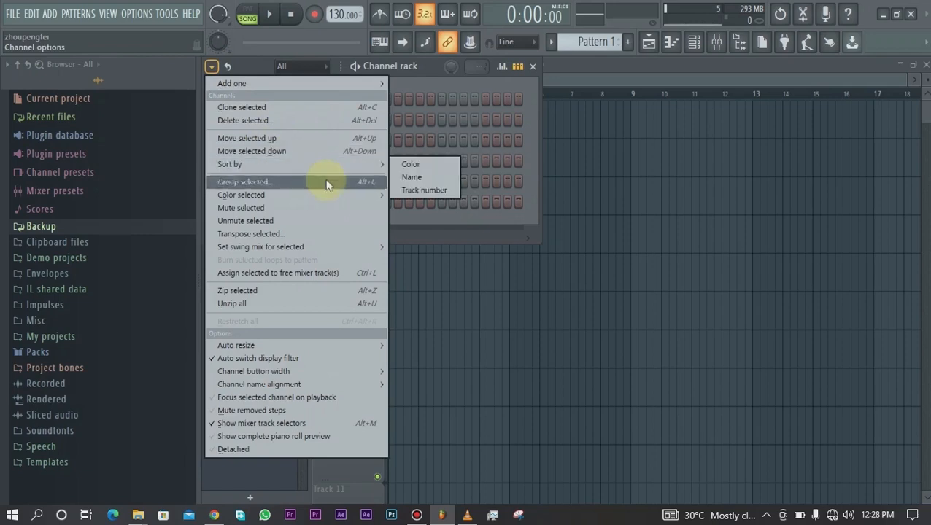
{"action": "mouse_move", "coordinate": [349, 195]}
{"action": "left_click", "coordinate": [418, 195]}
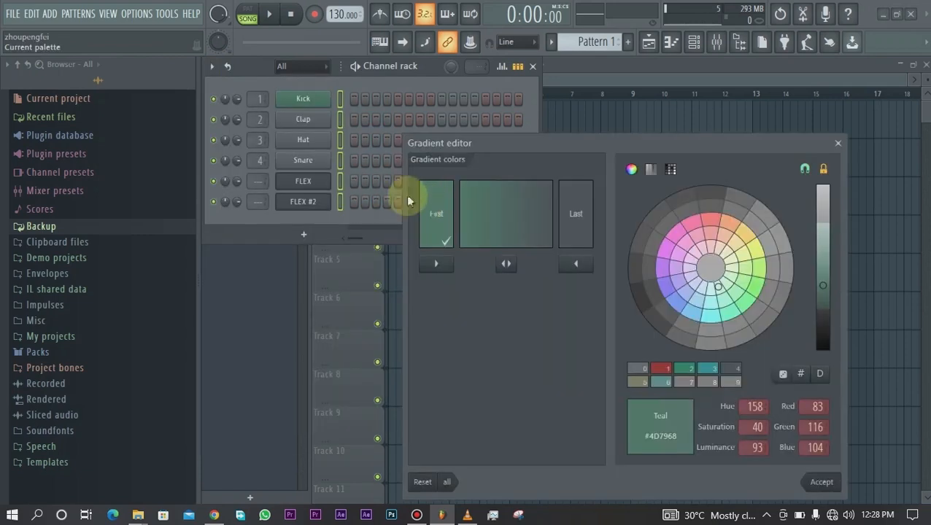
{"action": "left_click", "coordinate": [580, 235]}
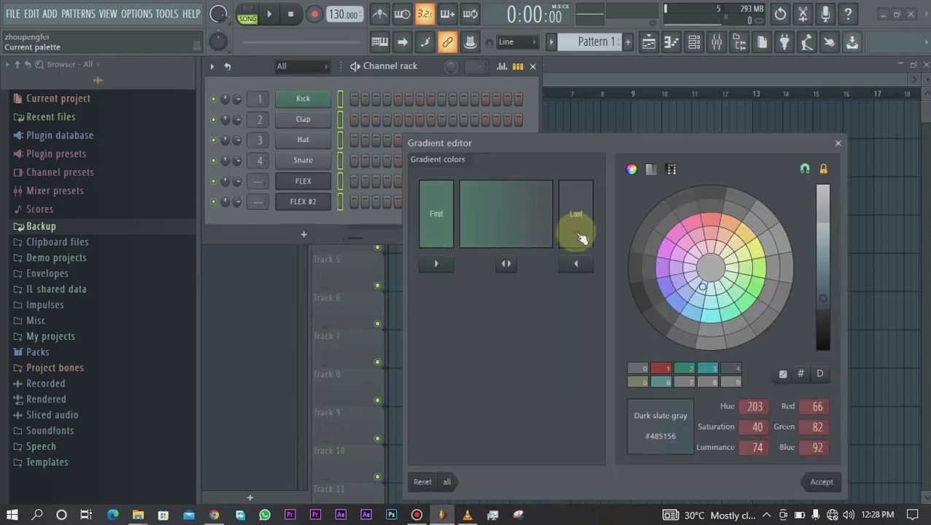
{"action": "left_click", "coordinate": [751, 245]}
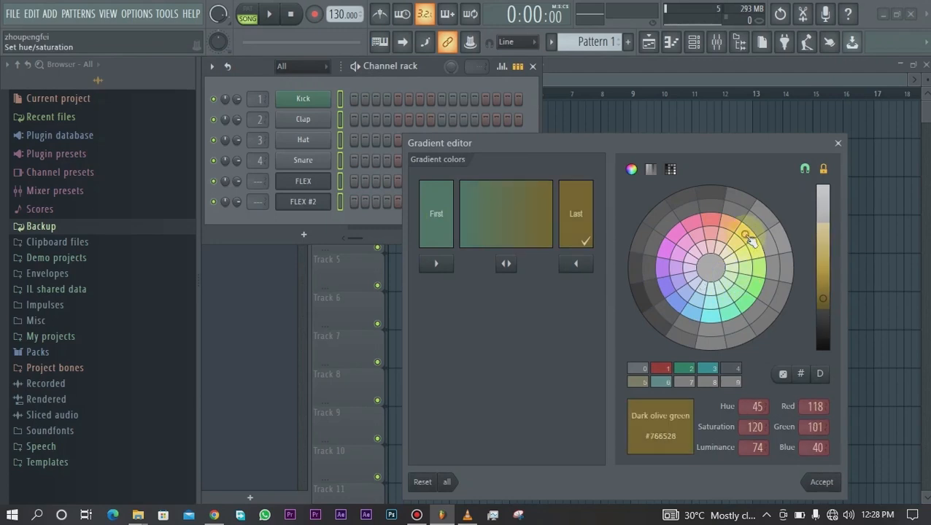
{"action": "left_click", "coordinate": [721, 221]}
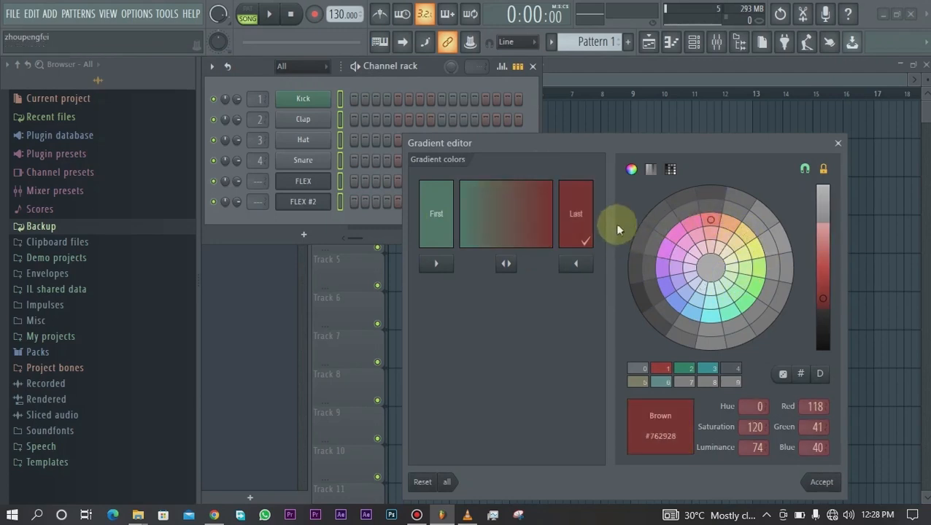
{"action": "left_click", "coordinate": [823, 483]}
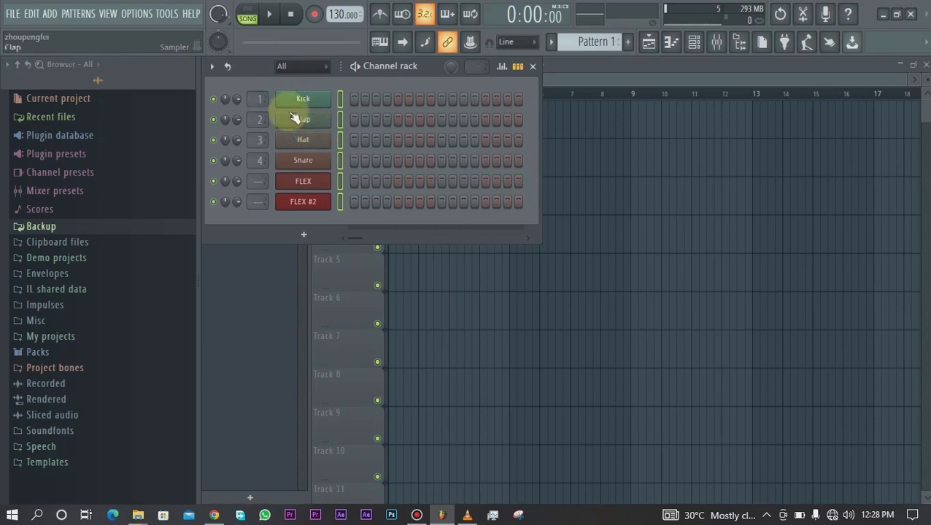
Mute the FLEX #2 channel individually and unmute it again.
{"action": "left_click", "coordinate": [212, 66]}
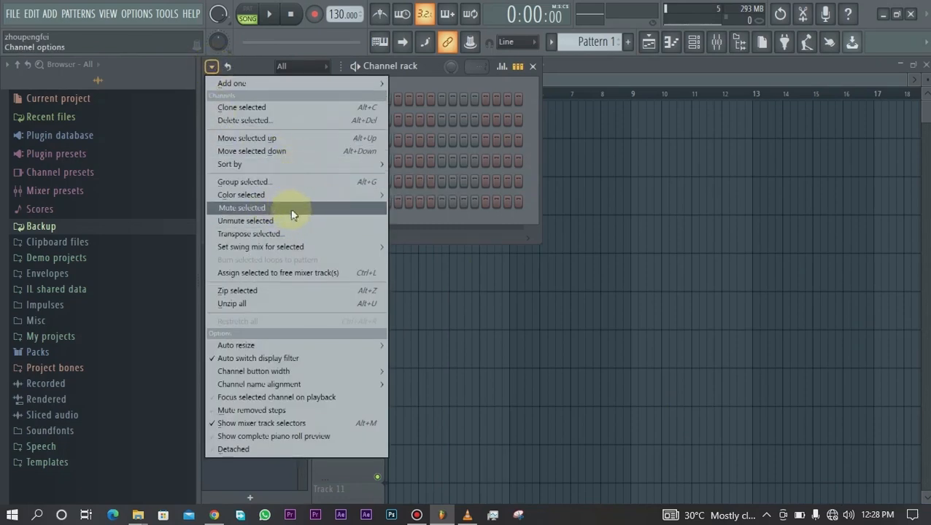
{"action": "left_click", "coordinate": [460, 86]}
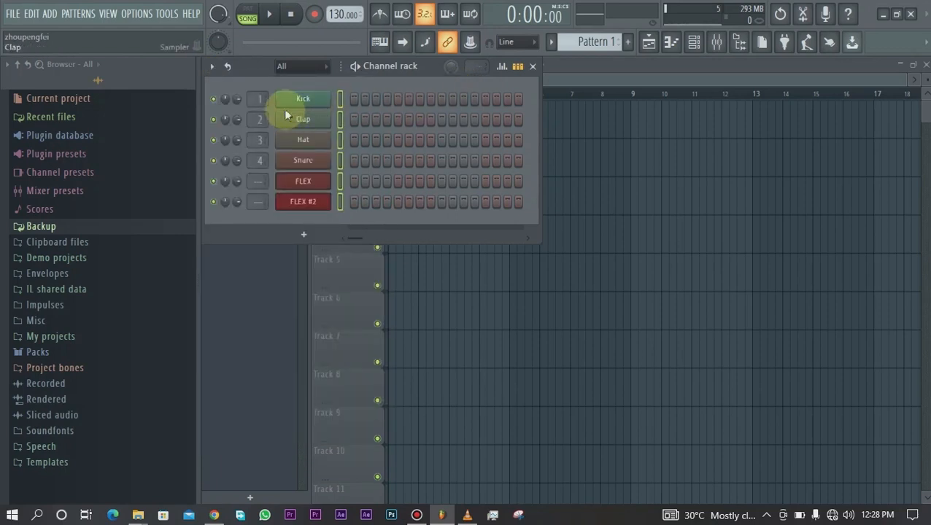
{"action": "left_click", "coordinate": [213, 67]}
{"action": "left_click", "coordinate": [247, 220]}
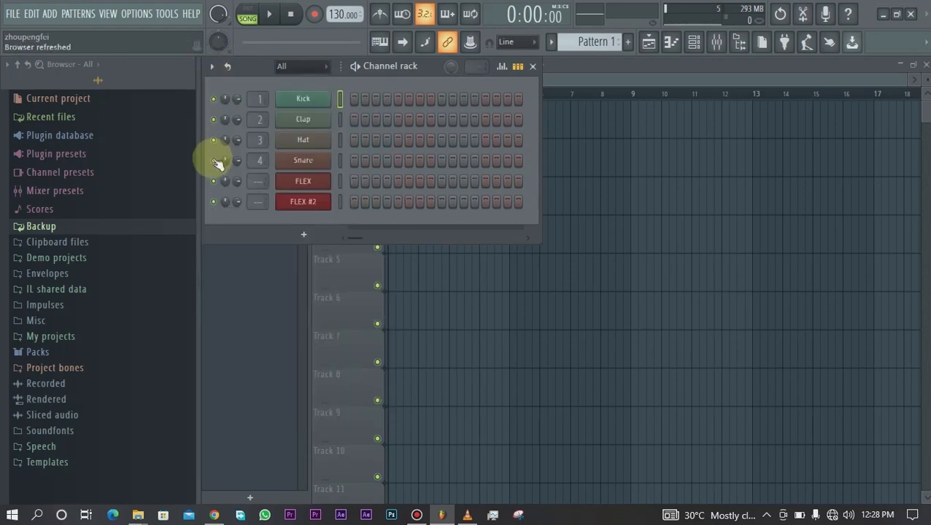
{"action": "left_click", "coordinate": [215, 202]}
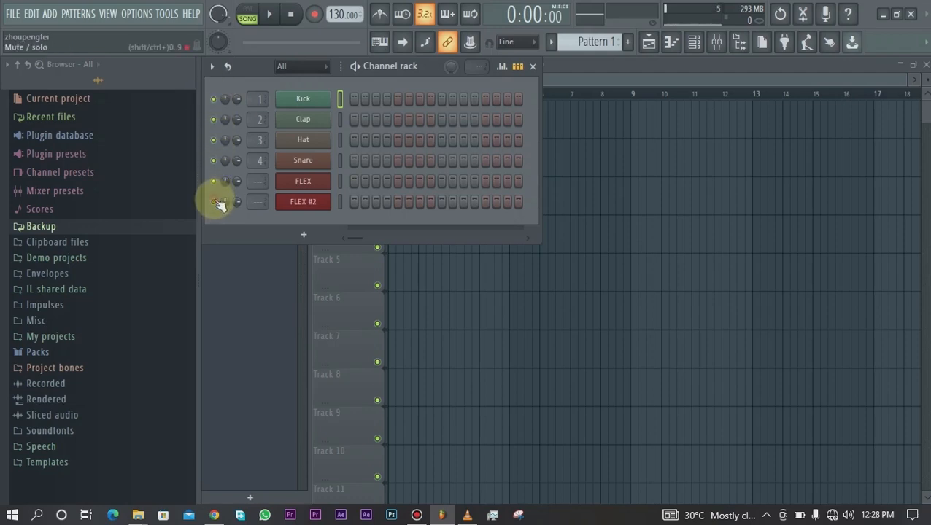
{"action": "left_click", "coordinate": [214, 202]}
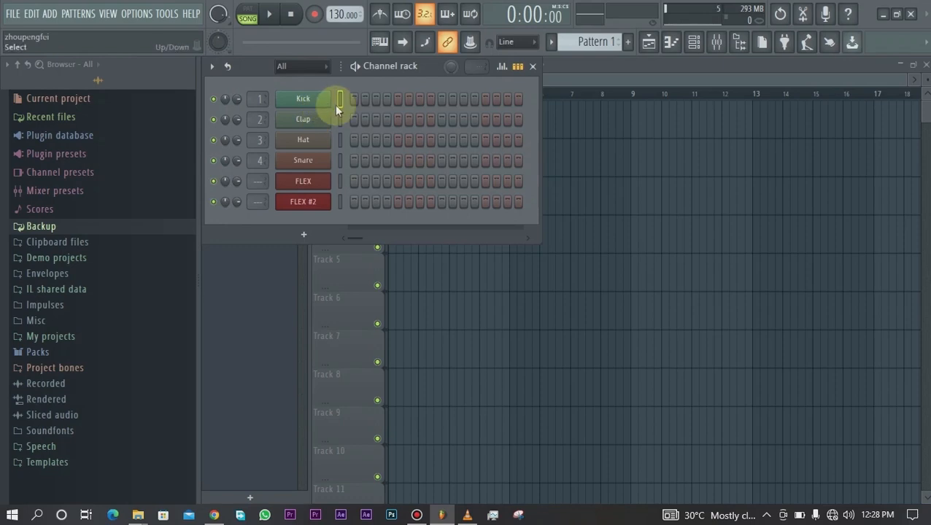
Mute all selected channels at once and unmute them again.
{"action": "left_click", "coordinate": [213, 66]}
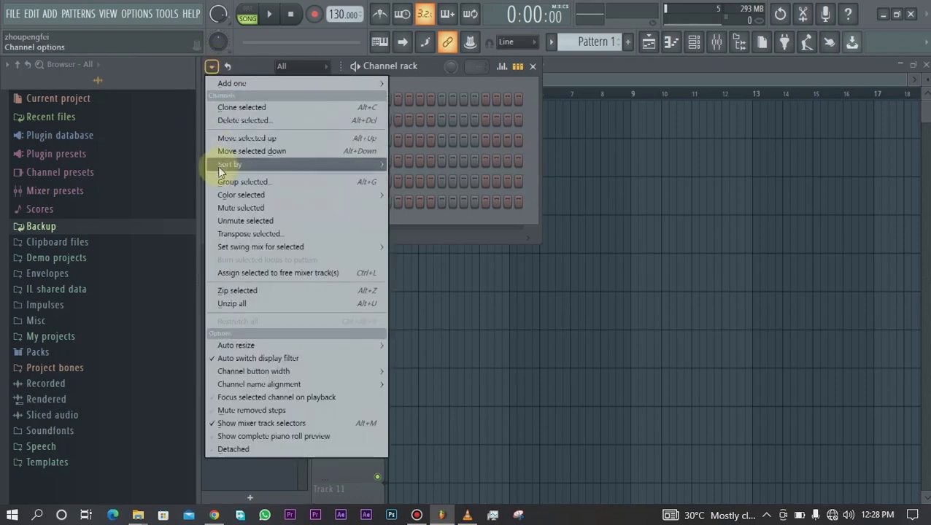
{"action": "left_click", "coordinate": [230, 207]}
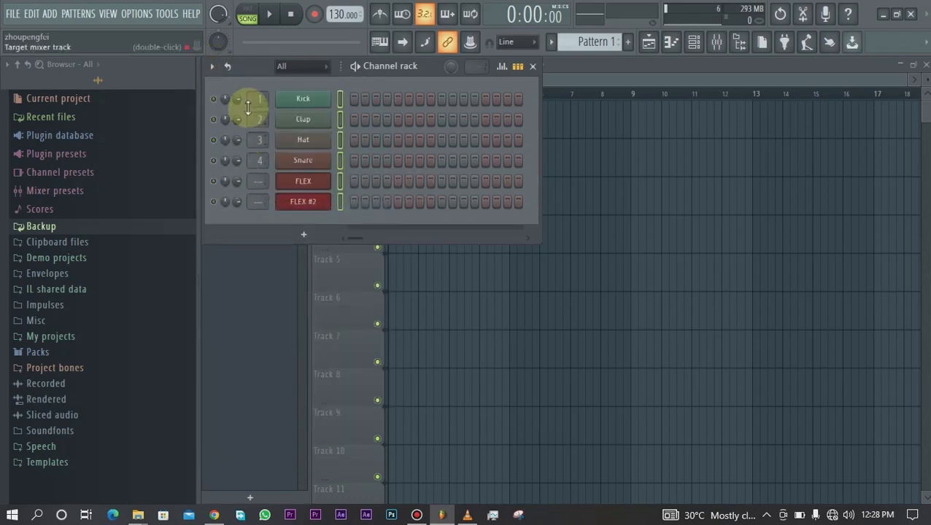
{"action": "left_click", "coordinate": [213, 67]}
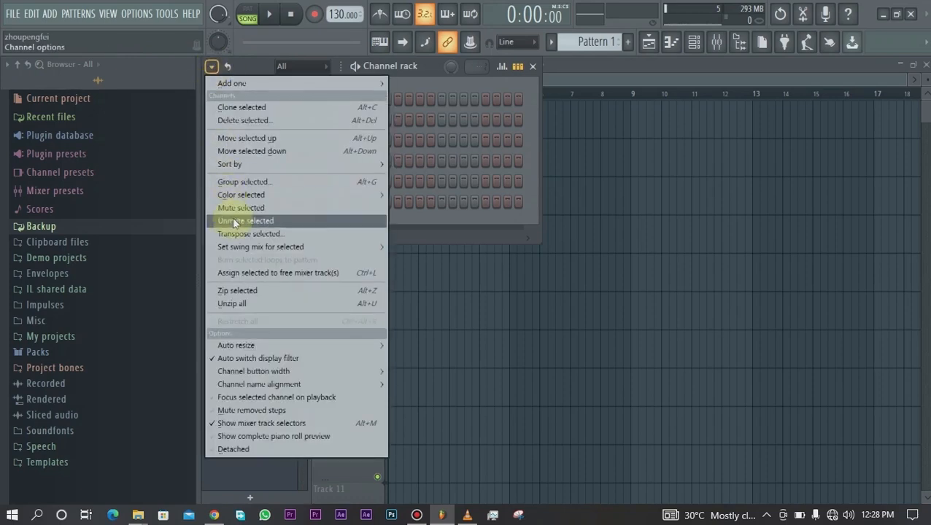
{"action": "left_click", "coordinate": [232, 218]}
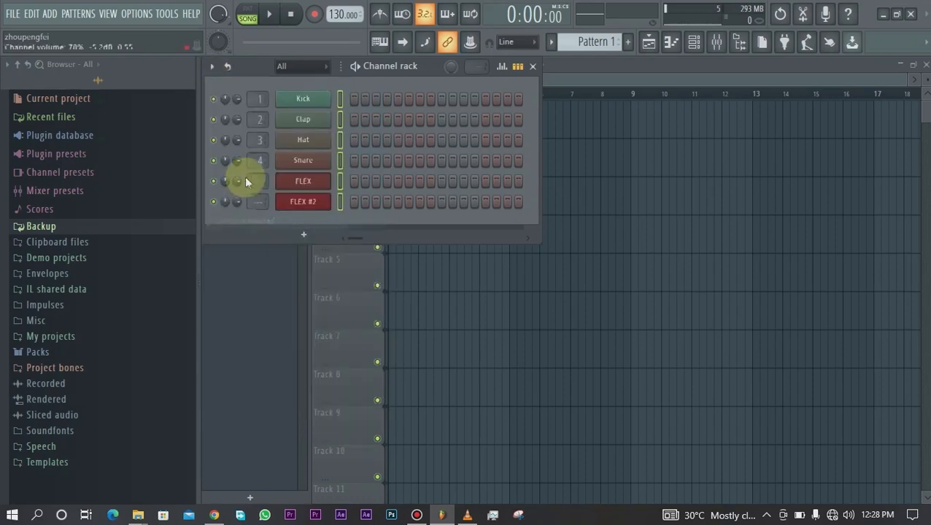
Open the semitone transpose entry for the selected channel and dismiss it without a value.
{"action": "left_click", "coordinate": [213, 67]}
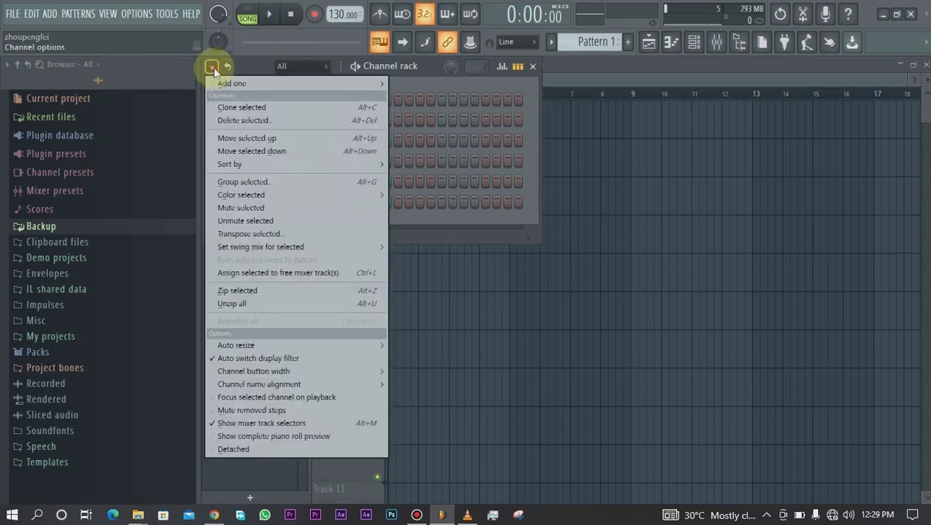
{"action": "left_click", "coordinate": [267, 233]}
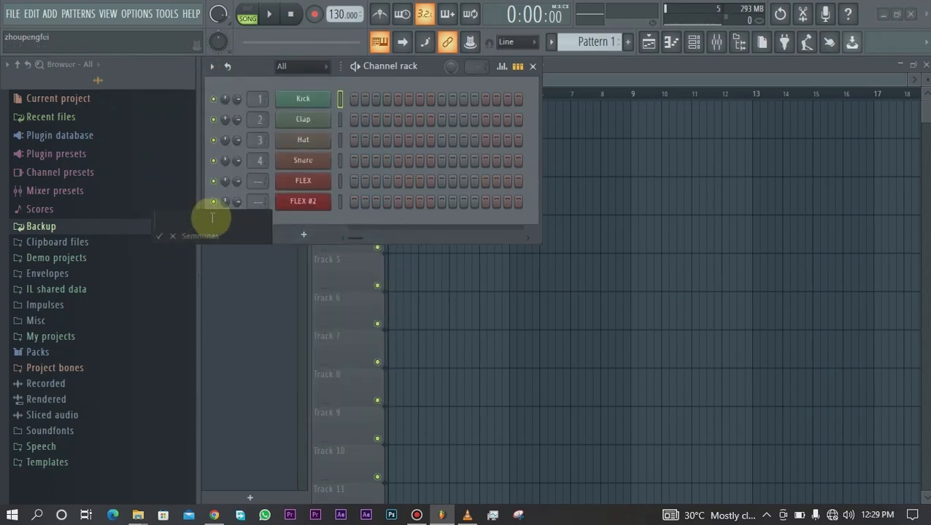
{"action": "left_click", "coordinate": [173, 236]}
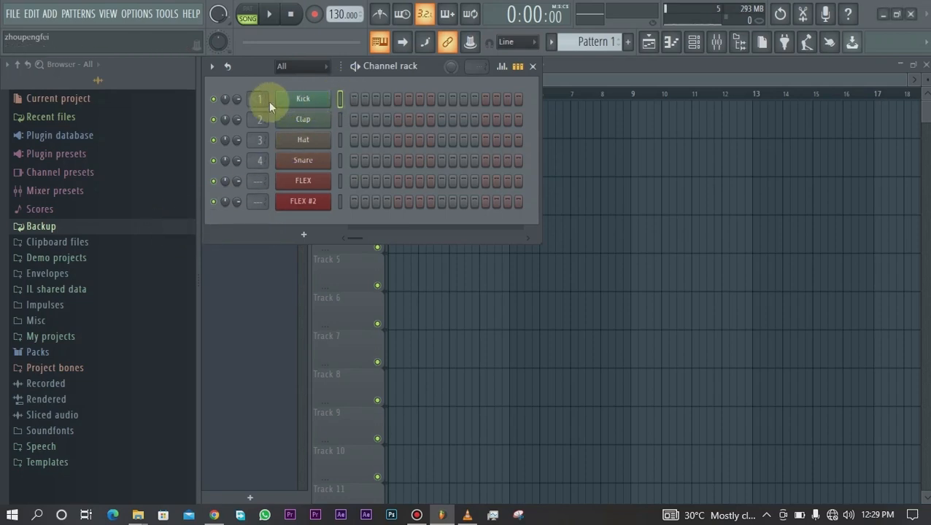
{"action": "left_click", "coordinate": [212, 67]}
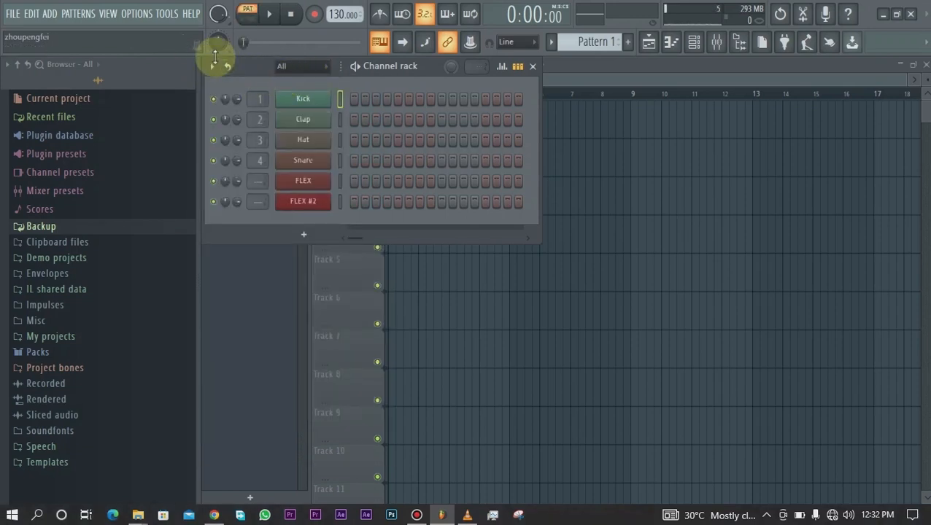
{"action": "left_click", "coordinate": [213, 67]}
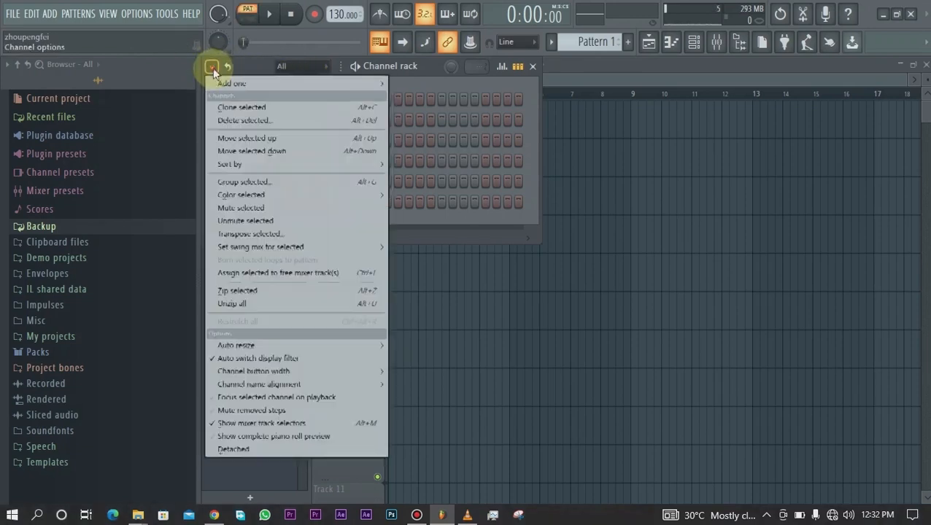
{"action": "mouse_move", "coordinate": [254, 253]}
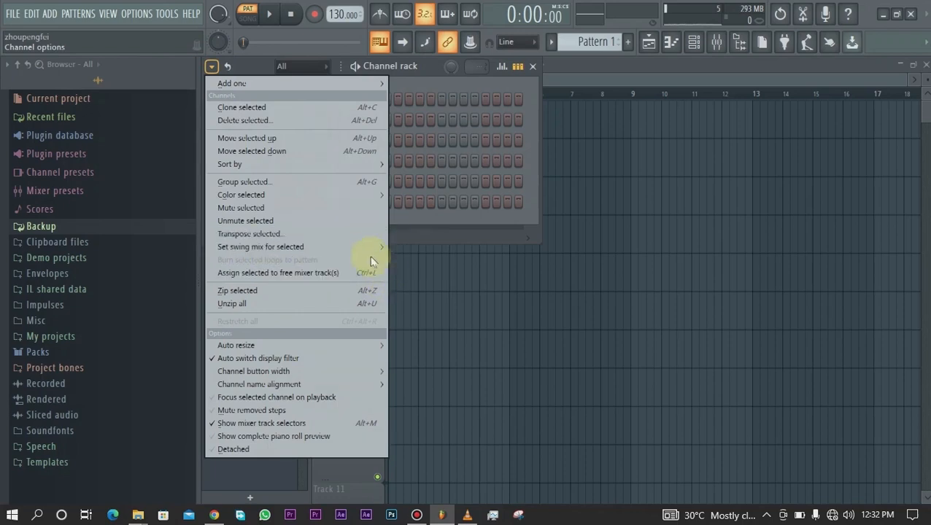
{"action": "left_click", "coordinate": [448, 83]}
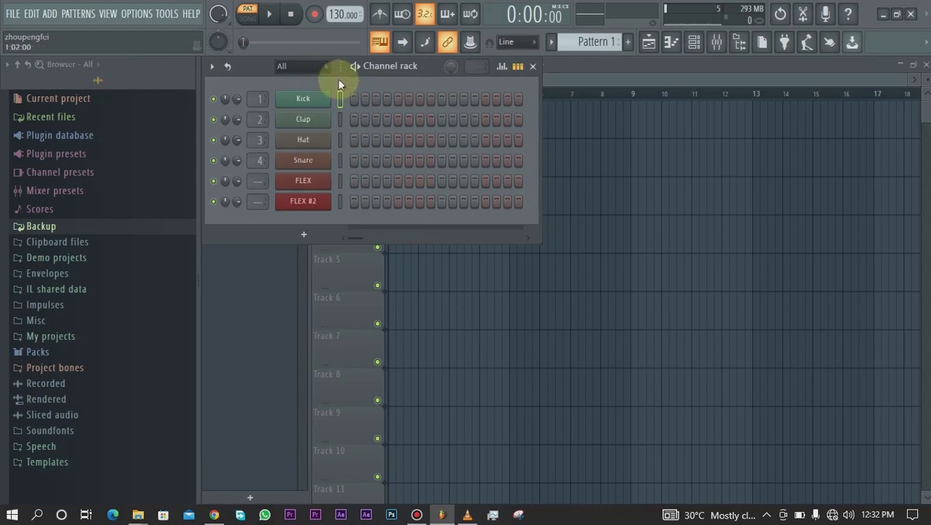
{"action": "left_click", "coordinate": [211, 65]}
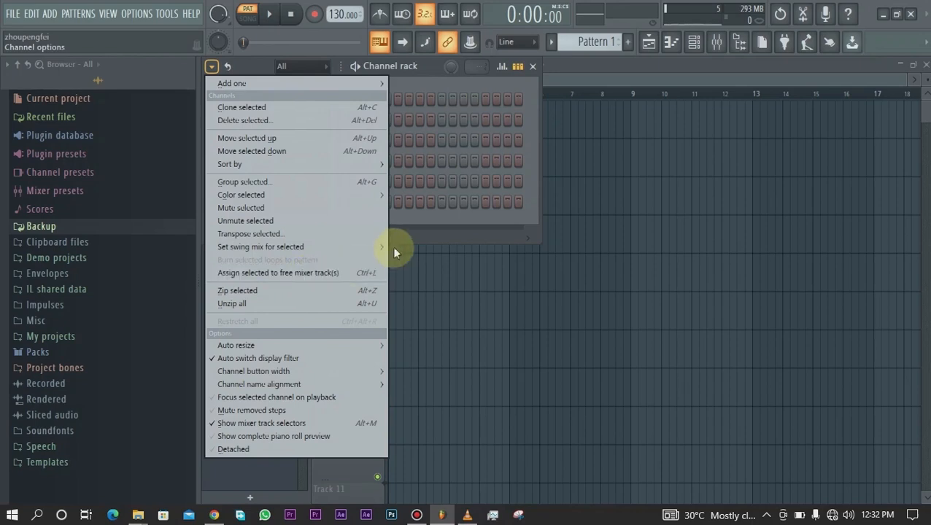
{"action": "left_click", "coordinate": [414, 227]}
Assign the FLEX channel to a free mixer track and close the channel rack to view the mixer.
{"action": "left_click", "coordinate": [340, 181]}
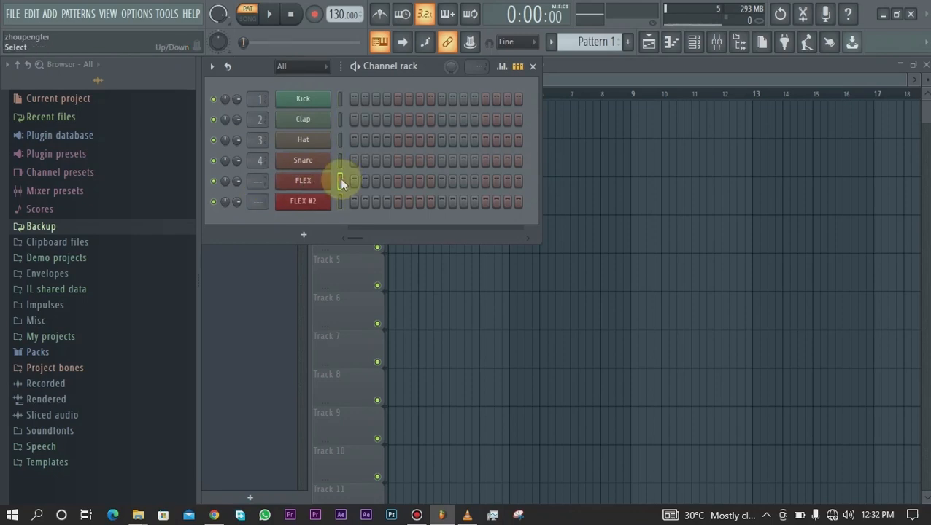
{"action": "left_click", "coordinate": [212, 66]}
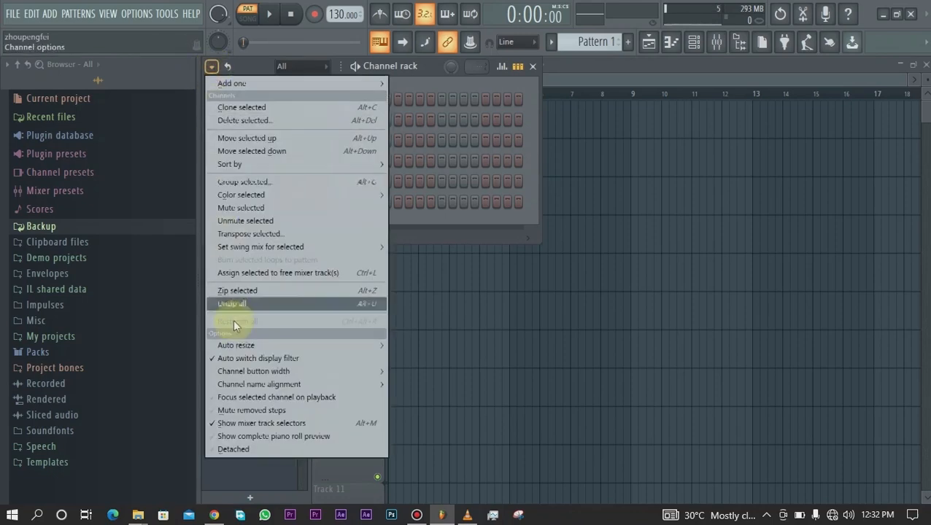
{"action": "left_click", "coordinate": [265, 273]}
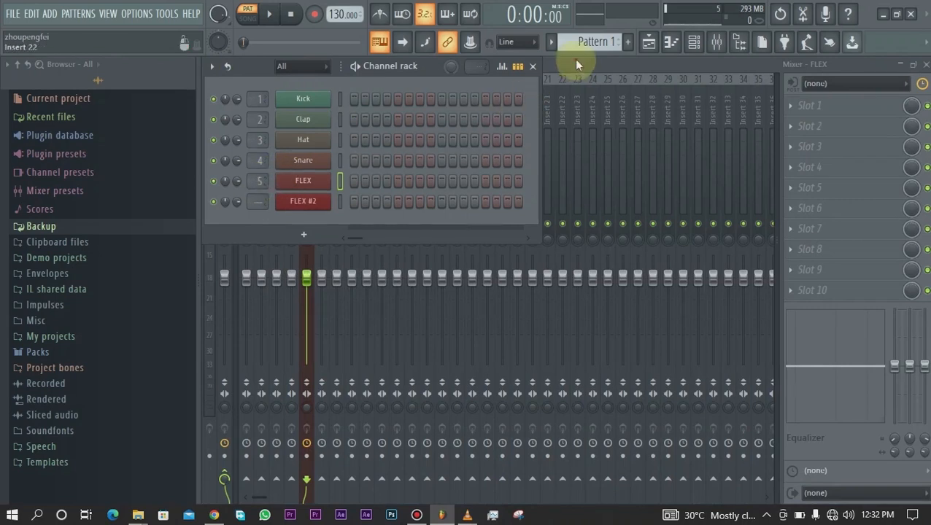
{"action": "left_click", "coordinate": [533, 66]}
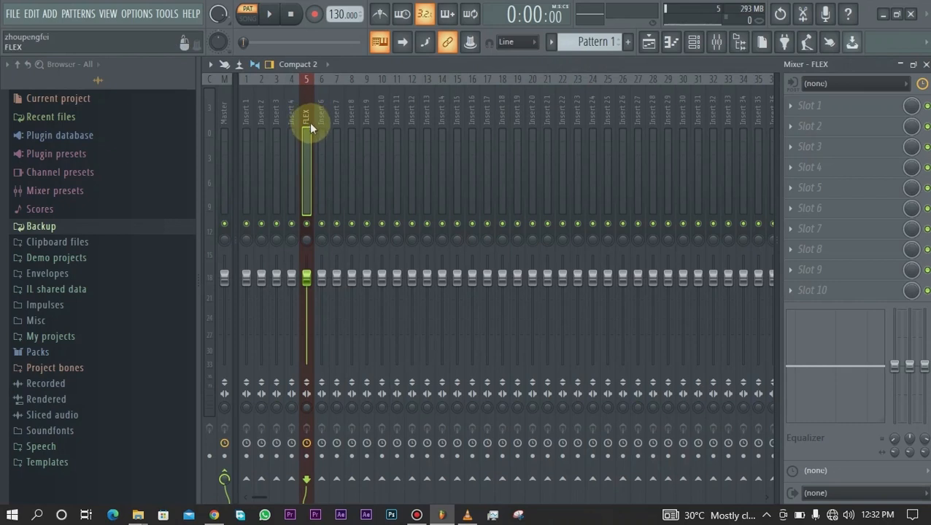
Zip the FLEX #2 channel in the channel rack and assign it to a free mixer track.
{"action": "left_click", "coordinate": [694, 41]}
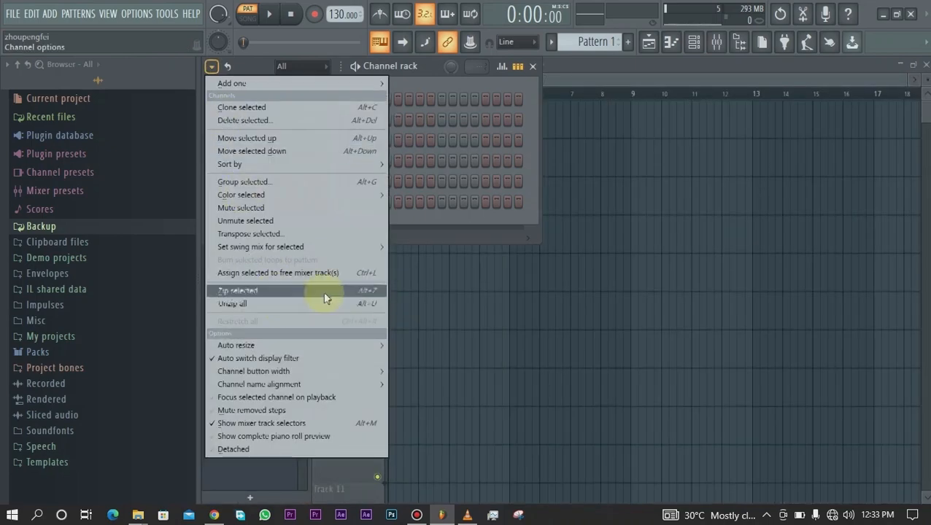
{"action": "left_click", "coordinate": [272, 292]}
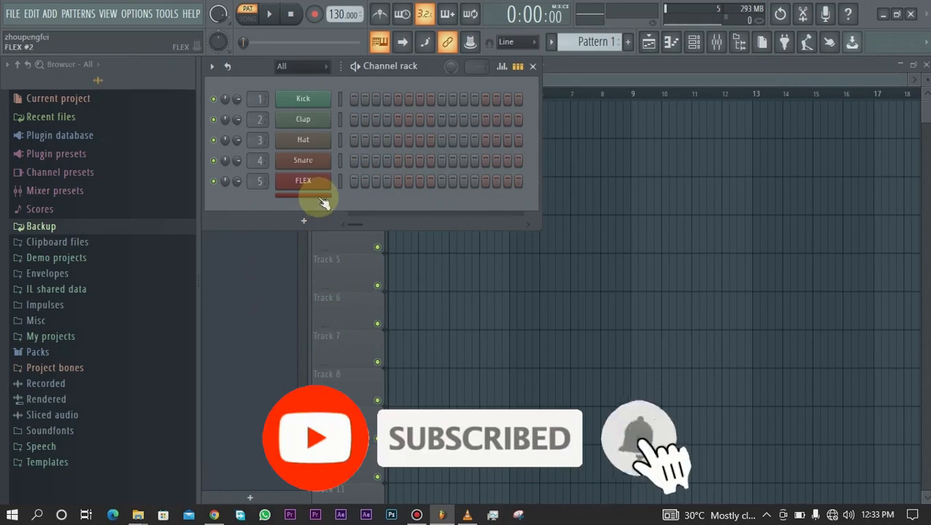
{"action": "key", "text": "ctrl+l"}
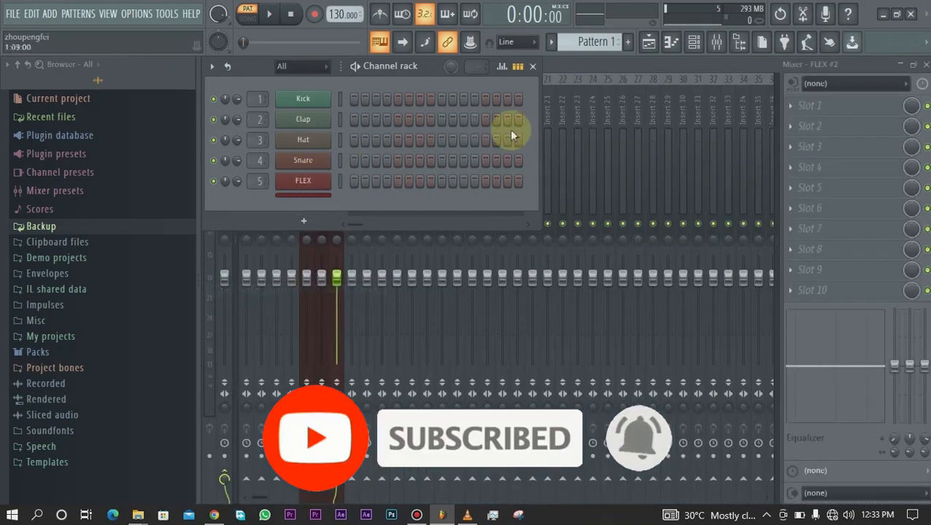
{"action": "left_click", "coordinate": [720, 49]}
{"action": "left_click", "coordinate": [725, 54]}
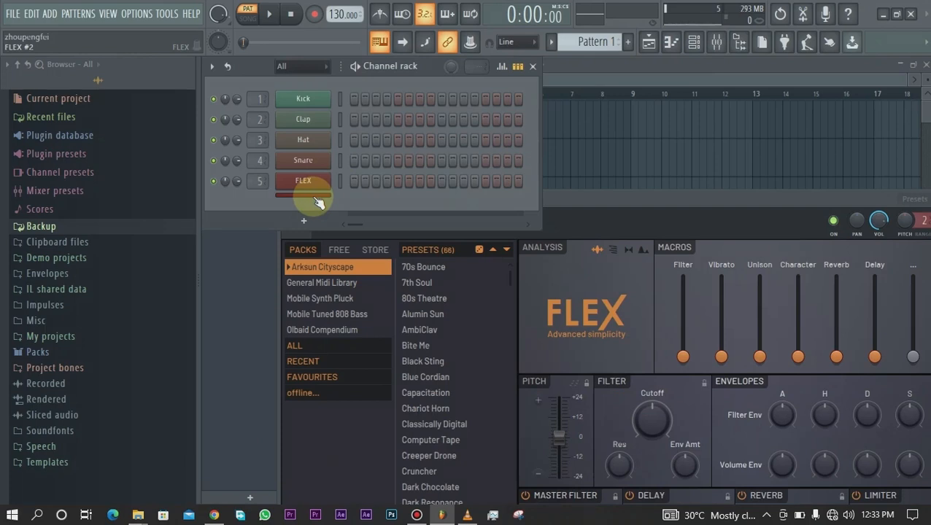
Unzip the FLEX #2 channel, run Unzip all, and bring the playlist forward in place of the FLEX window.
{"action": "left_click", "coordinate": [316, 196]}
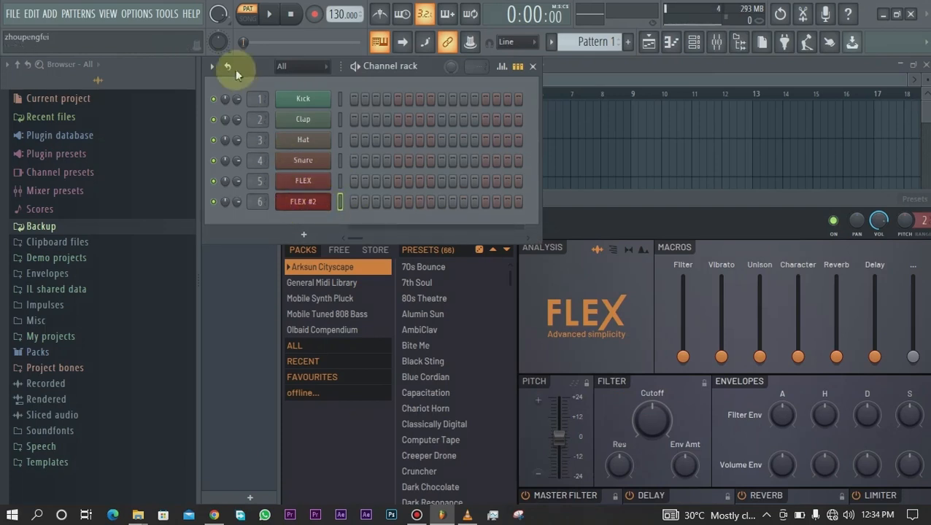
{"action": "left_click", "coordinate": [211, 67]}
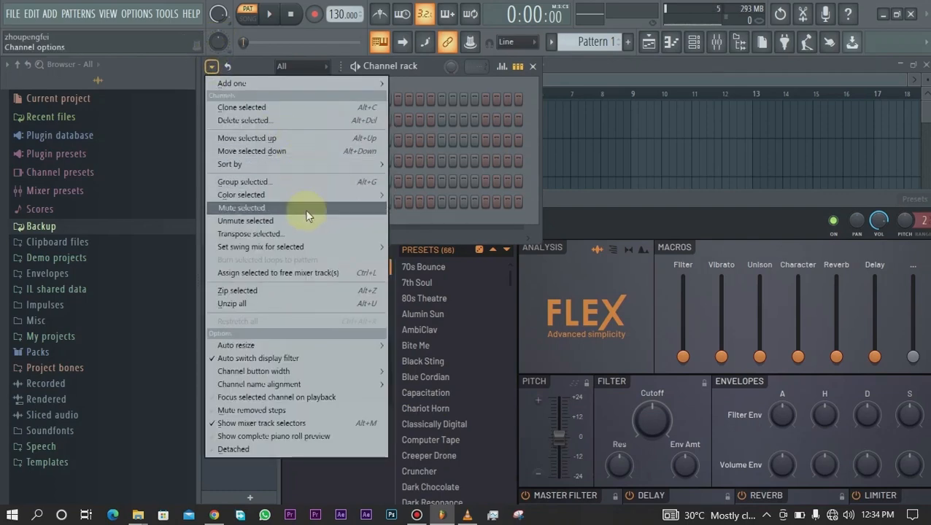
{"action": "left_click", "coordinate": [273, 304]}
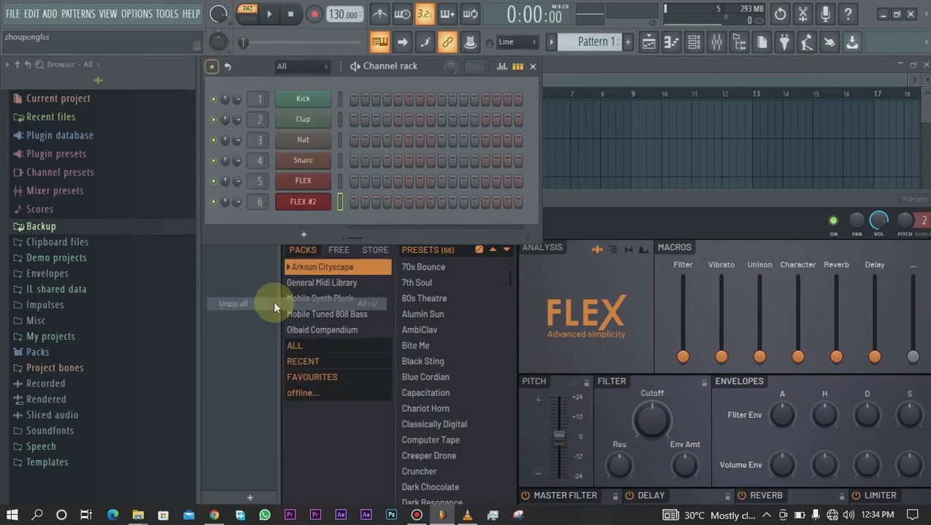
{"action": "left_click", "coordinate": [610, 191]}
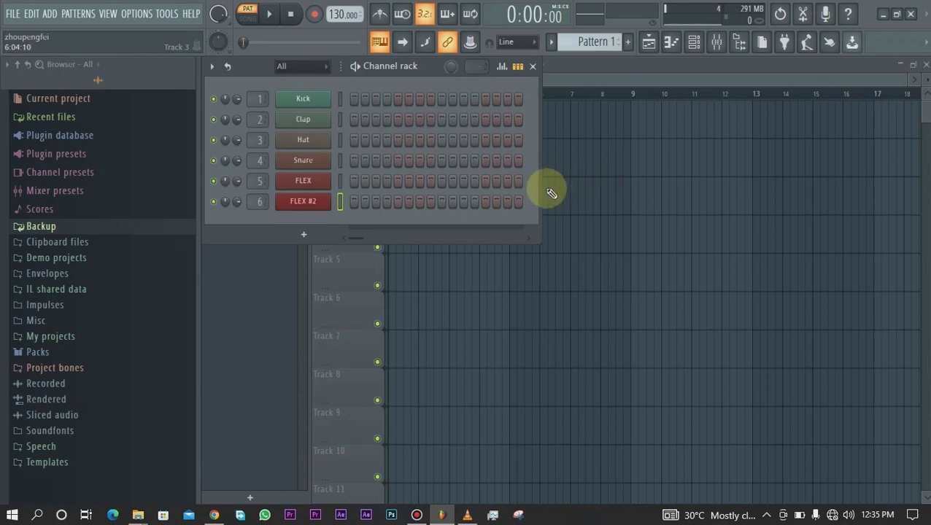
Try to resize the channel rack window from its edges and corner.
{"action": "mouse_move", "coordinate": [538, 189]}
{"action": "left_mouse_down"}
{"action": "mouse_move", "coordinate": [741, 189]}
{"action": "mouse_move", "coordinate": [565, 210]}
{"action": "mouse_move", "coordinate": [401, 198]}
{"action": "mouse_move", "coordinate": [561, 201]}
{"action": "mouse_move", "coordinate": [546, 201]}
{"action": "left_mouse_up"}
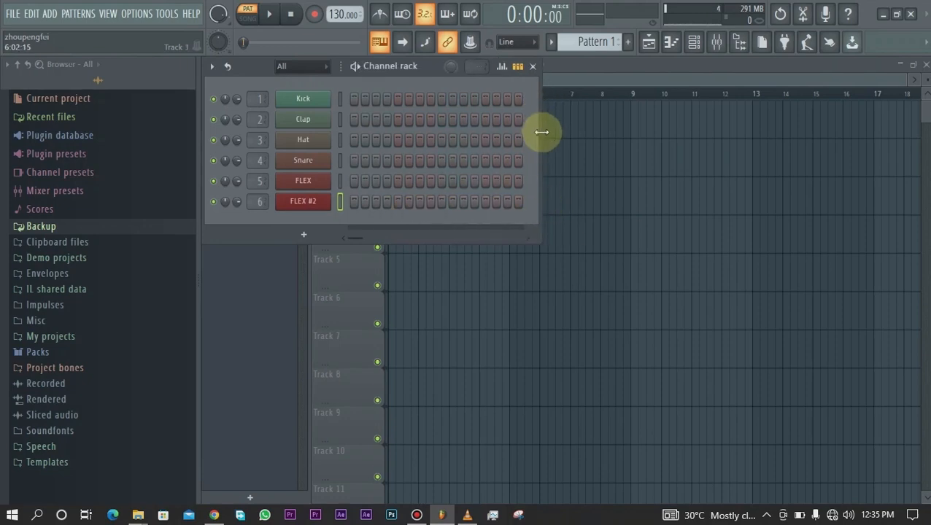
{"action": "mouse_move", "coordinate": [542, 132]}
{"action": "left_mouse_down"}
{"action": "mouse_move", "coordinate": [850, 121]}
{"action": "mouse_move", "coordinate": [782, 150]}
{"action": "mouse_move", "coordinate": [541, 186]}
{"action": "left_mouse_up"}
{"action": "left_click_drag", "start_coordinate": [456, 245], "coordinate": [515, 281]}
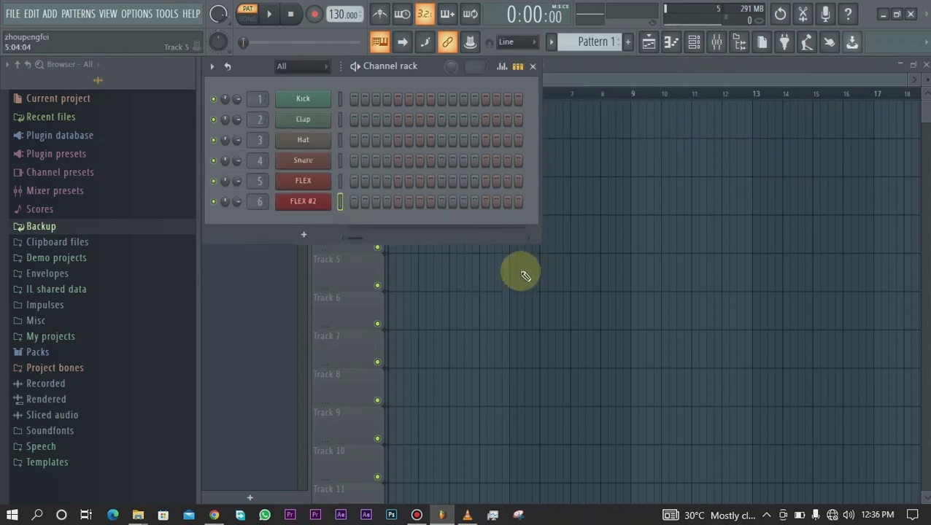
{"action": "left_click_drag", "start_coordinate": [541, 243], "coordinate": [531, 299]}
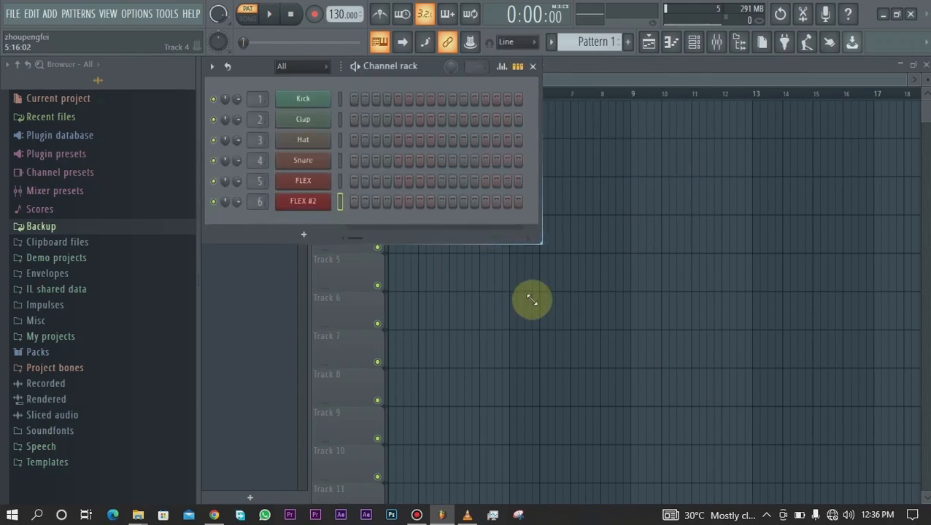
Filter the channel rack to show only the Drums group.
{"action": "left_click", "coordinate": [318, 74]}
{"action": "left_click", "coordinate": [292, 67]}
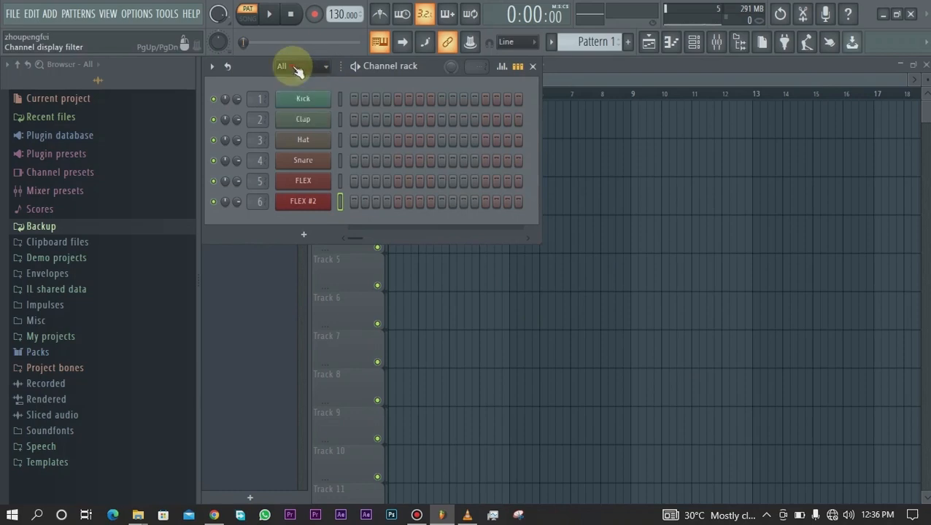
{"action": "left_click", "coordinate": [291, 67]}
{"action": "left_click", "coordinate": [294, 99]}
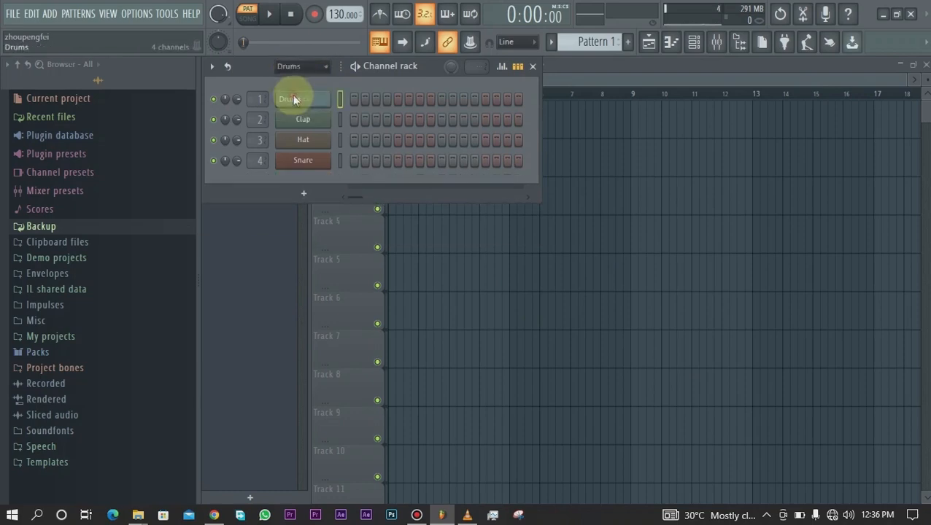
{"action": "left_click", "coordinate": [321, 67]}
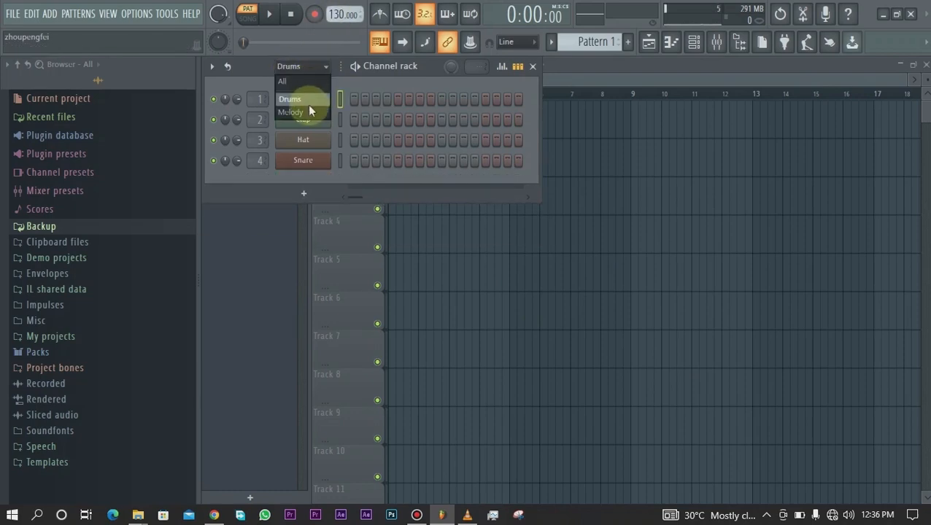
{"action": "left_click", "coordinate": [307, 104]}
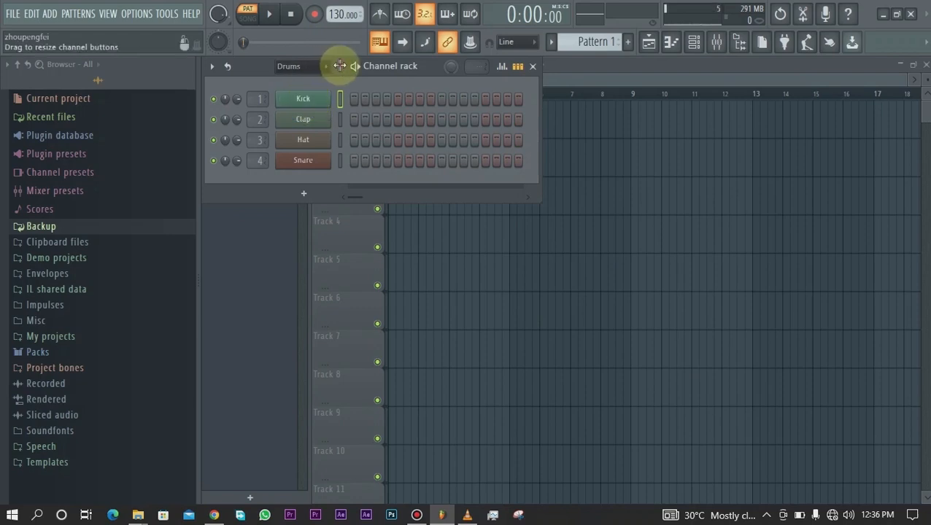
Widen the channel buttons in the channel rack and briefly play and pause the pattern.
{"action": "left_click_drag", "start_coordinate": [340, 66], "coordinate": [344, 90]}
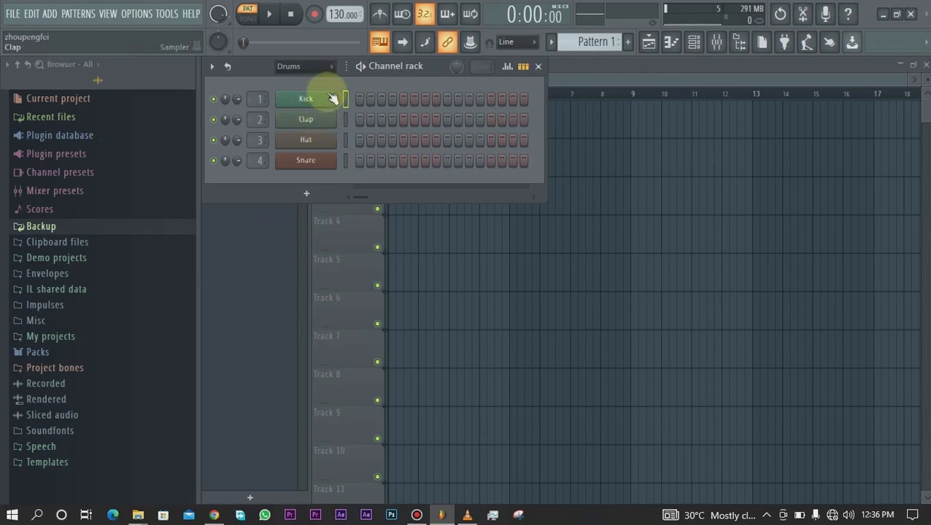
{"action": "left_click_drag", "start_coordinate": [346, 66], "coordinate": [356, 105]}
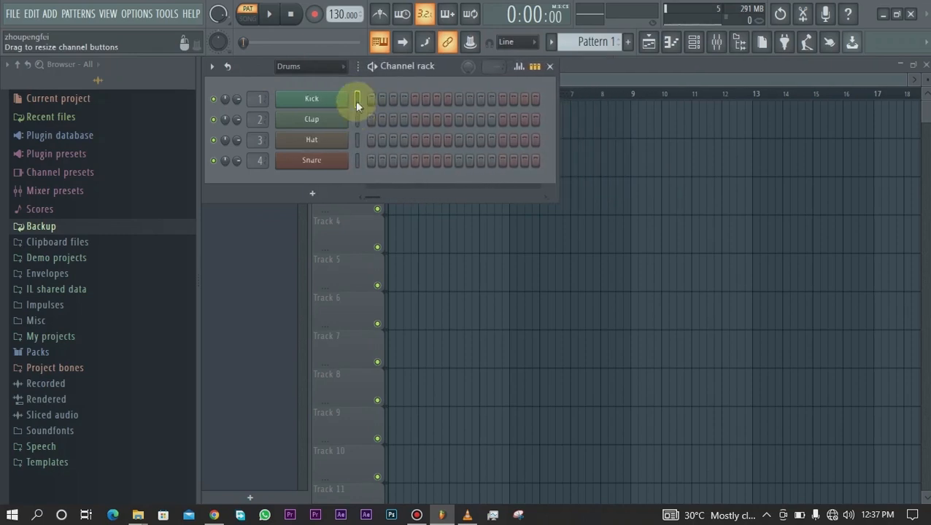
{"action": "left_click", "coordinate": [374, 68]}
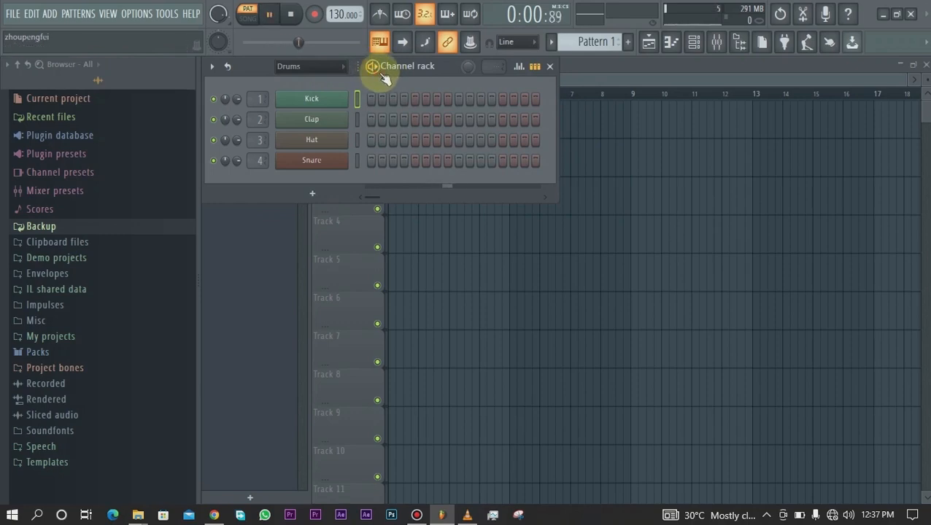
{"action": "left_click", "coordinate": [374, 67]}
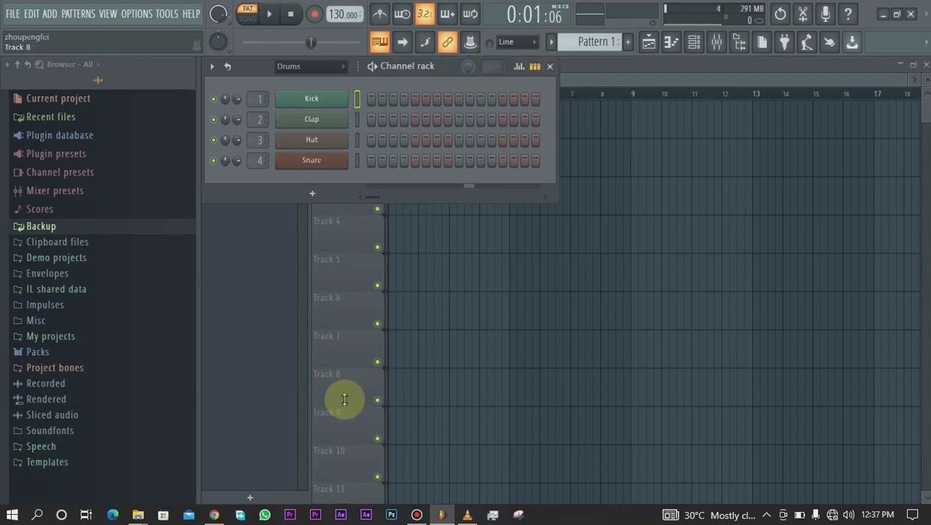
{"action": "left_click", "coordinate": [214, 515]}
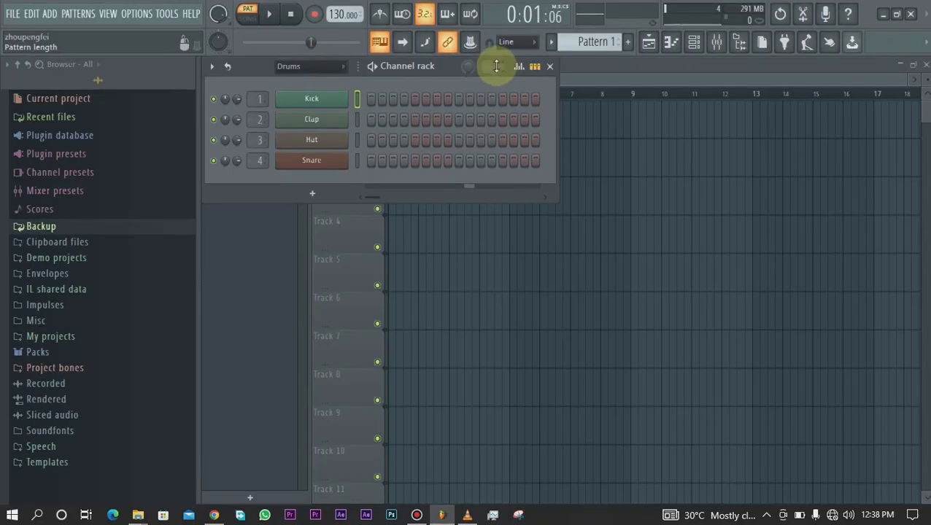
Try a fixed pattern length of 16 with the channel rack widened to 32 steps, and restore the automatic length.
{"action": "mouse_move", "coordinate": [496, 65]}
{"action": "left_mouse_down"}
{"action": "mouse_move", "coordinate": [496, 109]}
{"action": "mouse_move", "coordinate": [496, 70]}
{"action": "left_mouse_up"}
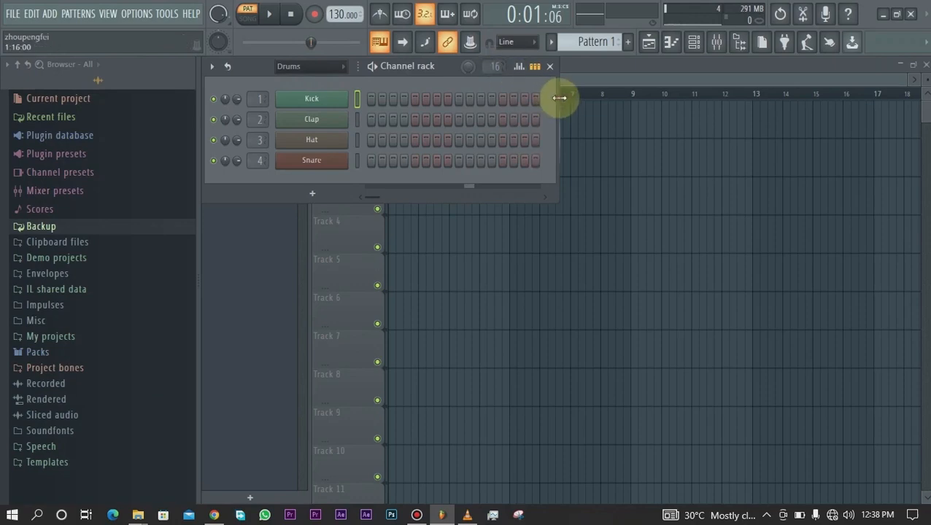
{"action": "left_click_drag", "start_coordinate": [559, 97], "coordinate": [734, 77]}
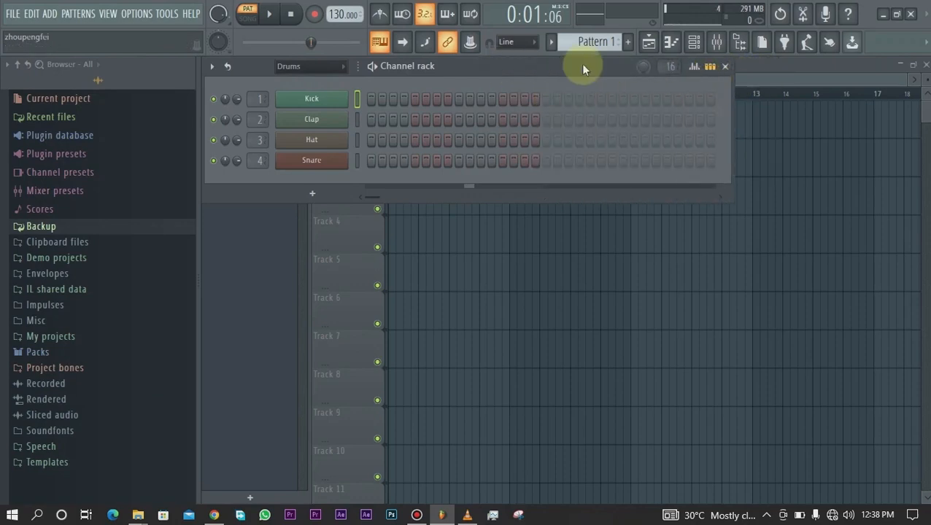
{"action": "mouse_move", "coordinate": [670, 67]}
{"action": "left_mouse_down"}
{"action": "mouse_move", "coordinate": [670, 40]}
{"action": "mouse_move", "coordinate": [670, 70]}
{"action": "left_mouse_up"}
Try Kick steps at positions 21 and 33 in a rack widened to 48 steps, clear them and narrow the rack to 16 steps.
{"action": "left_click", "coordinate": [590, 100]}
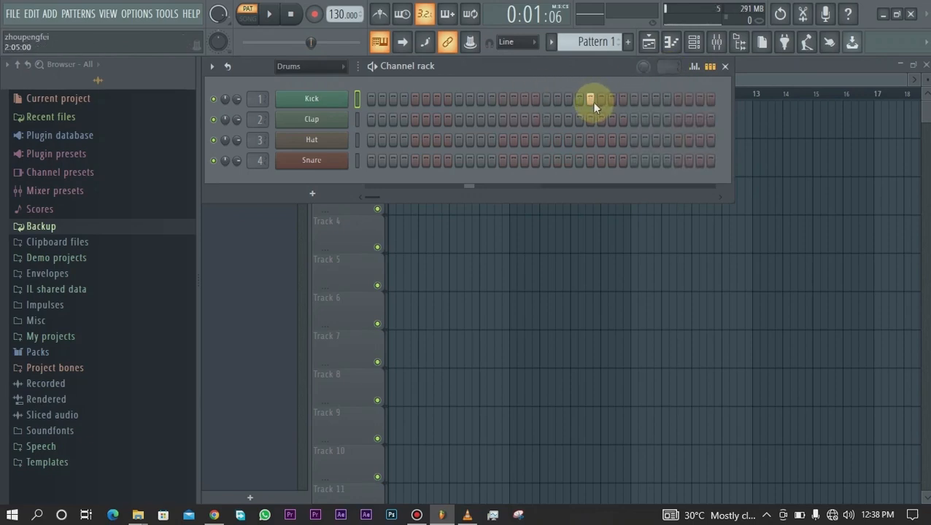
{"action": "left_click_drag", "start_coordinate": [731, 122], "coordinate": [904, 145]}
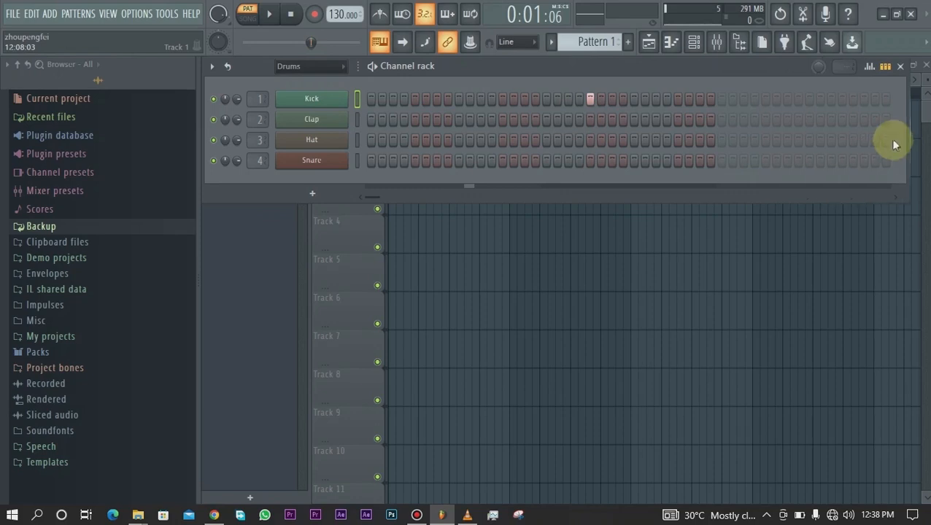
{"action": "left_click", "coordinate": [722, 100]}
{"action": "left_click", "coordinate": [590, 103]}
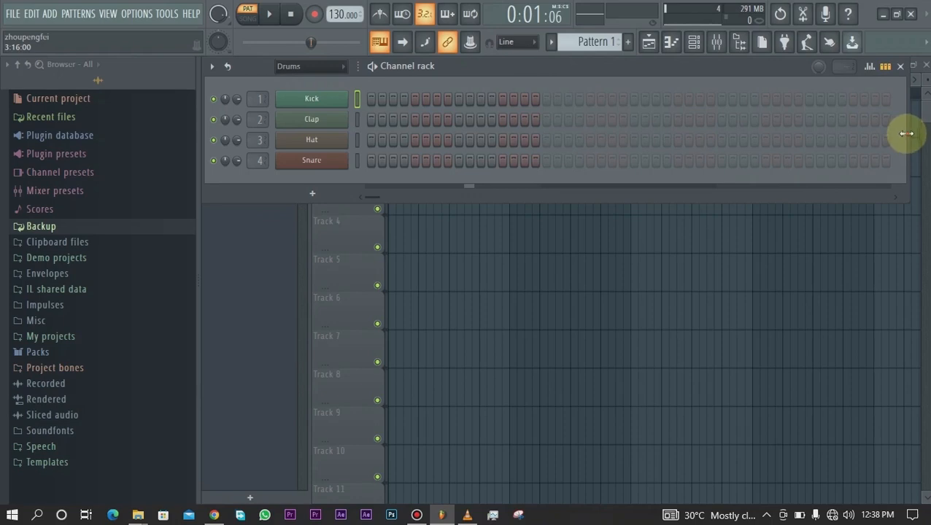
{"action": "left_click_drag", "start_coordinate": [906, 133], "coordinate": [564, 132]}
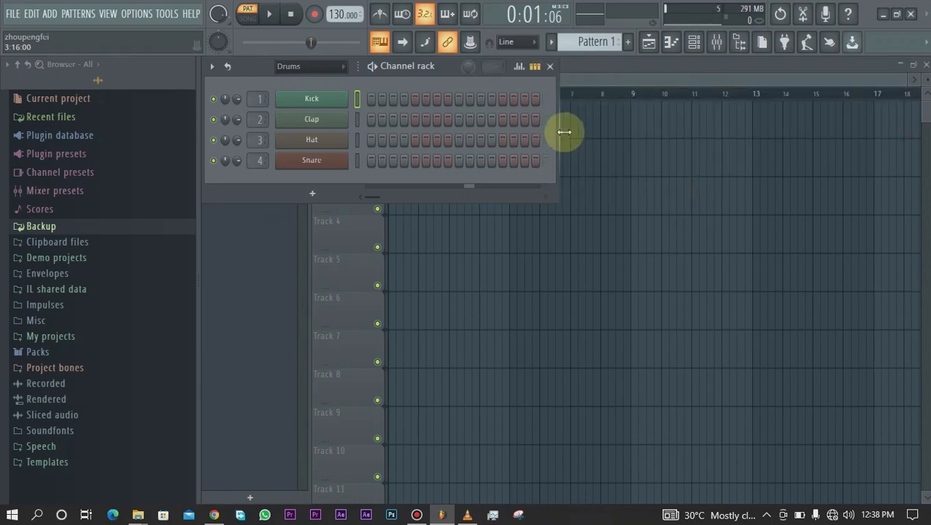
Show and hide the graph editor, and toggle the interactive step sequencer / piano roll overview off and on.
{"action": "left_click", "coordinate": [518, 68]}
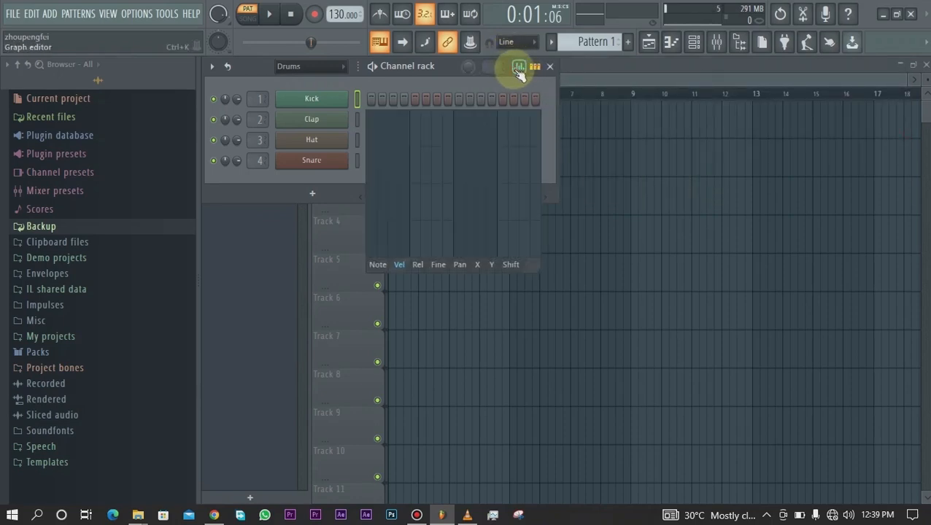
{"action": "left_click", "coordinate": [518, 68]}
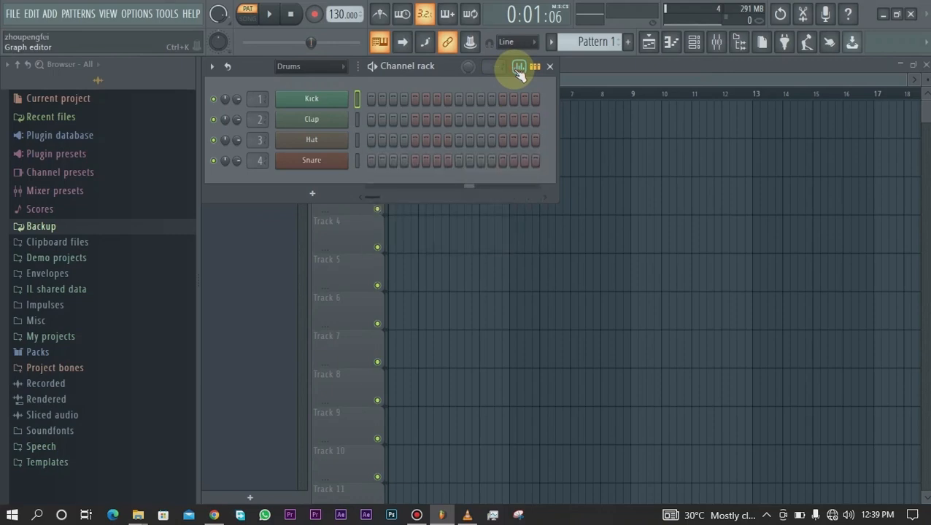
{"action": "left_click", "coordinate": [518, 68]}
{"action": "left_click", "coordinate": [518, 68]}
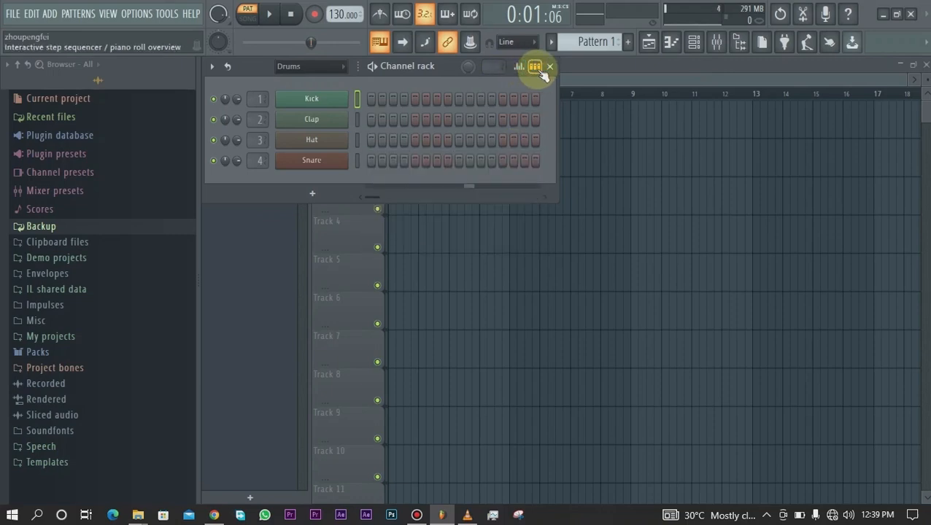
{"action": "left_click", "coordinate": [541, 72]}
{"action": "left_click", "coordinate": [540, 71]}
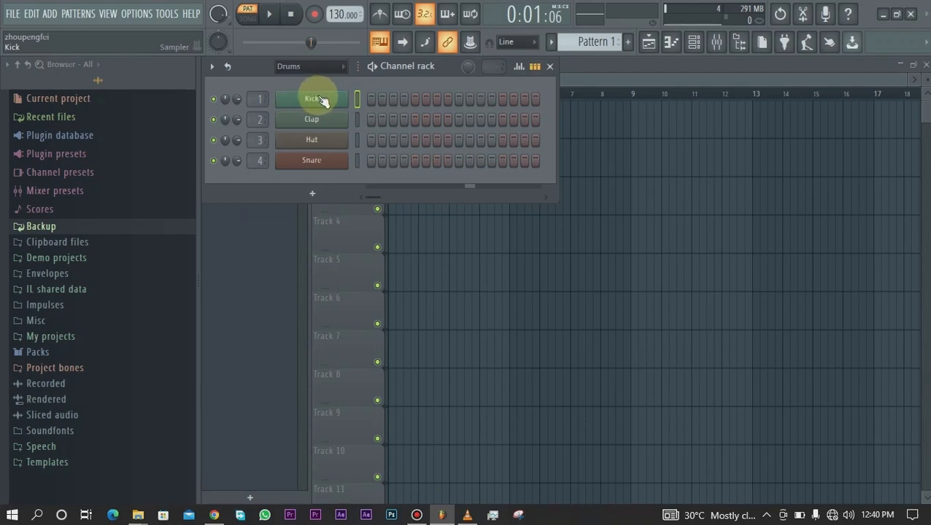
Pan the Kick channel 96% right and reset it, and try its target mixer track selector, ending on Insert 1.
{"action": "mouse_move", "coordinate": [225, 97]}
{"action": "left_mouse_down"}
{"action": "mouse_move", "coordinate": [225, 120]}
{"action": "mouse_move", "coordinate": [225, 97]}
{"action": "left_mouse_up"}
{"action": "right_click", "coordinate": [224, 97]}
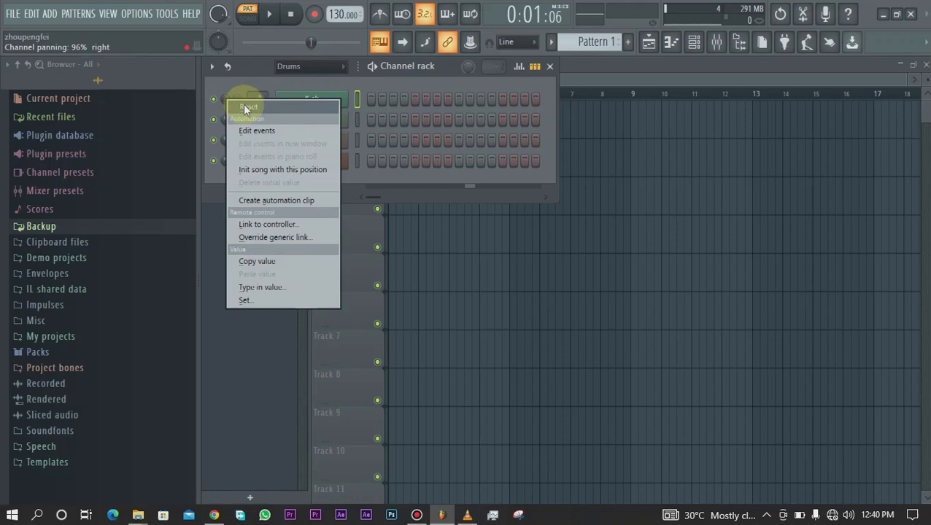
{"action": "left_click", "coordinate": [244, 107]}
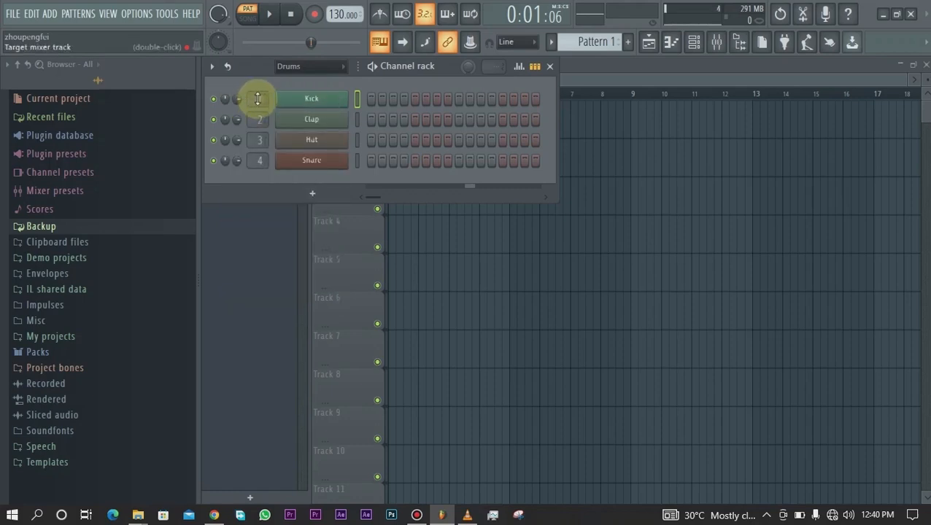
{"action": "left_click_drag", "start_coordinate": [257, 99], "coordinate": [257, 93]}
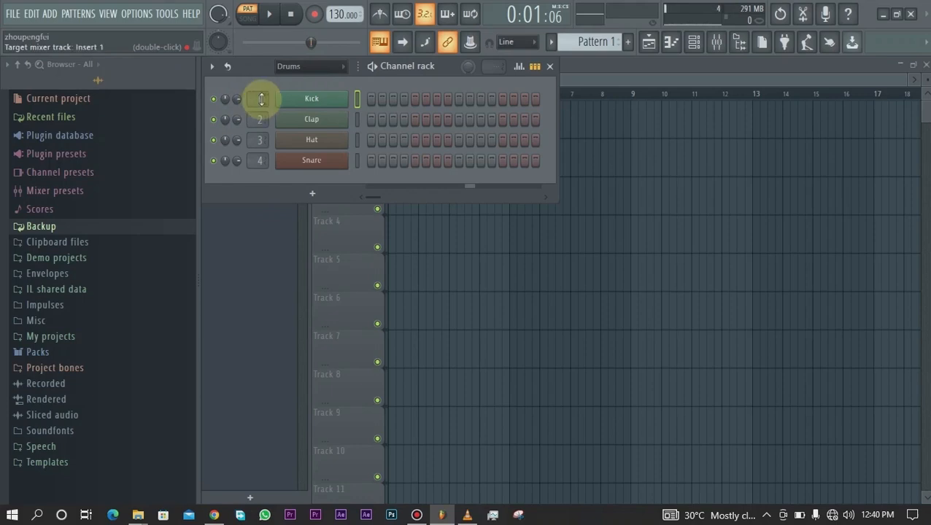
Examine the Kick channel's sample, envelope and miscellaneous settings and close its window.
{"action": "left_click", "coordinate": [317, 104]}
{"action": "left_click_drag", "start_coordinate": [450, 233], "coordinate": [511, 90]}
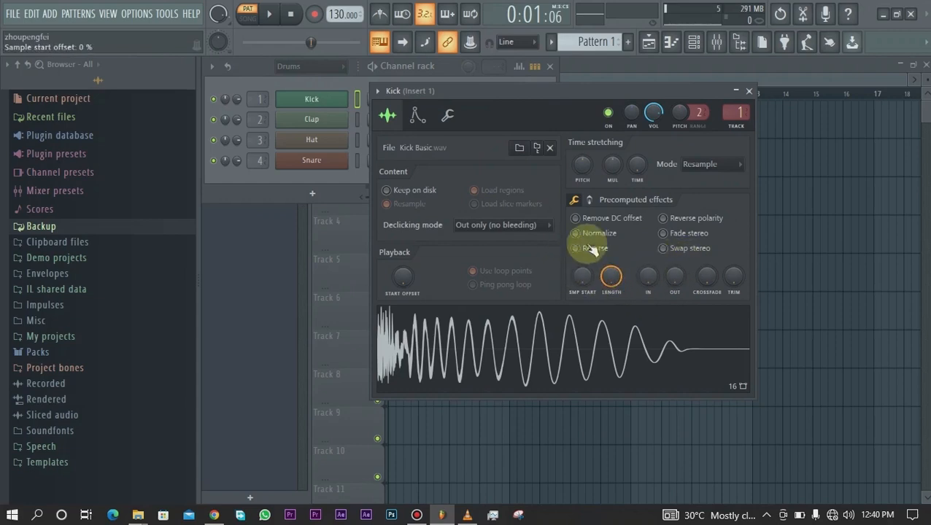
{"action": "left_click", "coordinate": [417, 115]}
{"action": "left_click", "coordinate": [451, 124]}
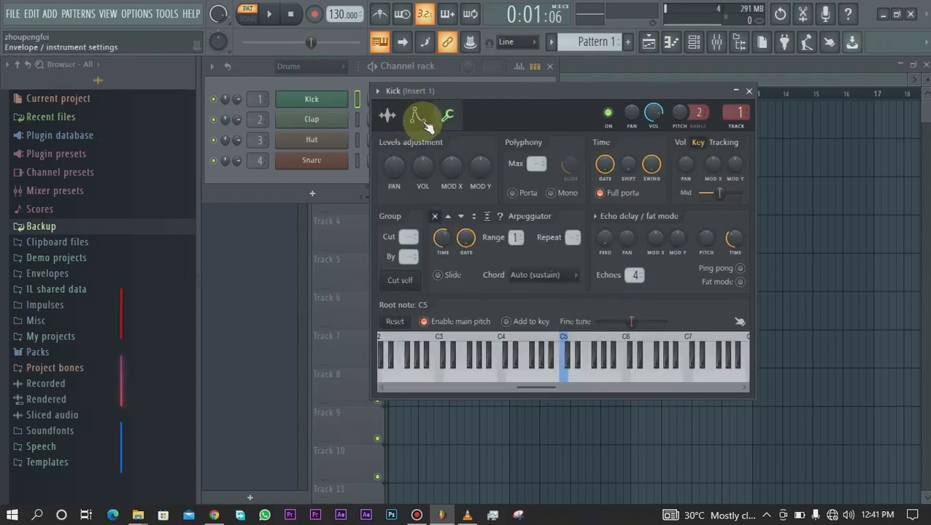
{"action": "left_click", "coordinate": [418, 115]}
{"action": "left_click", "coordinate": [394, 120]}
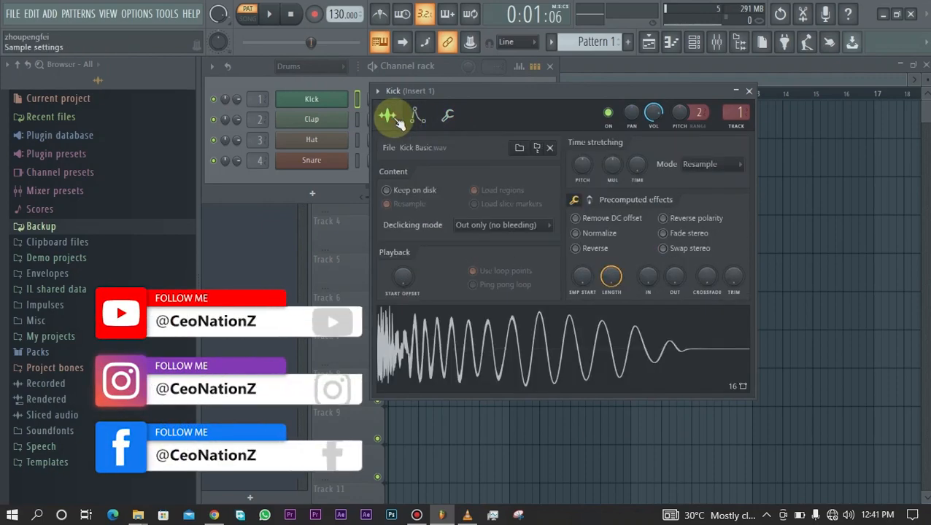
{"action": "left_click", "coordinate": [419, 119]}
{"action": "key", "text": "Escape"}
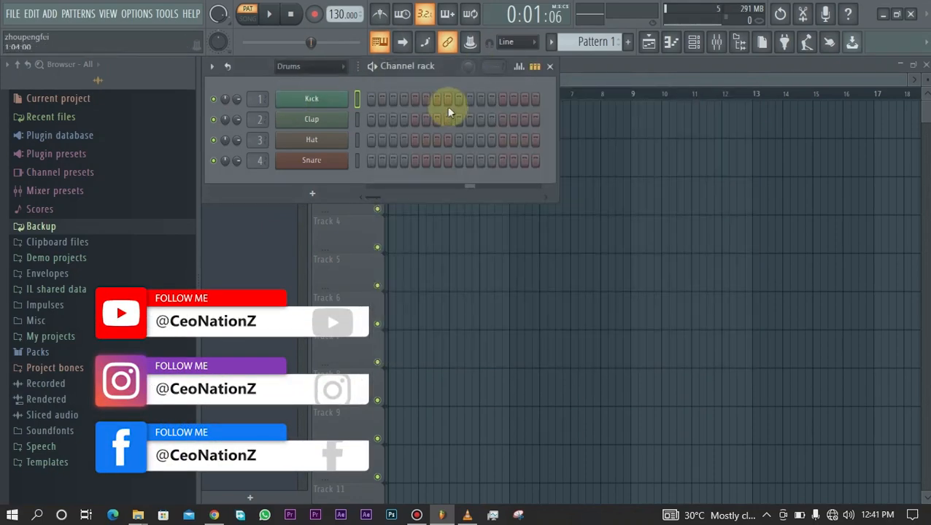
Try the channel selectors in the drum group and move the selection from Kick down to Hat.
{"action": "double_click", "coordinate": [358, 99]}
{"action": "left_click", "coordinate": [358, 99]}
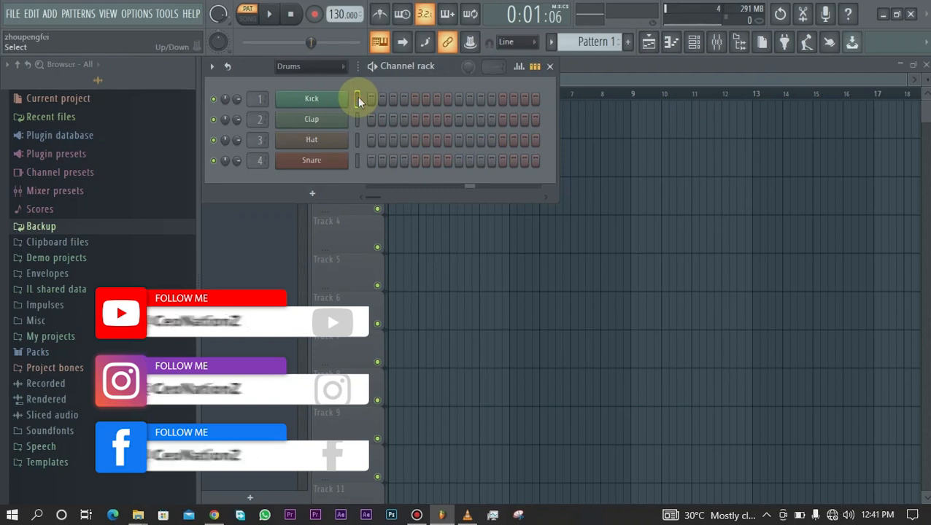
{"action": "left_click", "coordinate": [357, 119]}
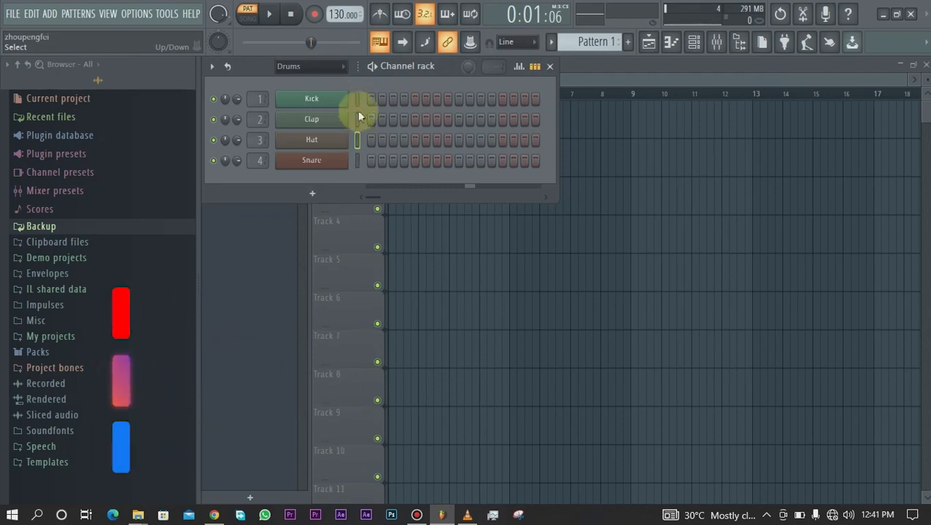
Place Kick hits on steps 1, 5, 9 and 13 and play the pattern.
{"action": "left_click", "coordinate": [357, 98]}
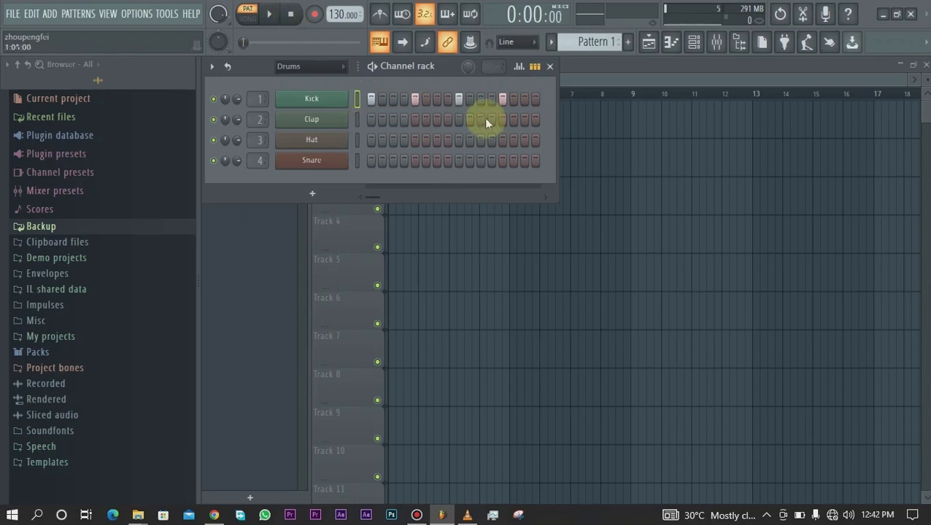
{"action": "left_click", "coordinate": [372, 66]}
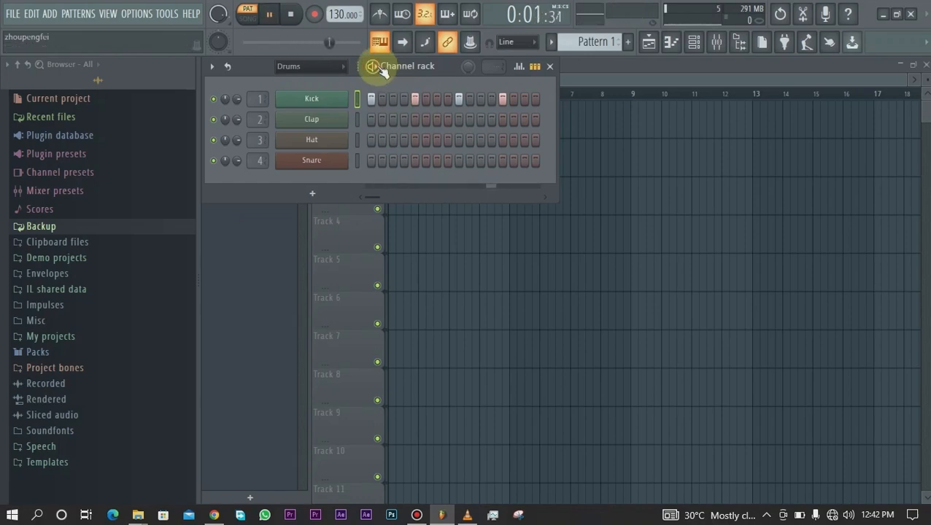
{"action": "key", "text": "space"}
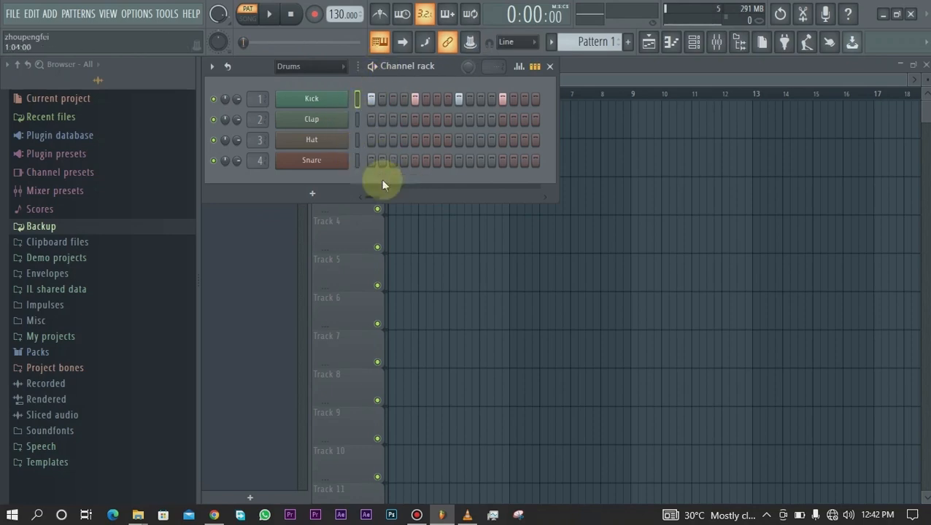
Add Snare hits on steps 5 and 13 and listen to them with the Kick.
{"action": "left_click", "coordinate": [415, 160]}
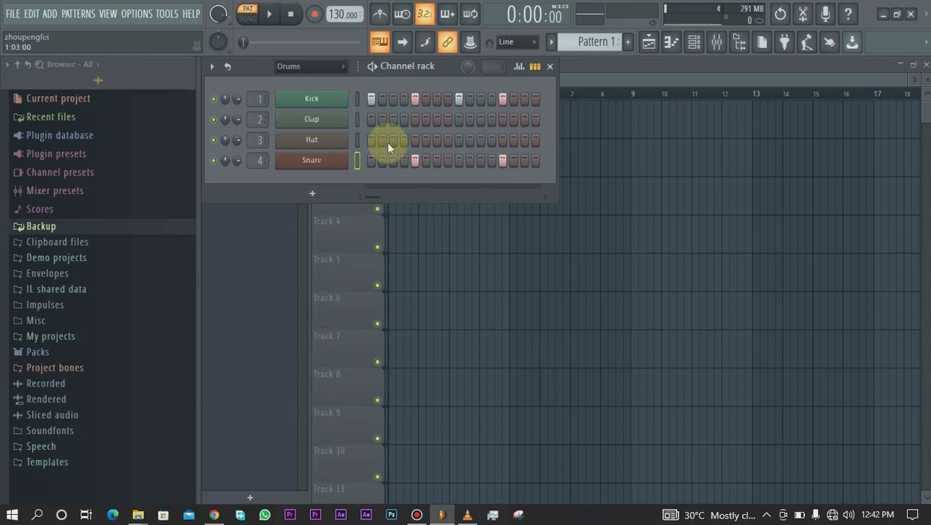
{"action": "key", "text": "space"}
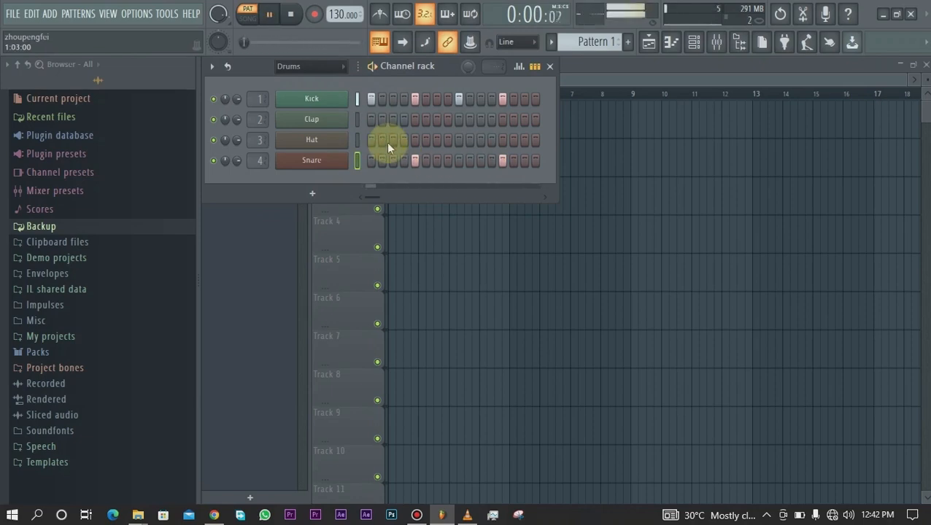
{"action": "key", "text": "space"}
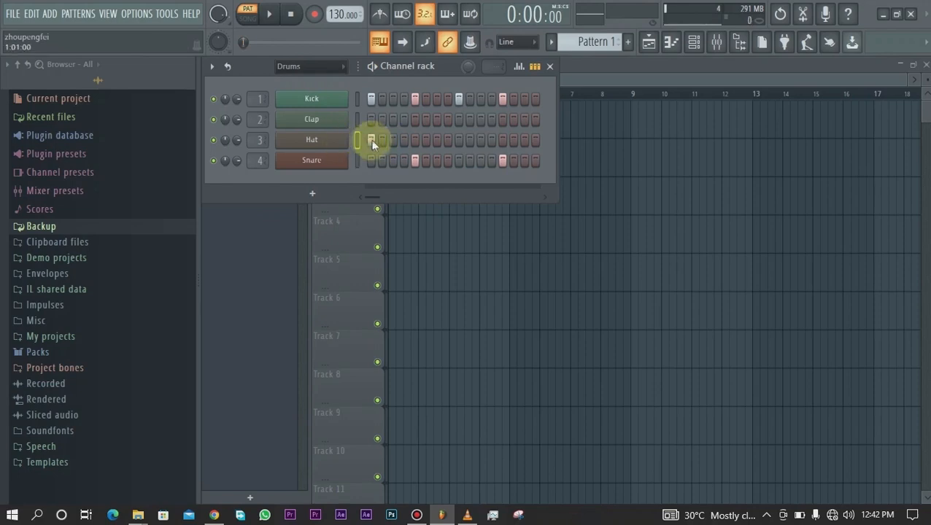
Place Hat hits on every second step from 1 to 15 and play the drum pattern.
{"action": "left_click", "coordinate": [392, 140]}
{"action": "left_click", "coordinate": [405, 140]}
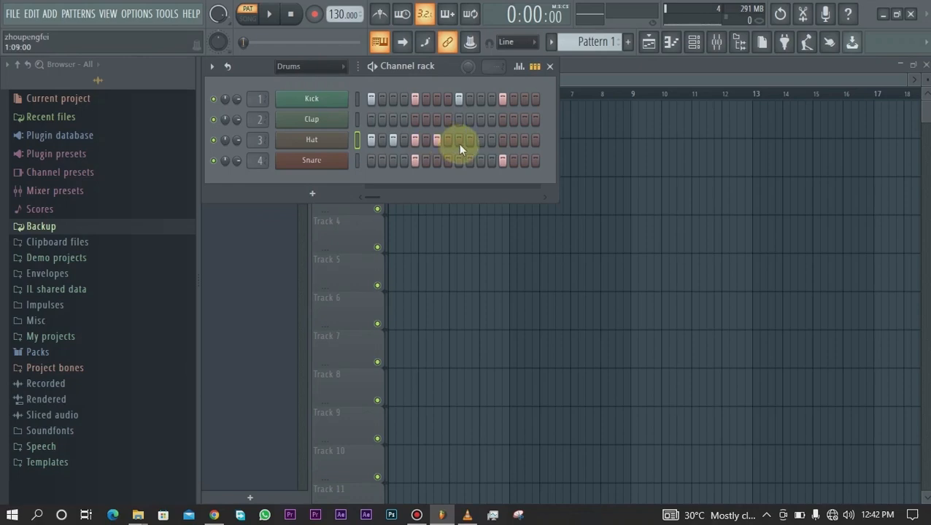
{"action": "left_click", "coordinate": [522, 140]}
{"action": "key", "text": "space"}
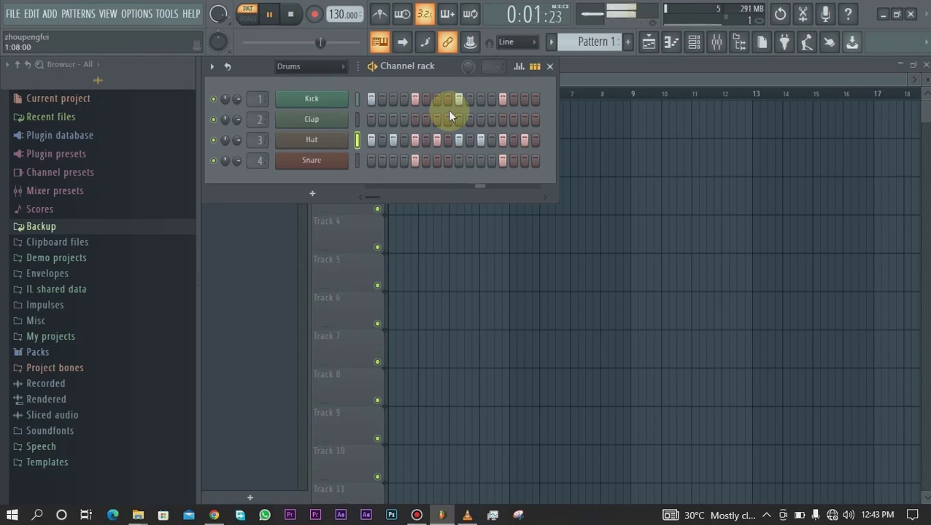
{"action": "key", "text": "space"}
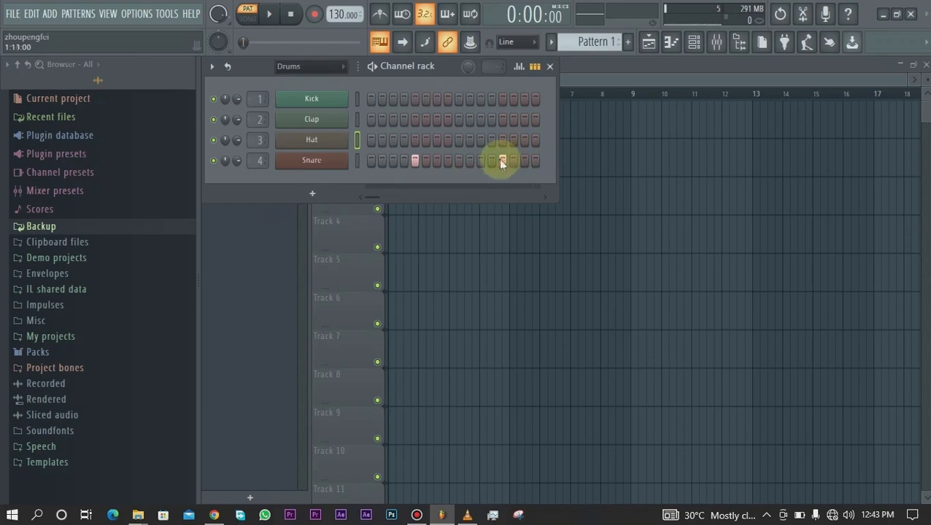
Clear the Snare's hits on steps 5 and 13 and fill the Kick channel each 4 steps.
{"action": "left_click", "coordinate": [502, 160]}
{"action": "left_click", "coordinate": [413, 161]}
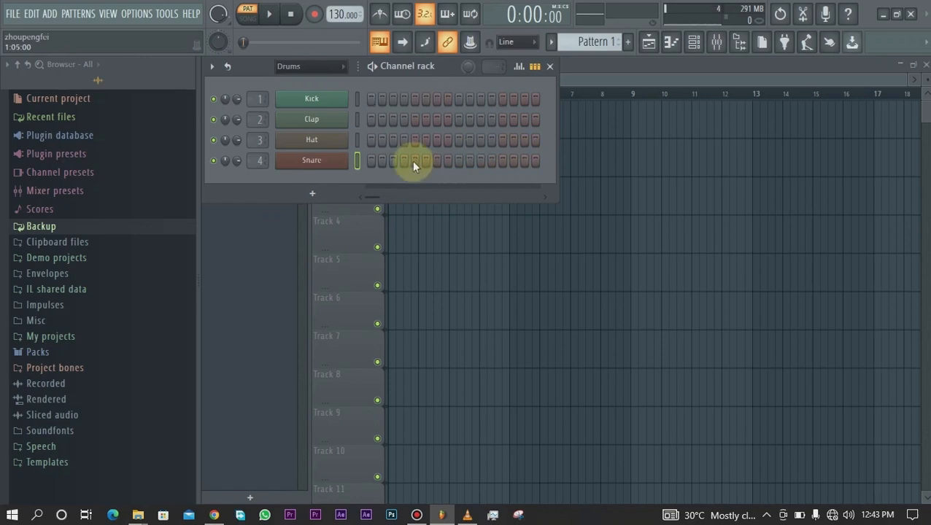
{"action": "right_click", "coordinate": [317, 100]}
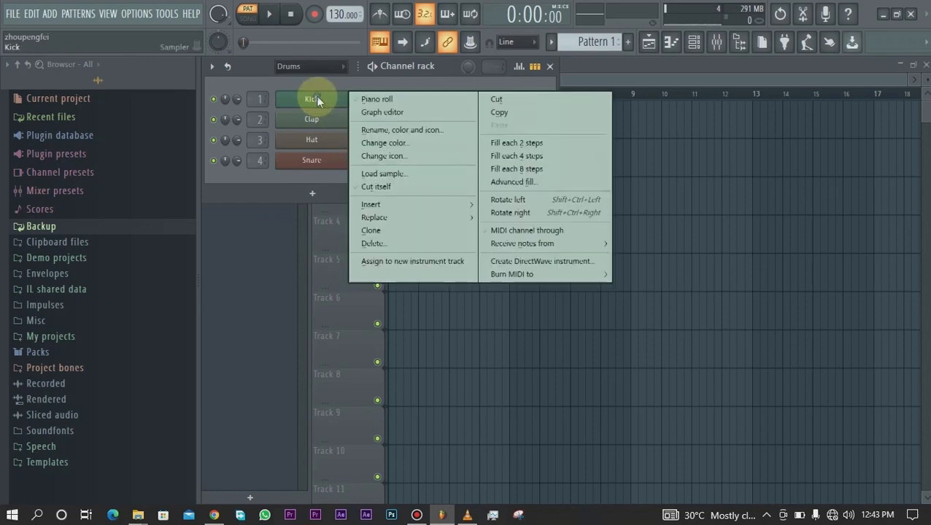
{"action": "left_click", "coordinate": [318, 101]}
{"action": "right_click", "coordinate": [316, 100]}
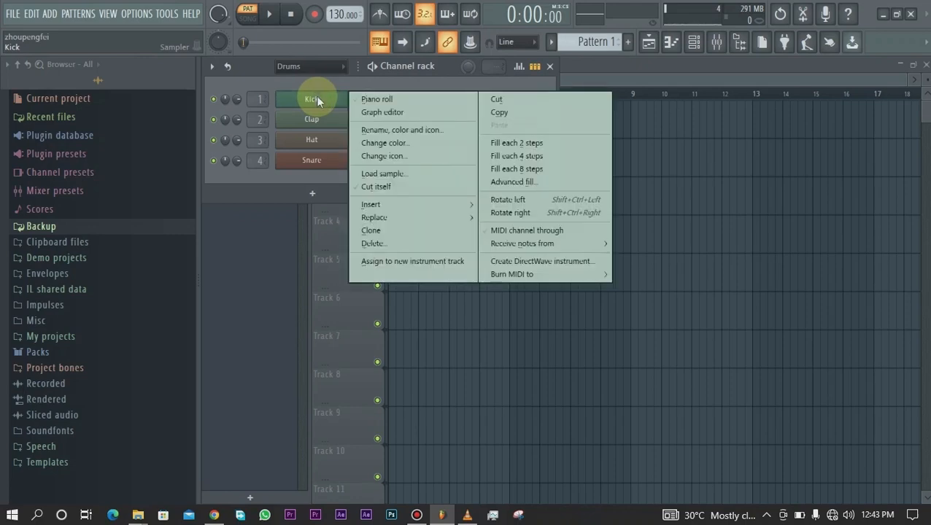
{"action": "left_click", "coordinate": [509, 159]}
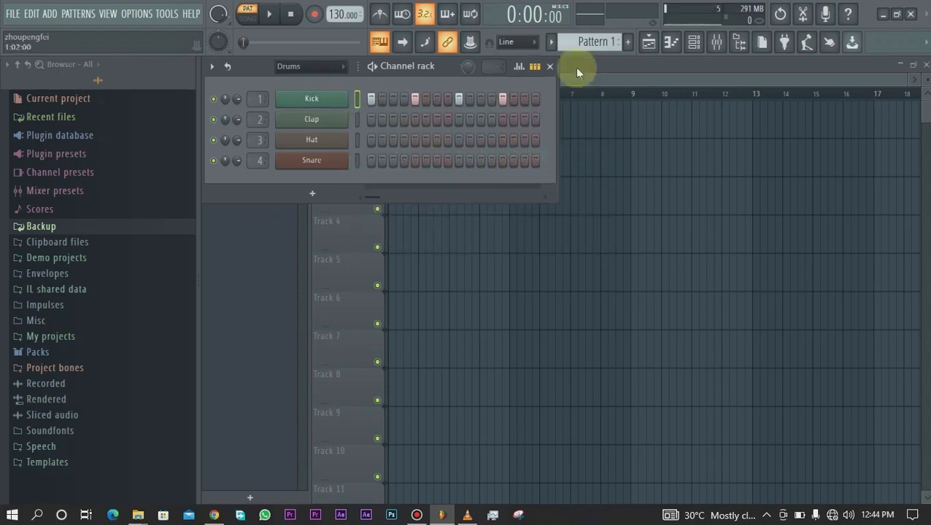
Fill the Hat channel each 2 steps and place Snare hits on steps 5 and 13.
{"action": "right_click", "coordinate": [322, 133]}
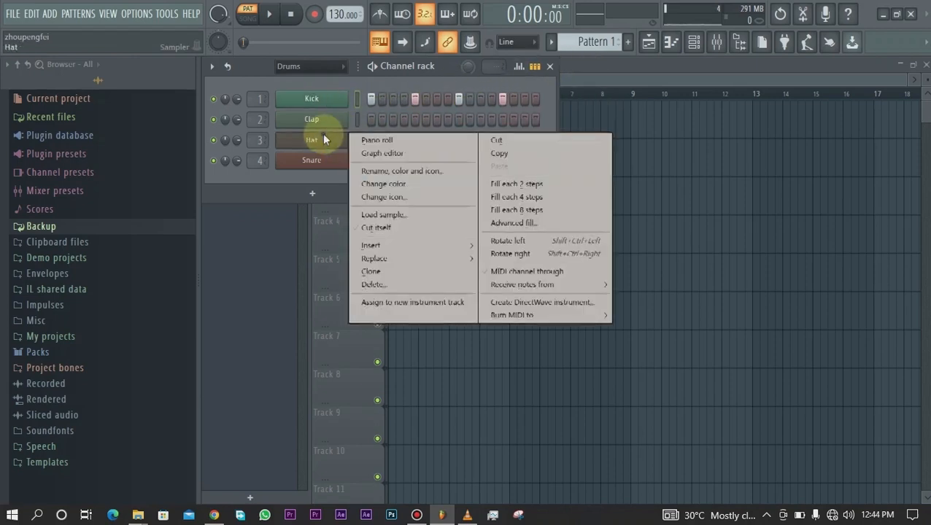
{"action": "left_click", "coordinate": [517, 183]}
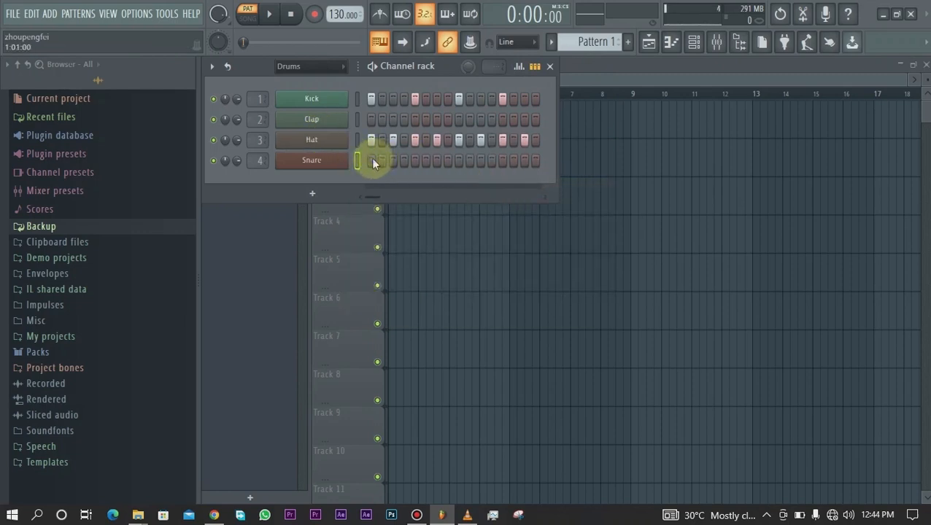
{"action": "left_click", "coordinate": [414, 160]}
{"action": "left_click", "coordinate": [503, 161]}
{"action": "left_click", "coordinate": [525, 160]}
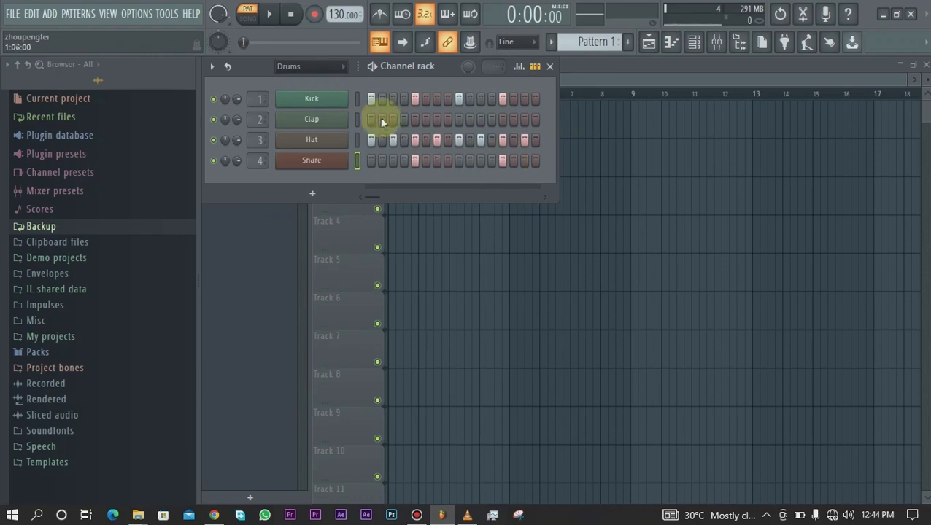
Generate a randomized 16-step Snare sequence with Advanced fill, convert it to manual steps and accept it.
{"action": "right_click", "coordinate": [314, 162]}
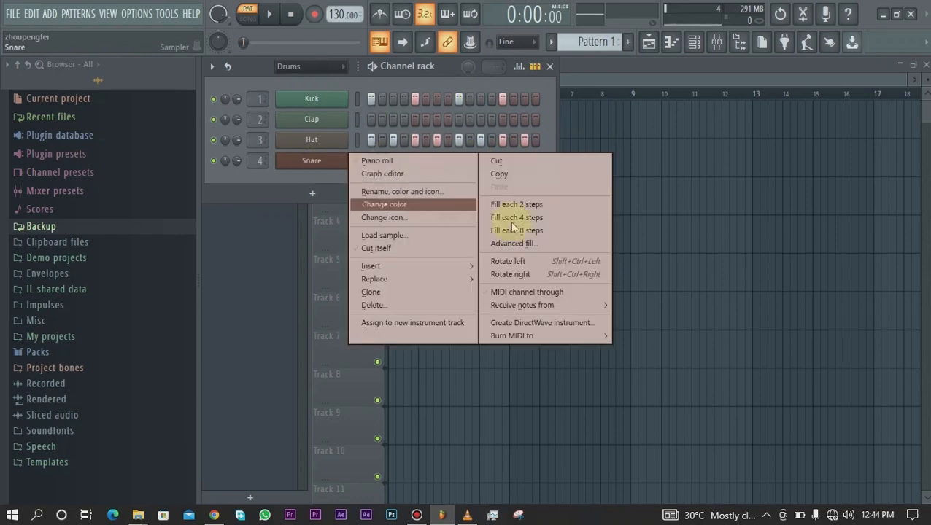
{"action": "left_click", "coordinate": [527, 242]}
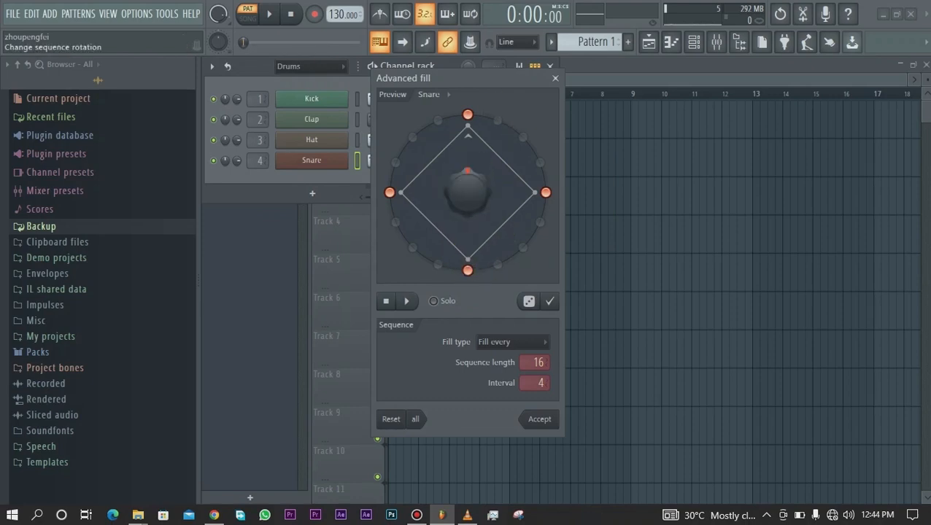
{"action": "left_click_drag", "start_coordinate": [468, 192], "coordinate": [470, 167]}
{"action": "left_click", "coordinate": [529, 302]}
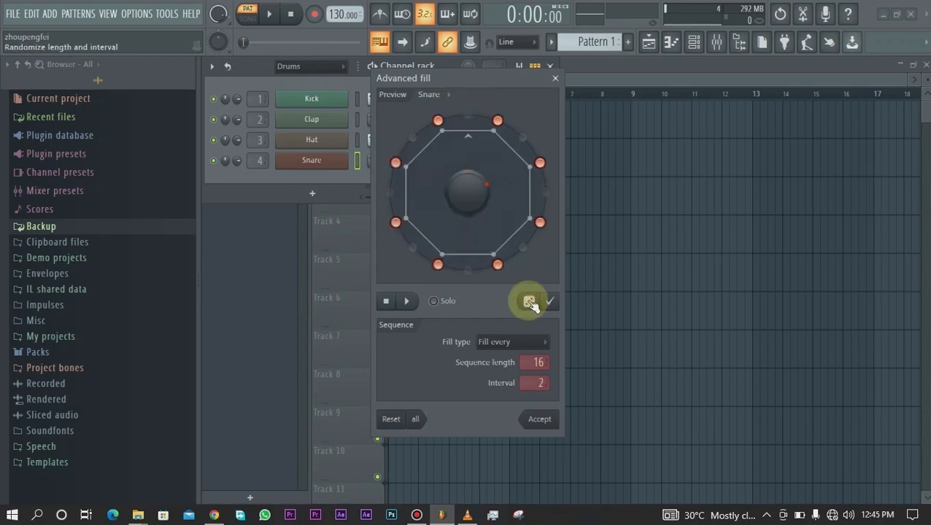
{"action": "left_click", "coordinate": [531, 300]}
{"action": "left_click", "coordinate": [530, 300]}
{"action": "left_click", "coordinate": [544, 303]}
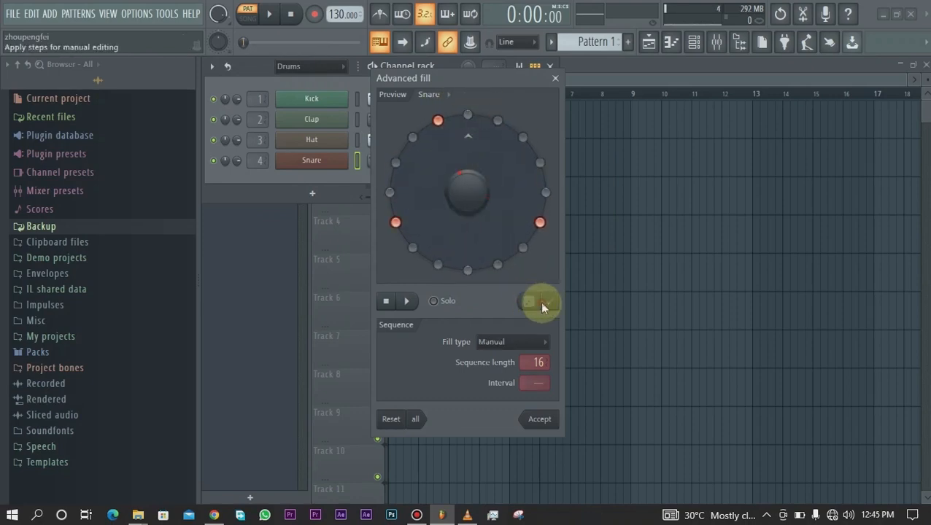
{"action": "left_click", "coordinate": [539, 420]}
Listen to the pattern with the filled Snare, view the Snare channel's sample settings and close its window.
{"action": "key", "text": "space"}
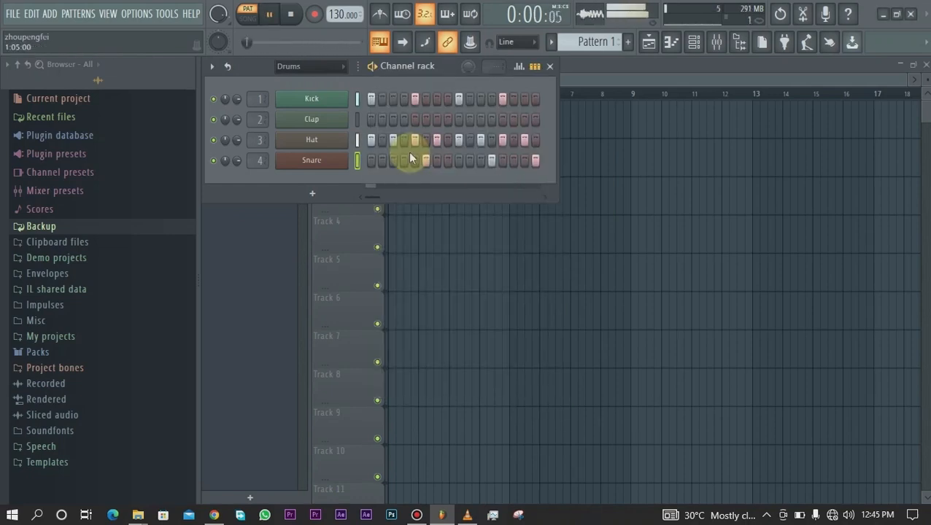
{"action": "key", "text": "space"}
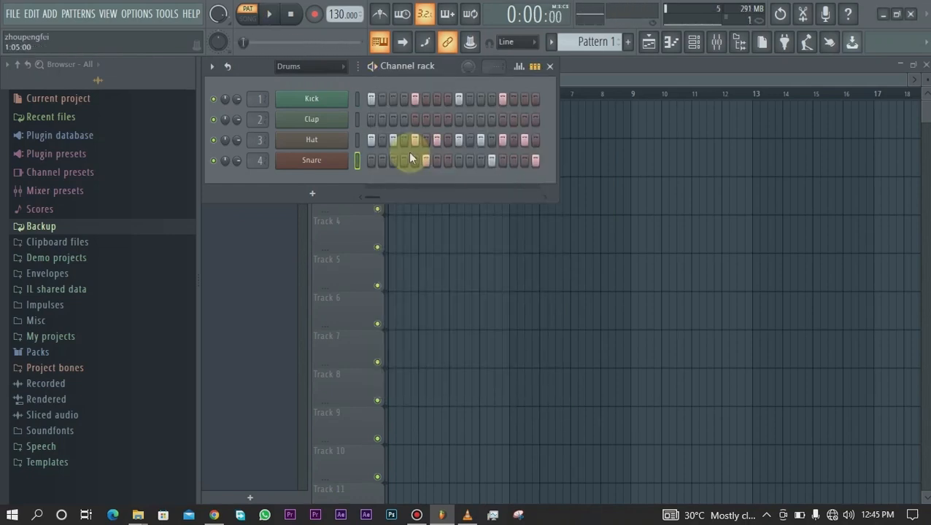
{"action": "left_click", "coordinate": [330, 159]}
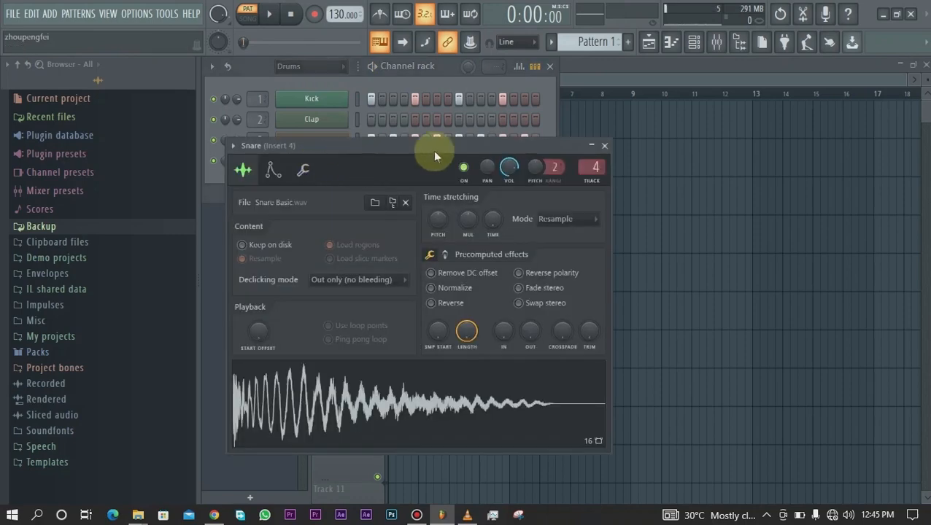
{"action": "left_click", "coordinate": [604, 145]}
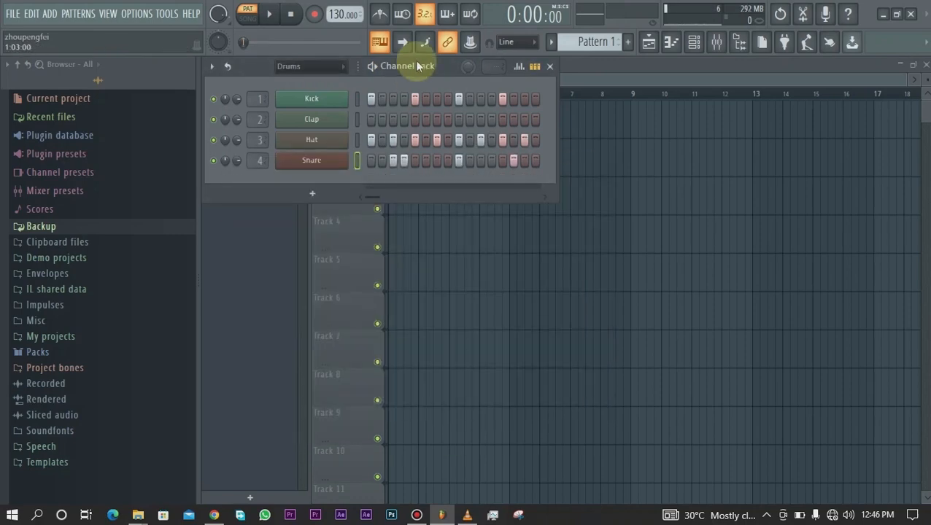
Show the graph editor for the Kick channel and try adjusting the note pitch of its first hit.
{"action": "left_click", "coordinate": [523, 67]}
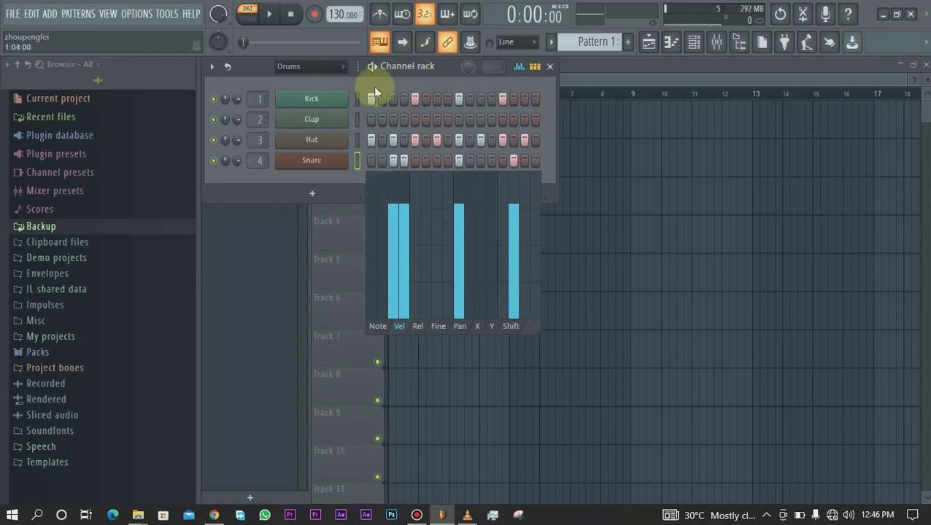
{"action": "left_click", "coordinate": [358, 99]}
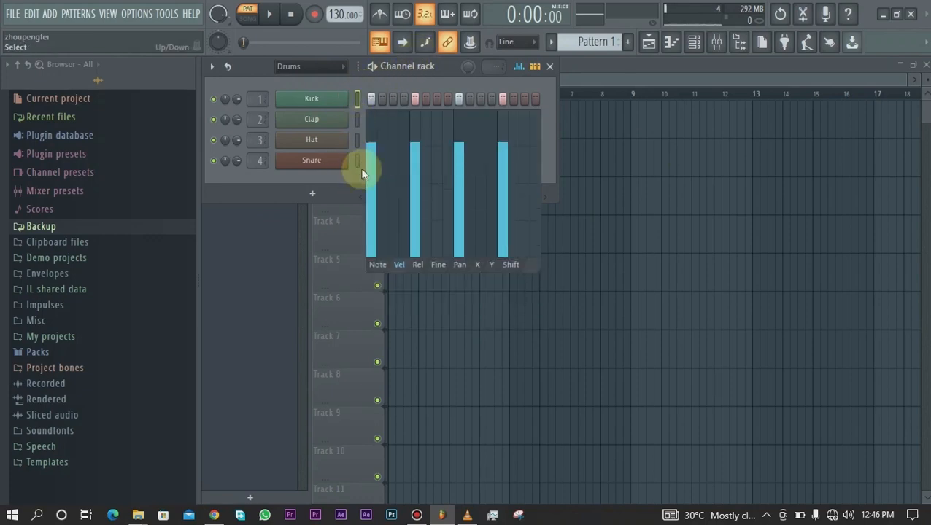
{"action": "left_click", "coordinate": [377, 265]}
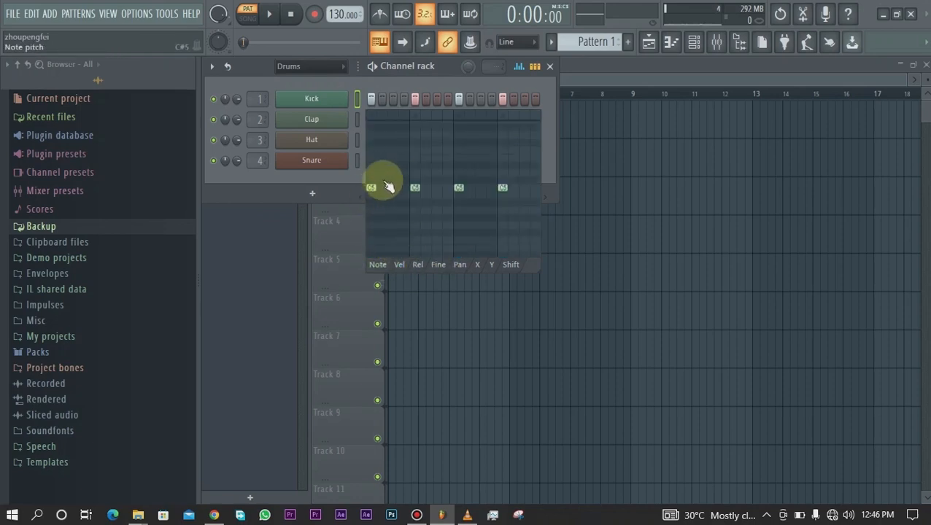
{"action": "left_click_drag", "start_coordinate": [374, 184], "coordinate": [373, 188]}
{"action": "mouse_move", "coordinate": [374, 191]}
{"action": "left_mouse_down"}
{"action": "mouse_move", "coordinate": [375, 119]}
{"action": "mouse_move", "coordinate": [375, 264]}
{"action": "mouse_move", "coordinate": [373, 149]}
{"action": "mouse_move", "coordinate": [382, 144]}
{"action": "left_mouse_up"}
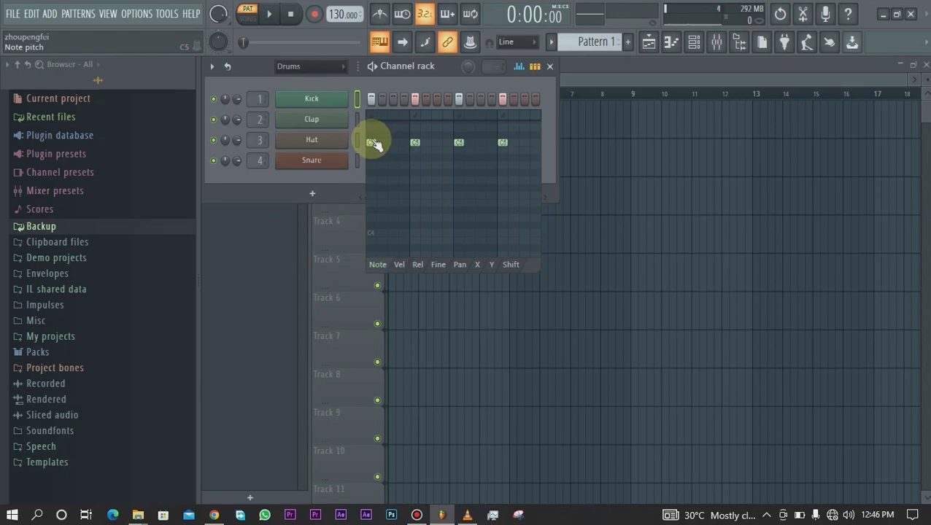
Lower the velocity of the Kick's hits on steps 5 and 13 to about a third in the graph editor.
{"action": "left_click", "coordinate": [399, 264]}
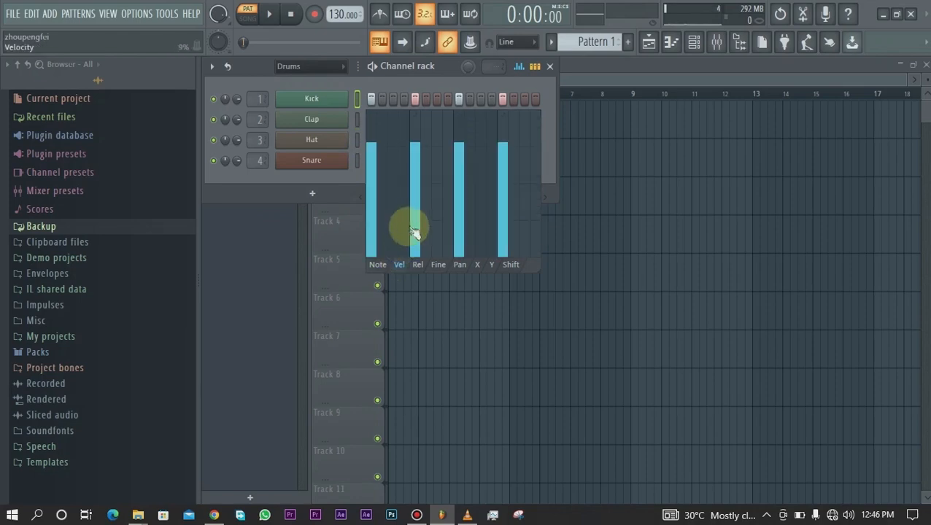
{"action": "mouse_move", "coordinate": [376, 148]}
{"action": "left_mouse_down"}
{"action": "mouse_move", "coordinate": [375, 126]}
{"action": "mouse_move", "coordinate": [374, 260]}
{"action": "mouse_move", "coordinate": [369, 141]}
{"action": "left_mouse_up"}
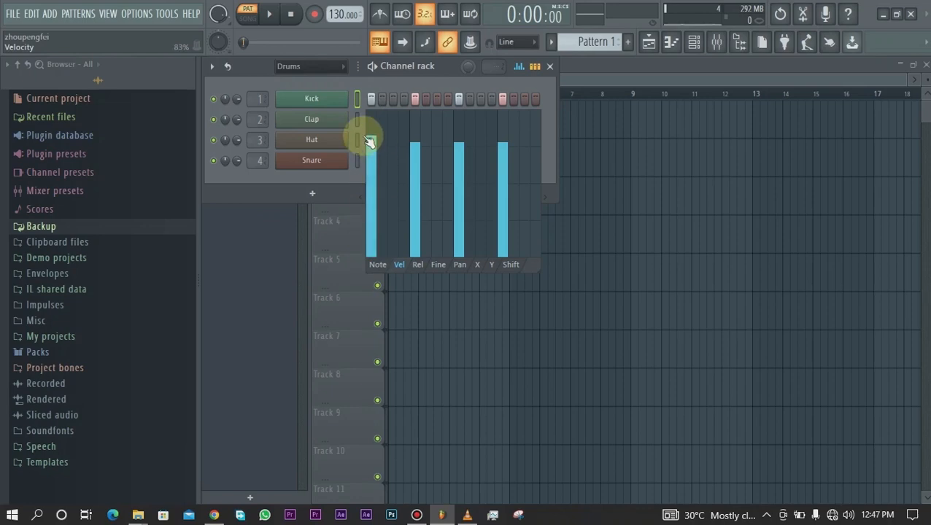
{"action": "left_click_drag", "start_coordinate": [410, 174], "coordinate": [413, 209]}
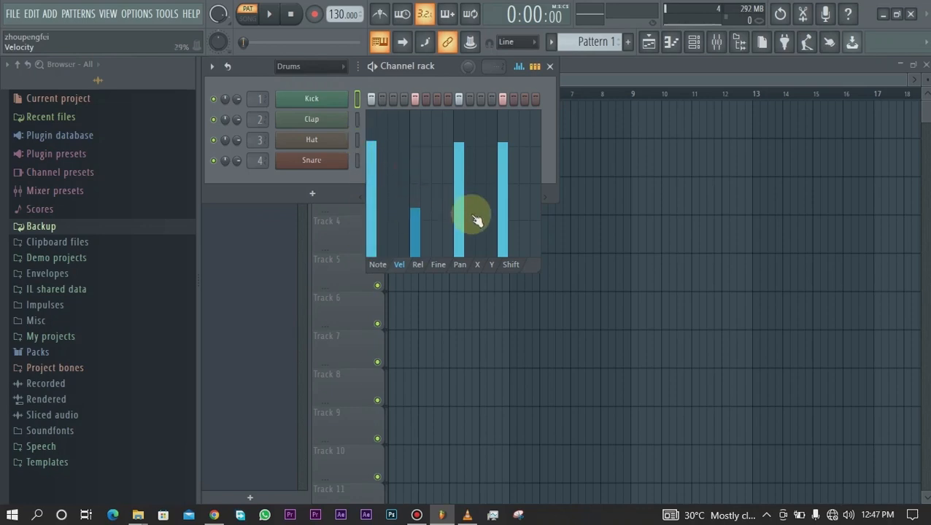
{"action": "left_click", "coordinate": [501, 214]}
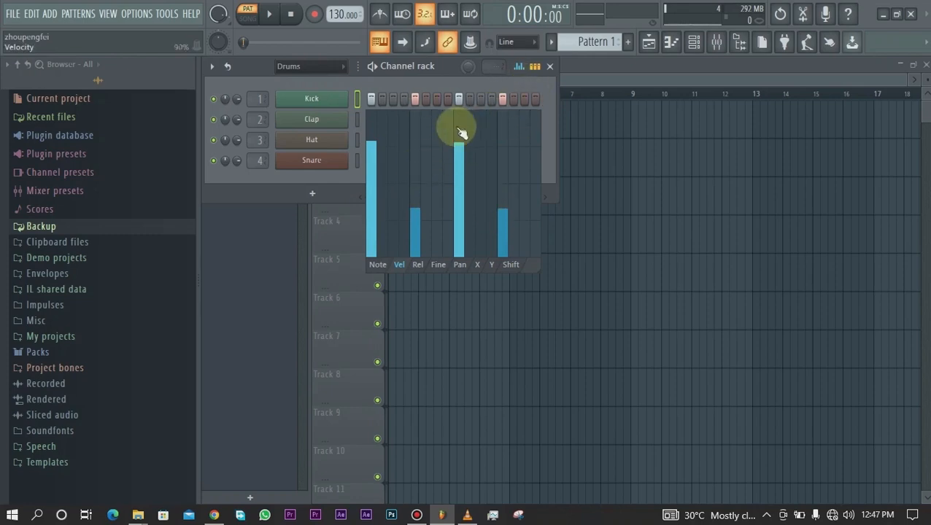
Play the pattern with Hat and Snare muted and raise the velocity of Kick steps 5 and 13 to about 78%.
{"action": "key", "text": "space"}
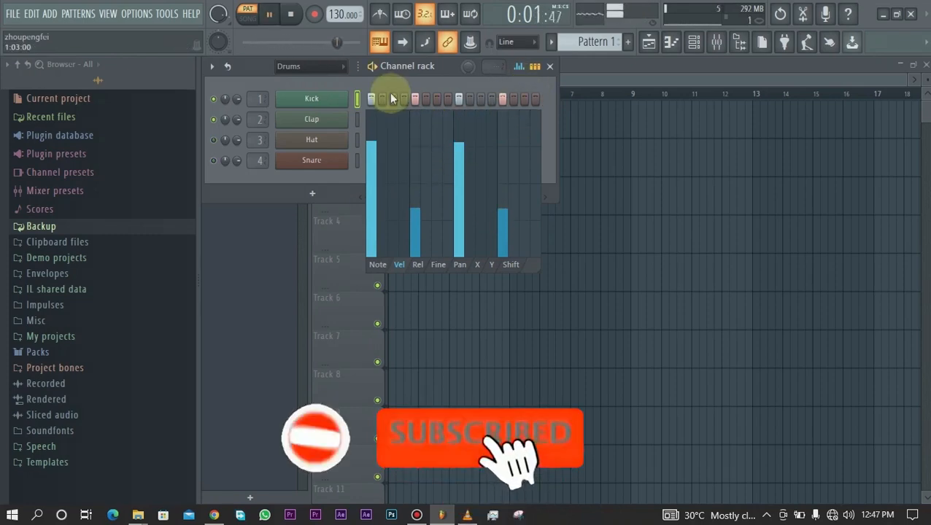
{"action": "key", "text": "space"}
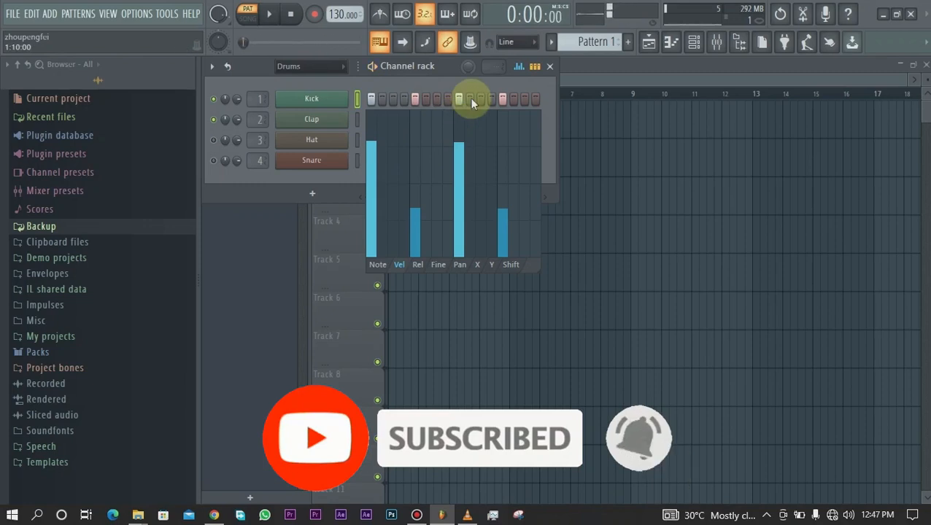
{"action": "left_click_drag", "start_coordinate": [422, 201], "coordinate": [422, 146]}
{"action": "left_click_drag", "start_coordinate": [503, 208], "coordinate": [502, 144]}
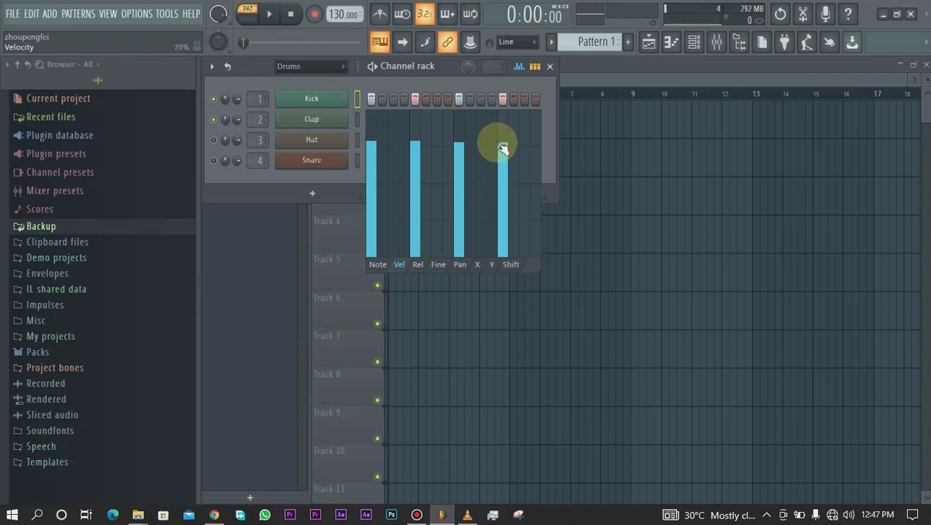
In the Kick's graph editor, pan the hits on steps 1 and 9 fully upward and those on steps 5 and 13 fully downward.
{"action": "left_click", "coordinate": [418, 264]}
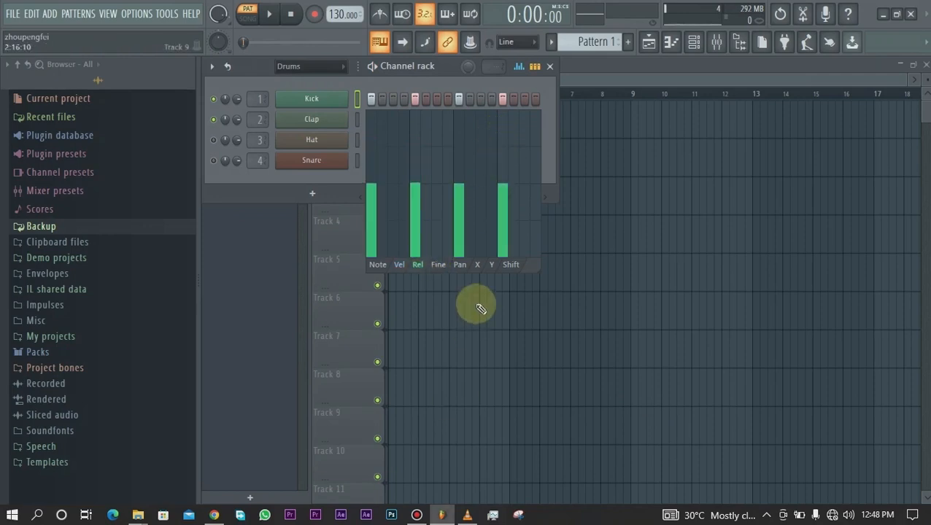
{"action": "left_click", "coordinate": [438, 266]}
{"action": "left_click", "coordinate": [460, 264]}
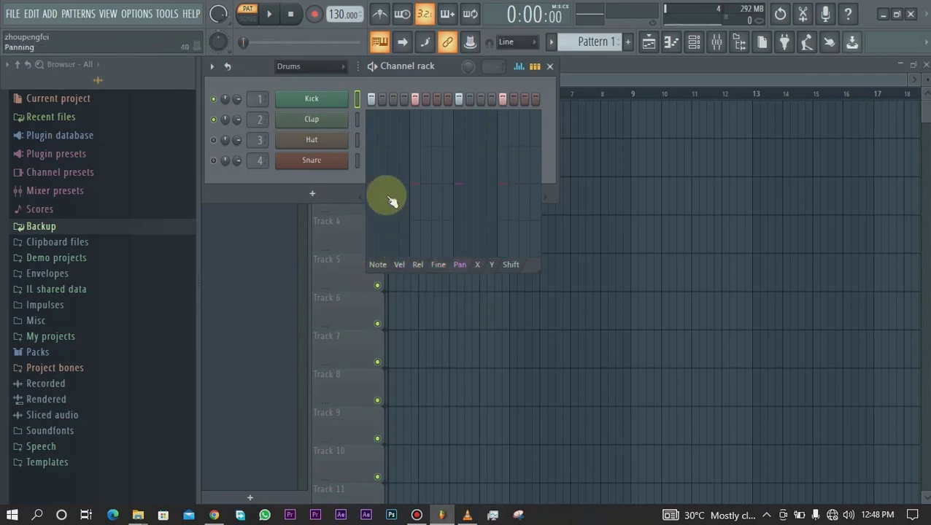
{"action": "left_click_drag", "start_coordinate": [379, 188], "coordinate": [369, 147]}
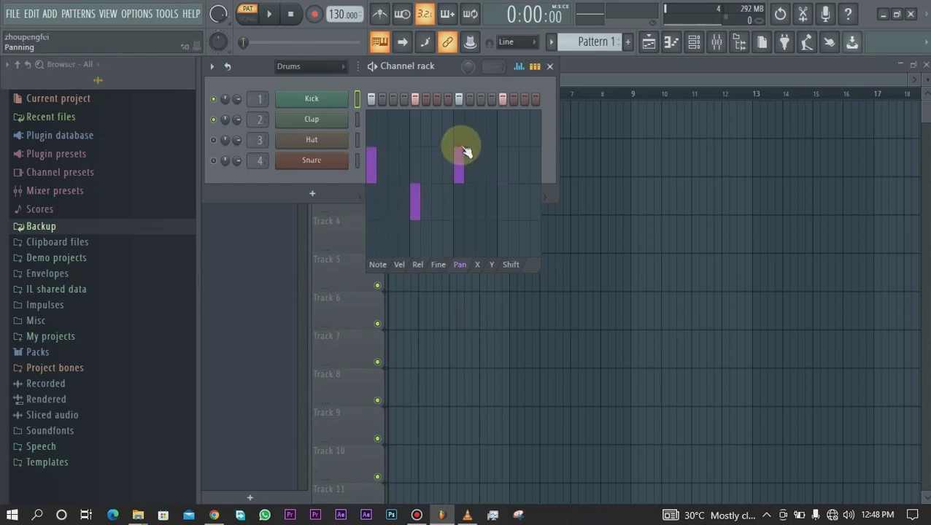
{"action": "left_click_drag", "start_coordinate": [510, 226], "coordinate": [498, 311]}
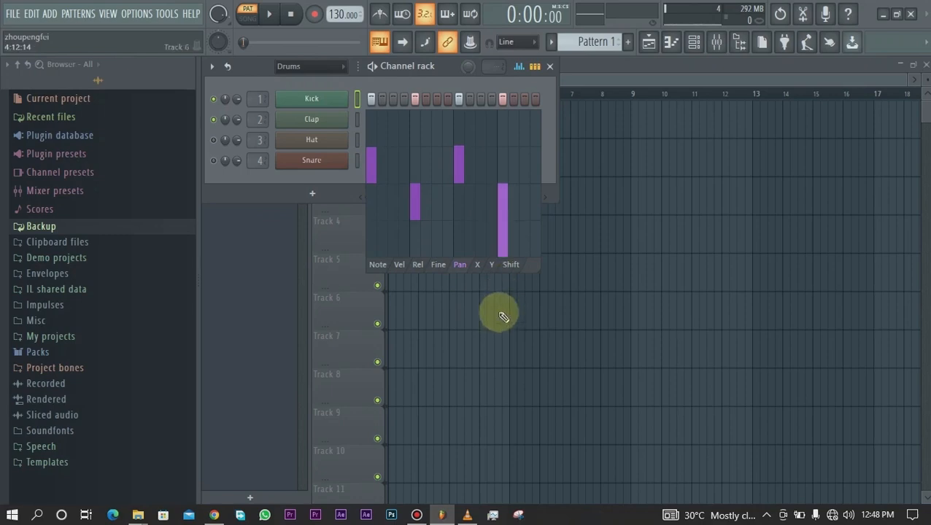
{"action": "left_click_drag", "start_coordinate": [457, 149], "coordinate": [467, 86]}
{"action": "mouse_move", "coordinate": [423, 213]}
{"action": "left_mouse_down"}
{"action": "mouse_move", "coordinate": [411, 275]}
{"action": "mouse_move", "coordinate": [369, 75]}
{"action": "left_mouse_up"}
Listen to the pattern with the panned Kick, view the Shift parameter and close the graph editor.
{"action": "key", "text": "space"}
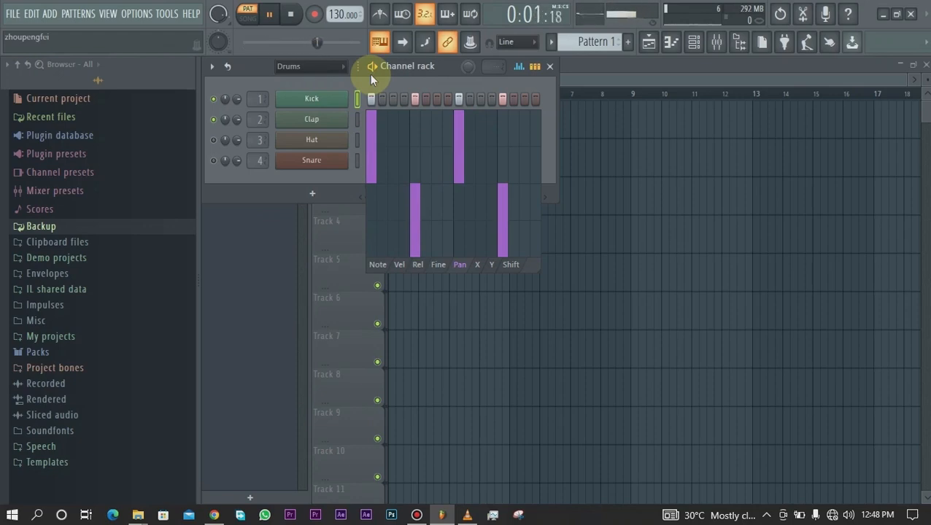
{"action": "key", "text": "space"}
{"action": "mouse_move", "coordinate": [374, 124]}
{"action": "left_mouse_down"}
{"action": "mouse_move", "coordinate": [374, 179]}
{"action": "mouse_move", "coordinate": [419, 189]}
{"action": "mouse_move", "coordinate": [511, 184]}
{"action": "left_mouse_up"}
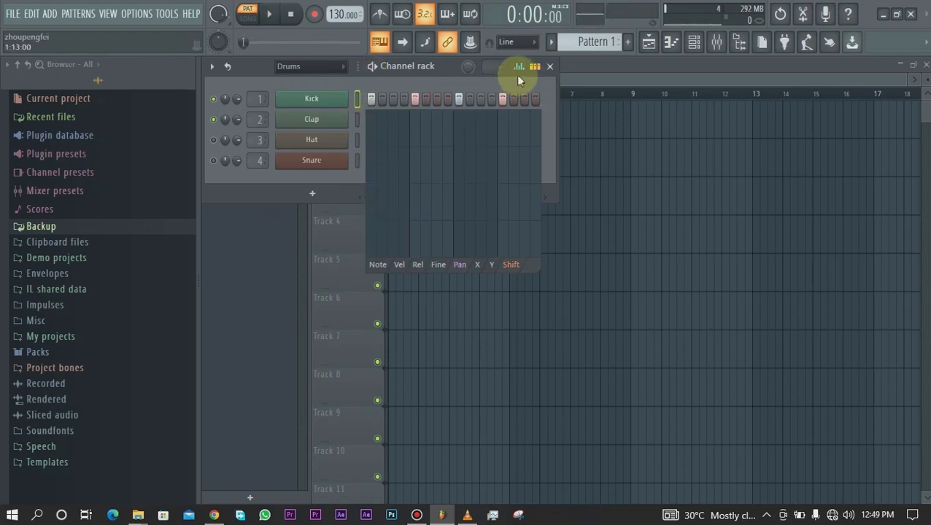
{"action": "left_click", "coordinate": [519, 67]}
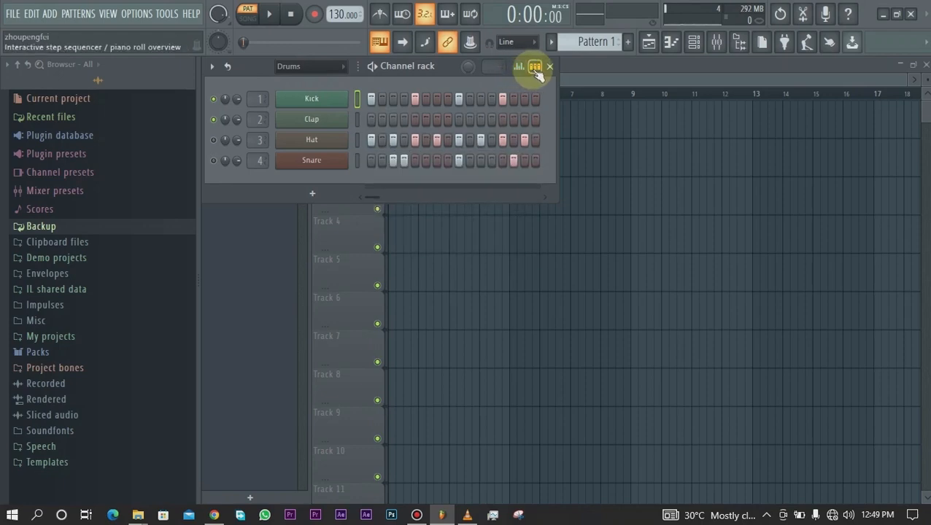
Switch the channel rack from the step sequencer to the piano roll overview.
{"action": "left_click", "coordinate": [535, 67]}
{"action": "left_click", "coordinate": [535, 67]}
{"action": "left_click", "coordinate": [535, 67]}
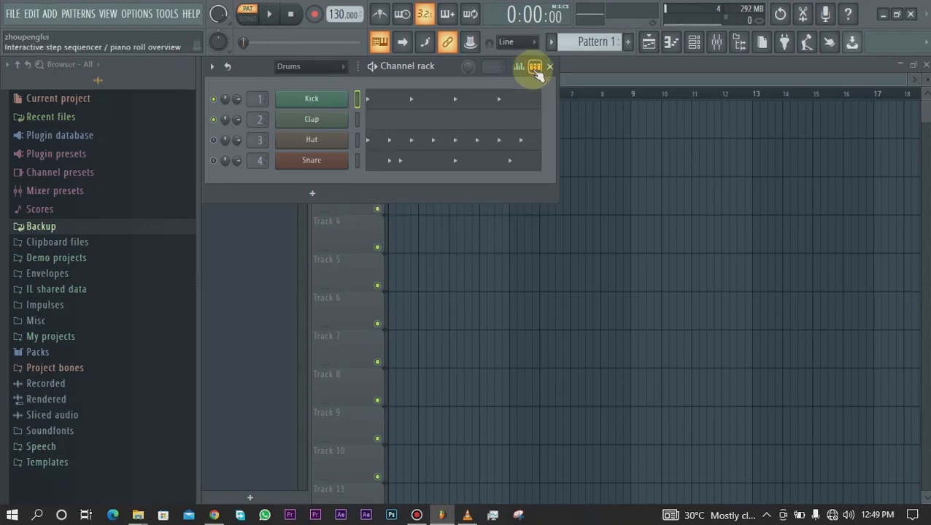
{"action": "left_click", "coordinate": [535, 67]}
{"action": "left_click", "coordinate": [535, 67]}
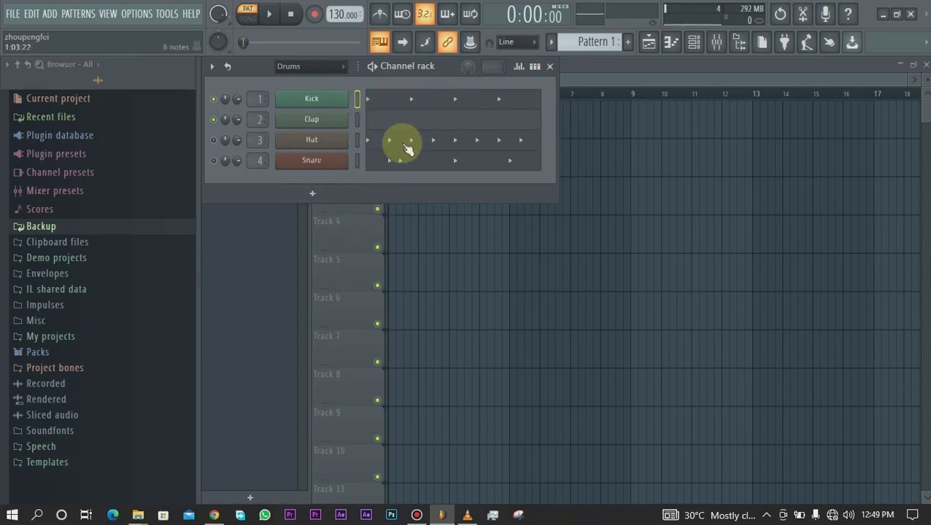
Open the Hat's piano roll, view its note property options and compare them with the graph editor's parameters.
{"action": "left_click", "coordinate": [414, 144]}
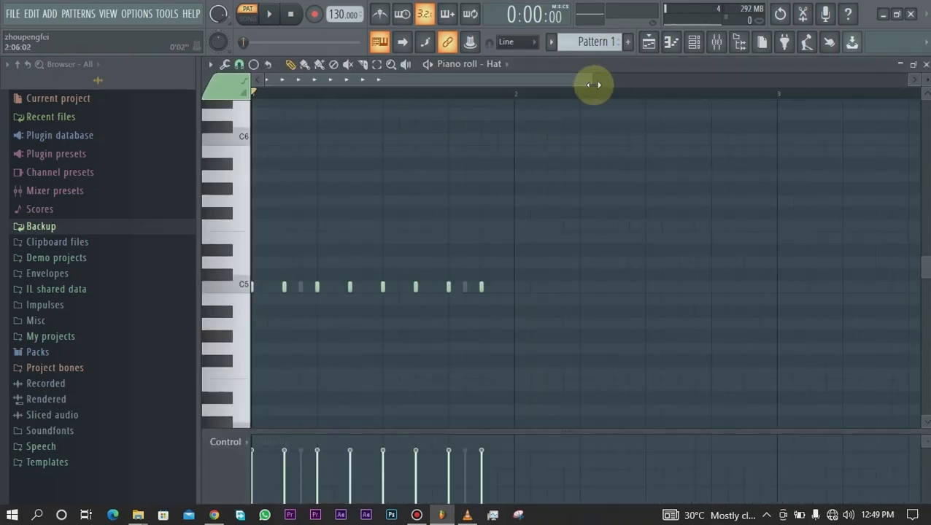
{"action": "left_click_drag", "start_coordinate": [593, 84], "coordinate": [420, 91]}
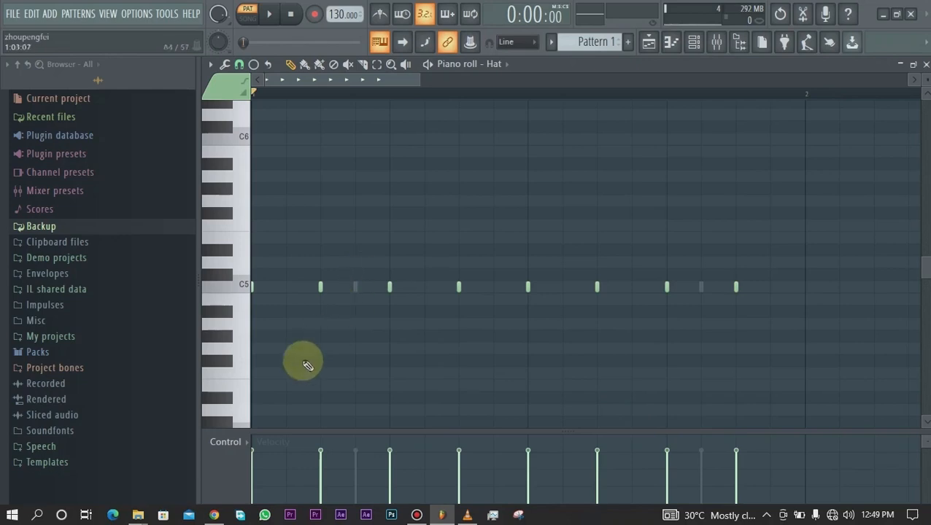
{"action": "left_click", "coordinate": [245, 444]}
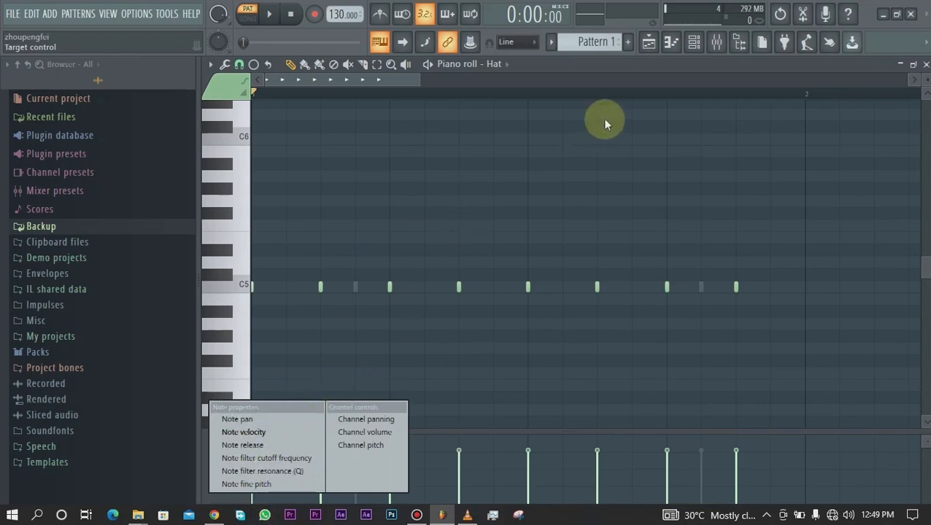
{"action": "left_click", "coordinate": [693, 42]}
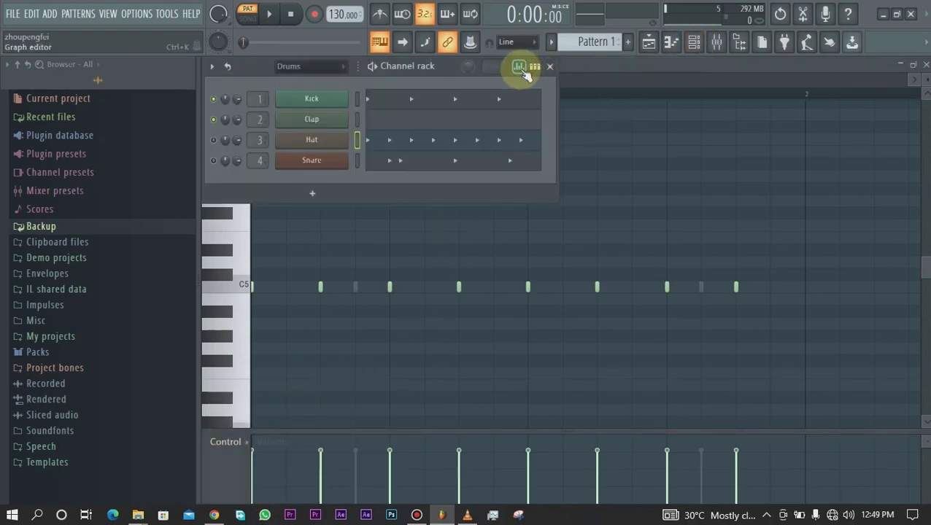
{"action": "left_click", "coordinate": [521, 71]}
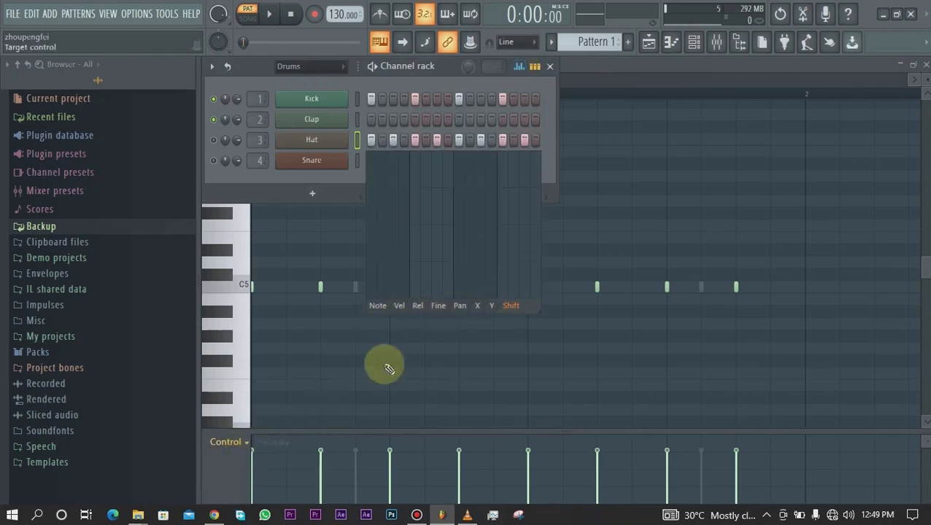
In the Hat's piano roll, lower the velocity of the notes on steps 3, 7, 11 and 15 to roughly 20–30%.
{"action": "left_click", "coordinate": [247, 443]}
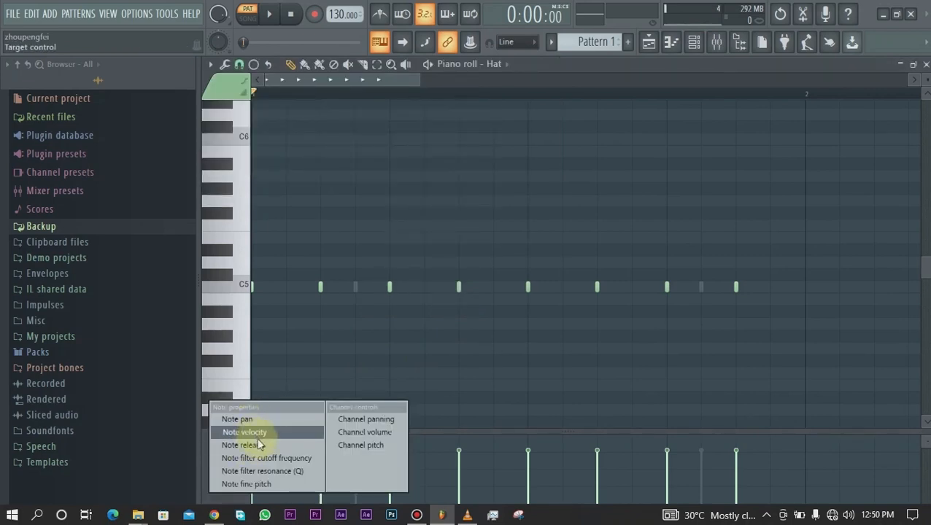
{"action": "left_click", "coordinate": [202, 462]}
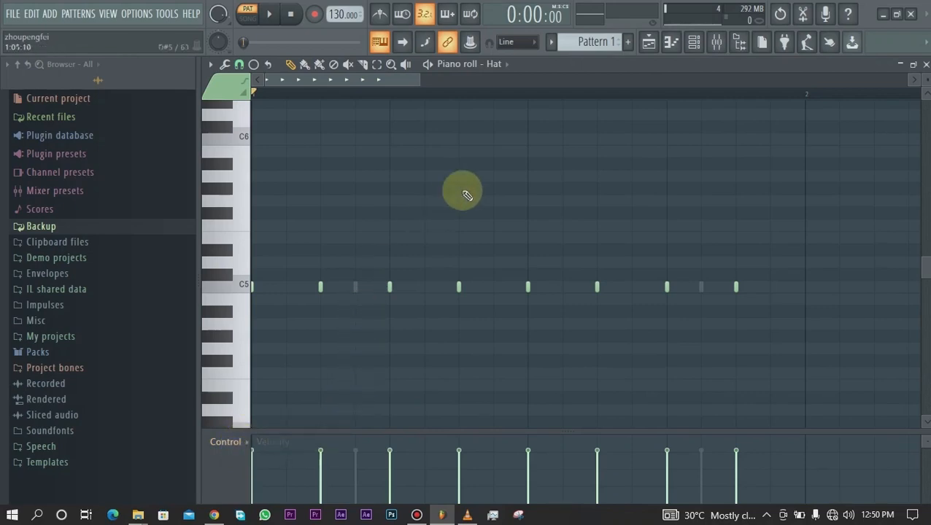
{"action": "left_click_drag", "start_coordinate": [329, 454], "coordinate": [317, 490]}
{"action": "left_click_drag", "start_coordinate": [495, 453], "coordinate": [455, 479]}
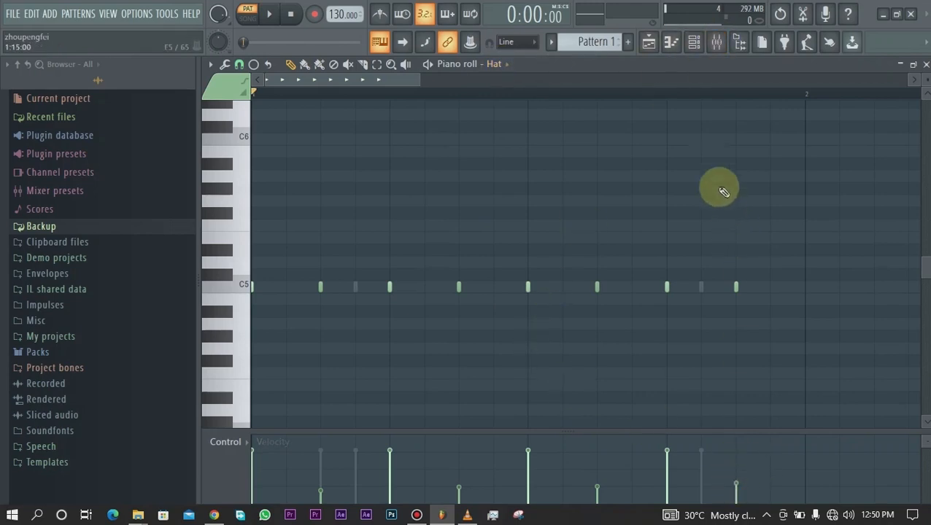
Show the Hat's velocities in the channel rack's graph editor and set the step 11 hit to about 74%.
{"action": "left_click", "coordinate": [696, 45]}
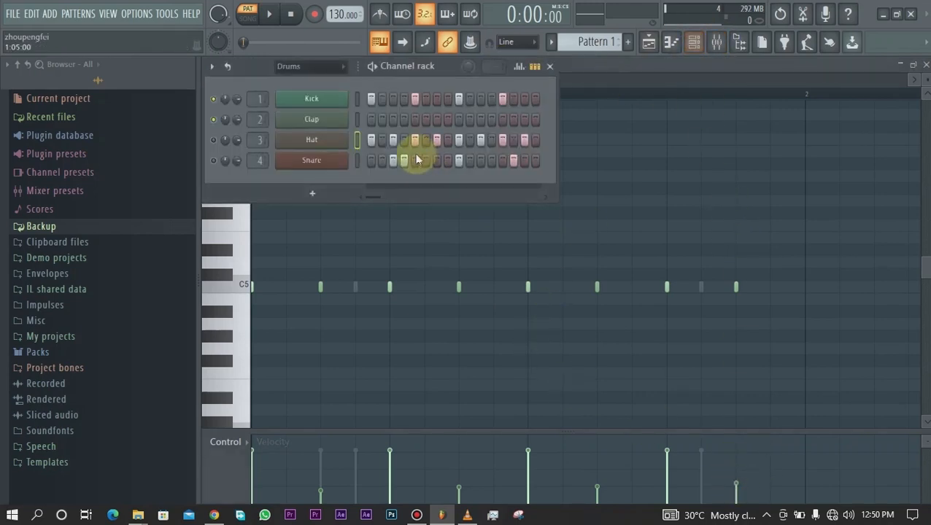
{"action": "left_click", "coordinate": [359, 144]}
{"action": "left_click", "coordinate": [536, 67]}
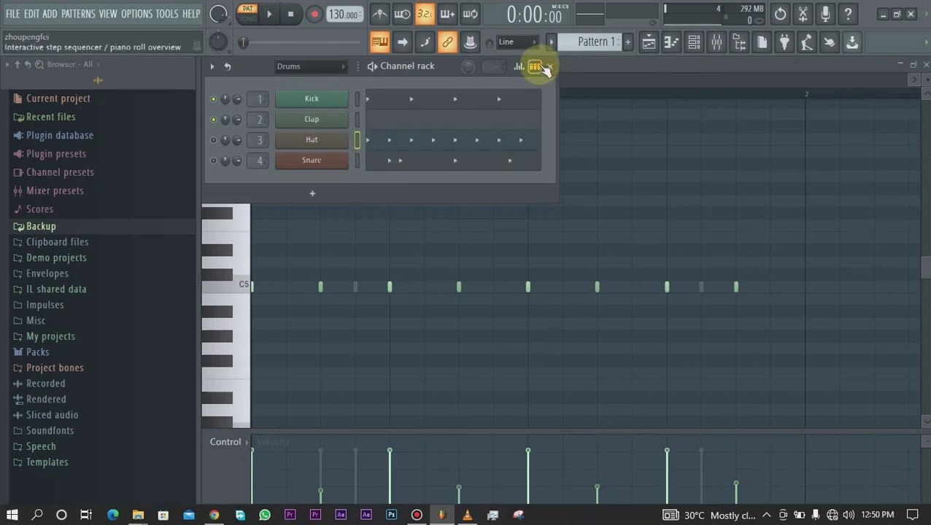
{"action": "left_click", "coordinate": [536, 67]}
{"action": "left_click", "coordinate": [518, 66]}
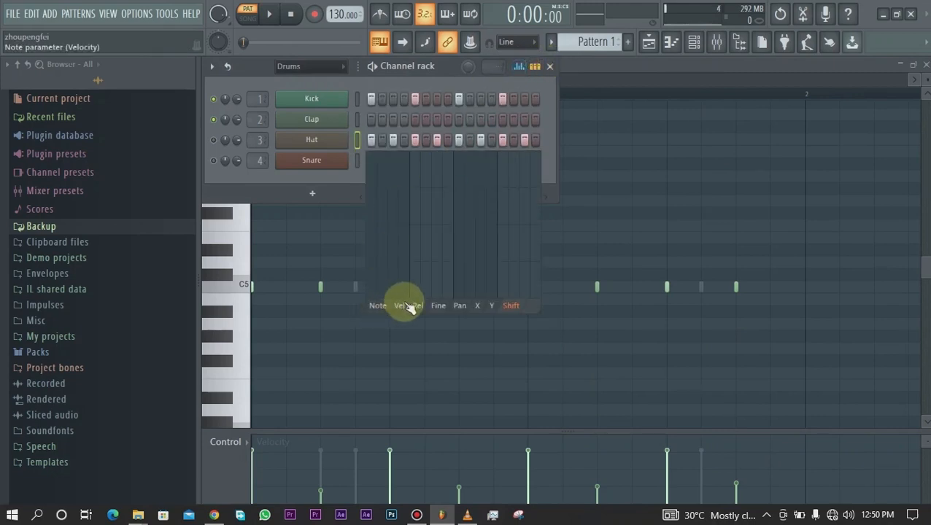
{"action": "left_click", "coordinate": [401, 306]}
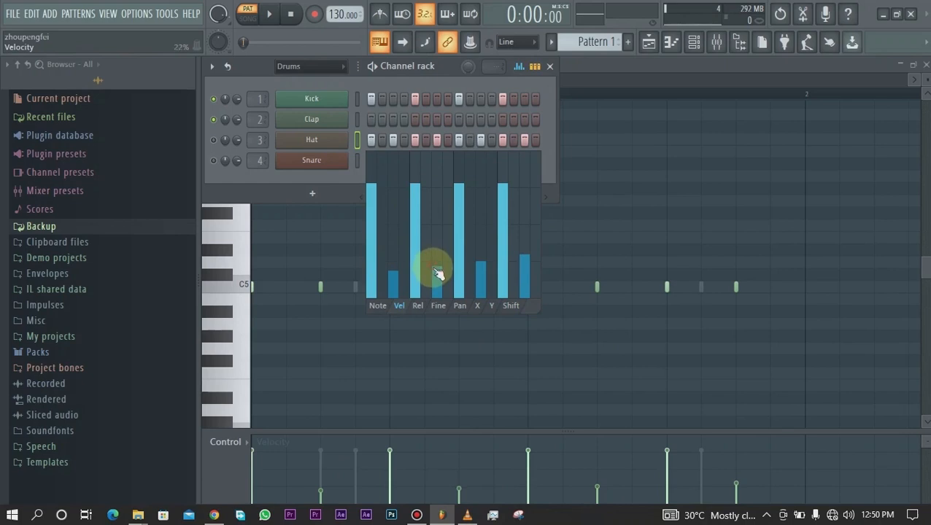
{"action": "left_click", "coordinate": [481, 294]}
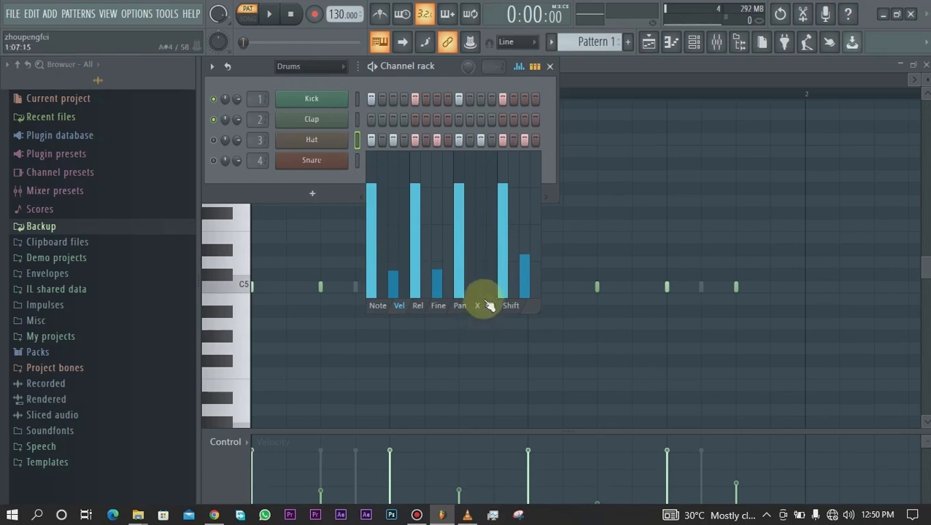
{"action": "mouse_move", "coordinate": [486, 285]}
{"action": "left_mouse_down"}
{"action": "mouse_move", "coordinate": [476, 202]}
{"action": "mouse_move", "coordinate": [478, 264]}
{"action": "mouse_move", "coordinate": [473, 224]}
{"action": "mouse_move", "coordinate": [484, 183]}
{"action": "mouse_move", "coordinate": [484, 196]}
{"action": "left_mouse_up"}
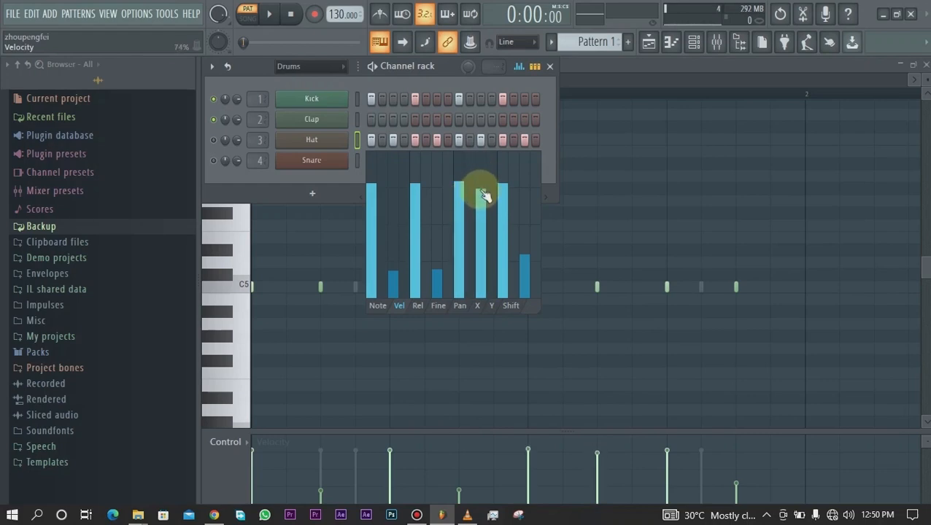
Show the Hat's note pitches in the graph editor and try shifting the pitch of the hit on step 3.
{"action": "left_click", "coordinate": [377, 307]}
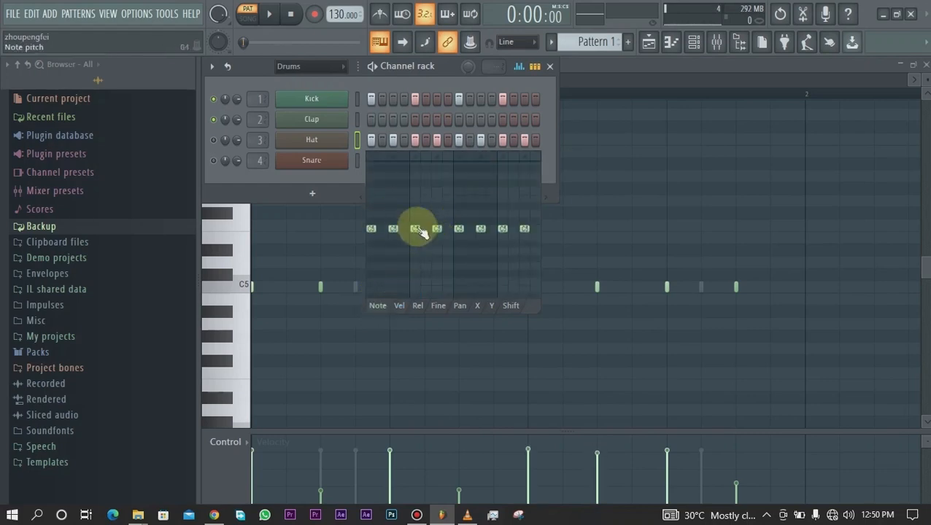
{"action": "mouse_move", "coordinate": [392, 225]}
{"action": "left_mouse_down"}
{"action": "mouse_move", "coordinate": [390, 208]}
{"action": "mouse_move", "coordinate": [401, 236]}
{"action": "left_mouse_up"}
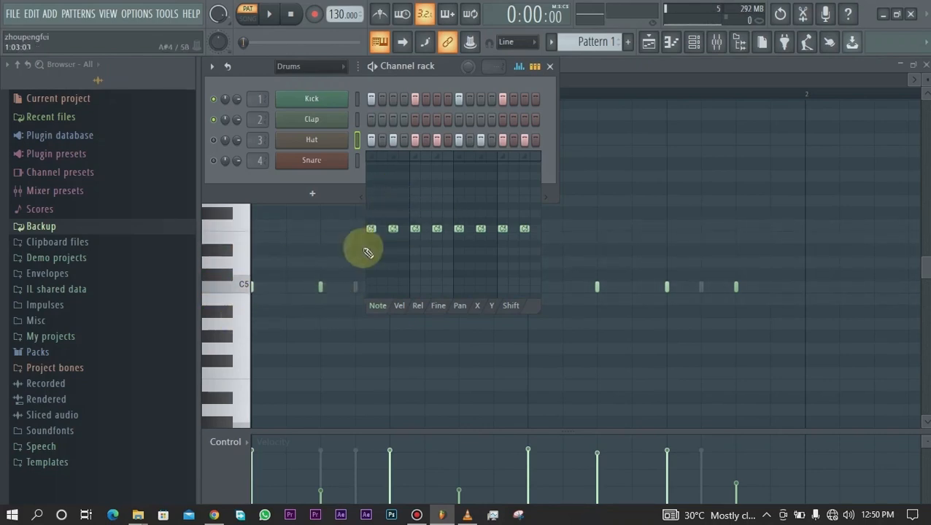
{"action": "left_click_drag", "start_coordinate": [399, 235], "coordinate": [400, 237]}
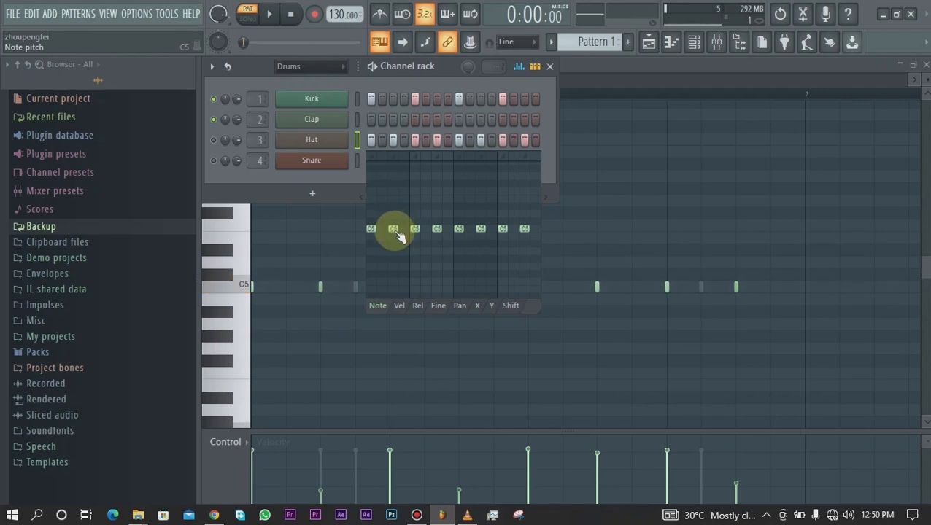
{"action": "left_click", "coordinate": [587, 65]}
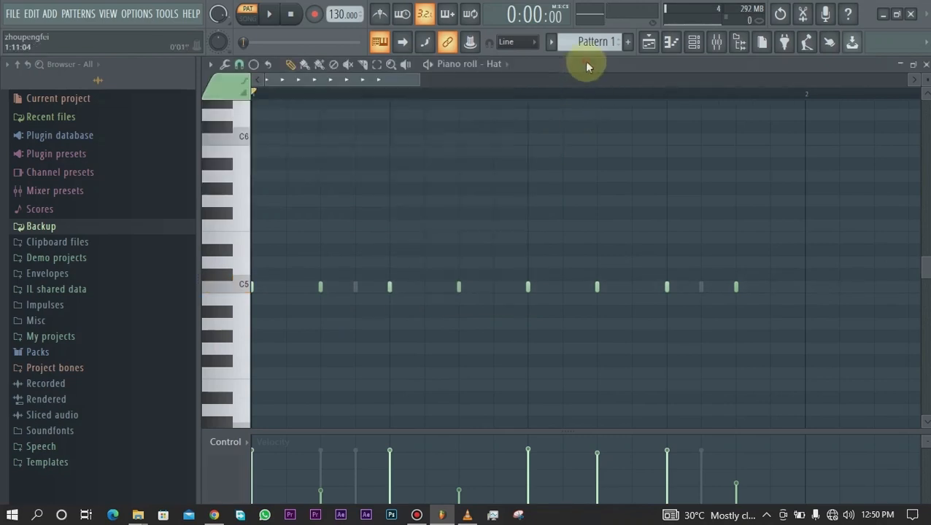
Stack notes on D5, E5 and F#5 above the C5 note on step 3 in the Hat's piano roll and return to the channel rack.
{"action": "left_click", "coordinate": [329, 236]}
{"action": "right_click", "coordinate": [341, 237]}
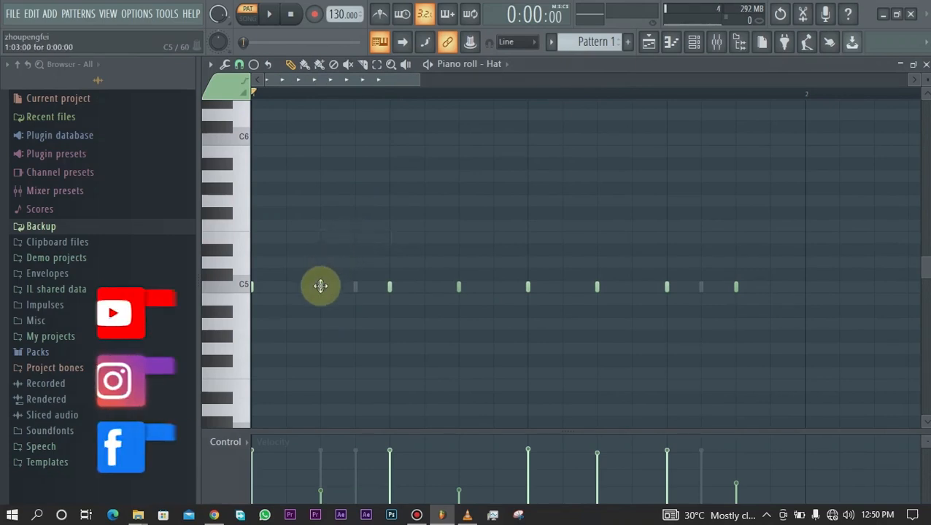
{"action": "left_click", "coordinate": [322, 262]}
{"action": "left_click", "coordinate": [322, 237]}
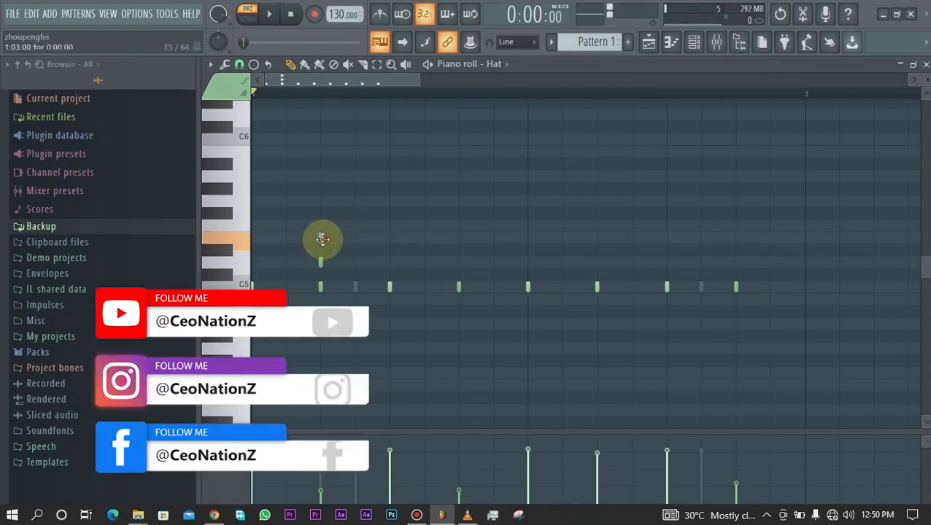
{"action": "left_click", "coordinate": [329, 221]}
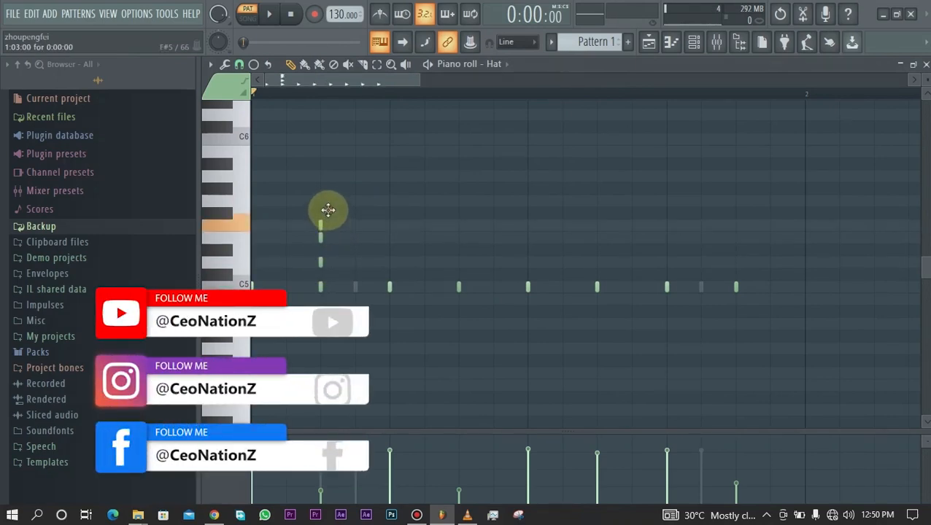
{"action": "left_click_drag", "start_coordinate": [329, 210], "coordinate": [329, 206]}
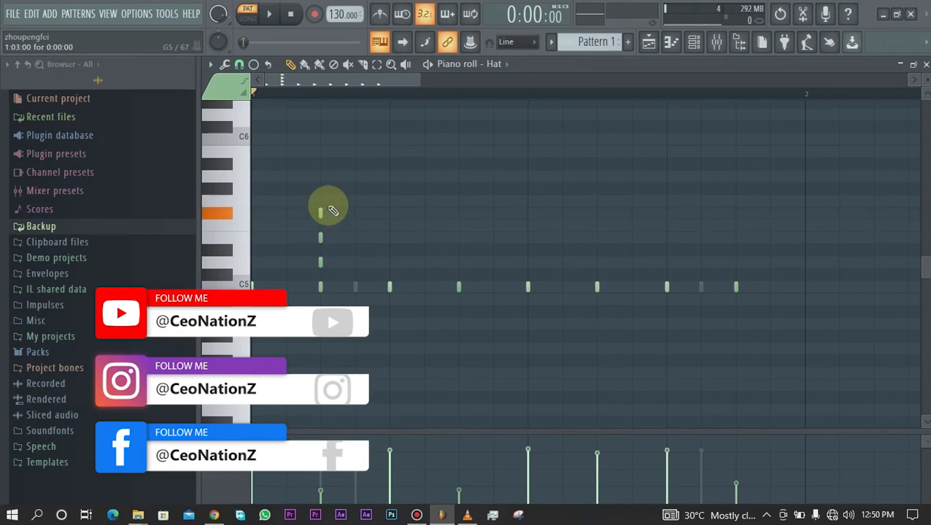
{"action": "left_click", "coordinate": [695, 44]}
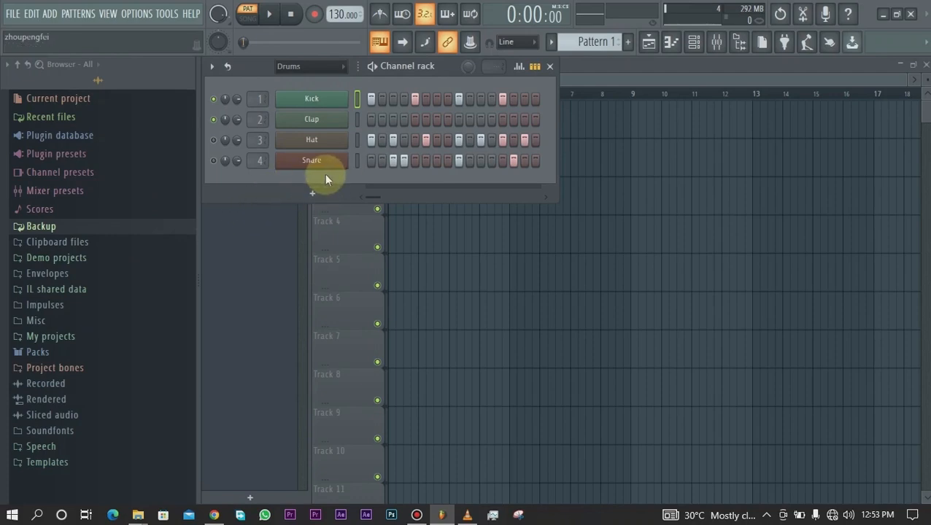
In the browser's Packs, expand the Drums (ModeAudio) folder and its Kicks subfolder.
{"action": "left_click", "coordinate": [58, 354]}
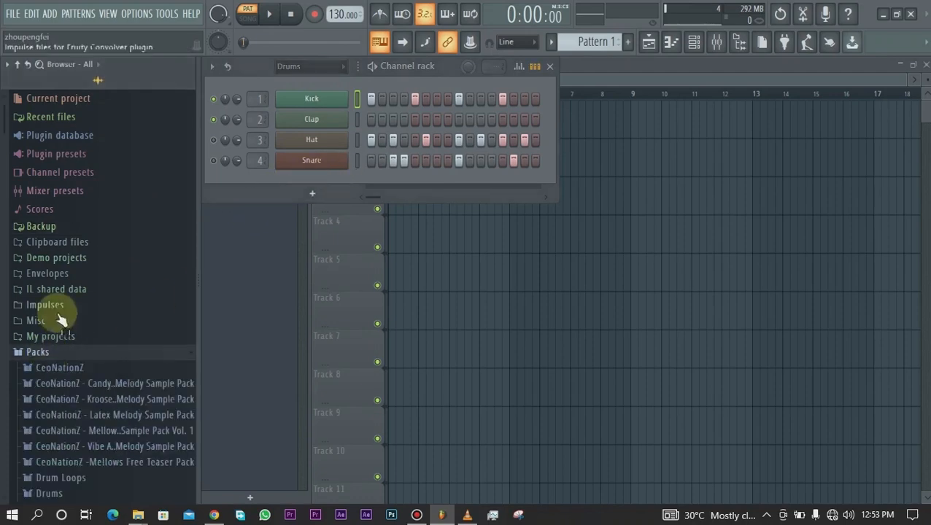
{"action": "scroll", "coordinate": [33, 281], "scroll_direction": "down", "scroll_amount": 8}
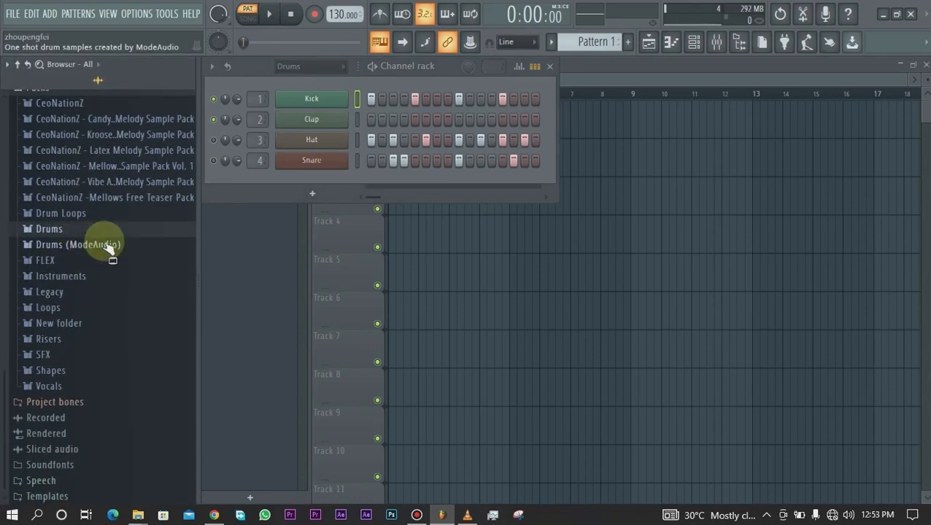
{"action": "left_click", "coordinate": [71, 246]}
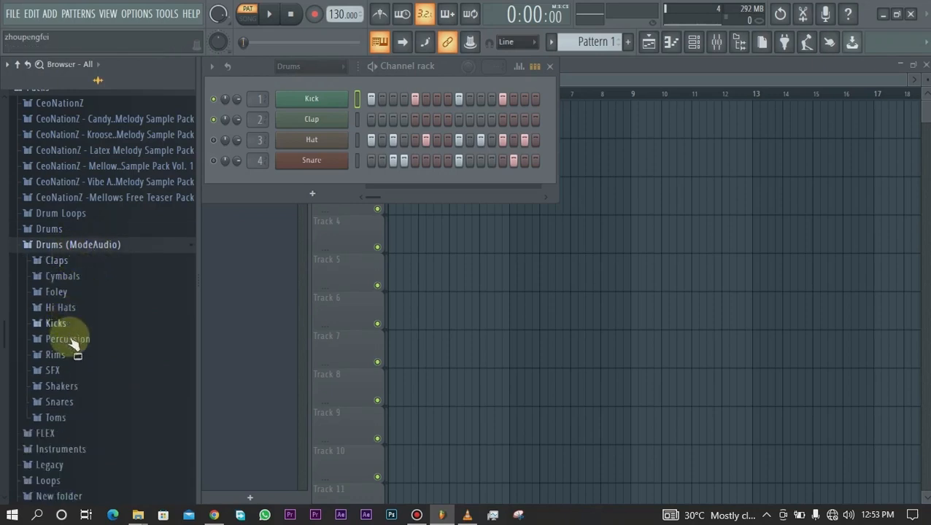
{"action": "left_click", "coordinate": [59, 324]}
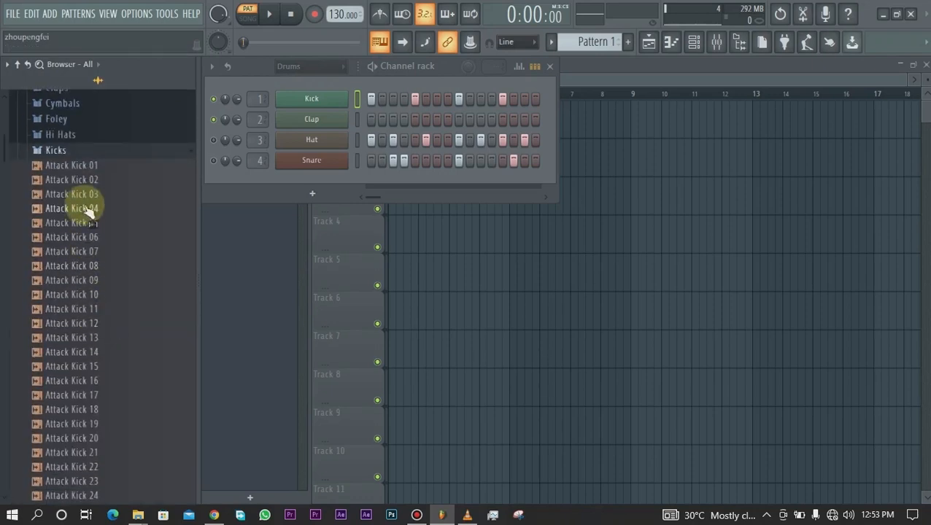
Audition several Attack Kick samples from the Kicks folder, including Attack Kick 12, 07 and 04.
{"action": "left_click", "coordinate": [84, 382]}
{"action": "left_click", "coordinate": [90, 367]}
{"action": "left_click", "coordinate": [94, 352]}
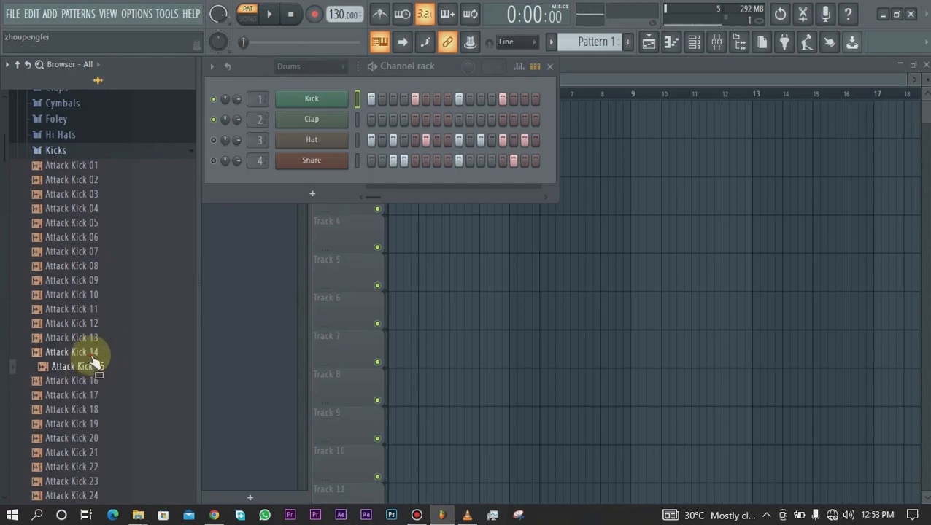
{"action": "left_click", "coordinate": [92, 339]}
{"action": "left_click", "coordinate": [91, 324]}
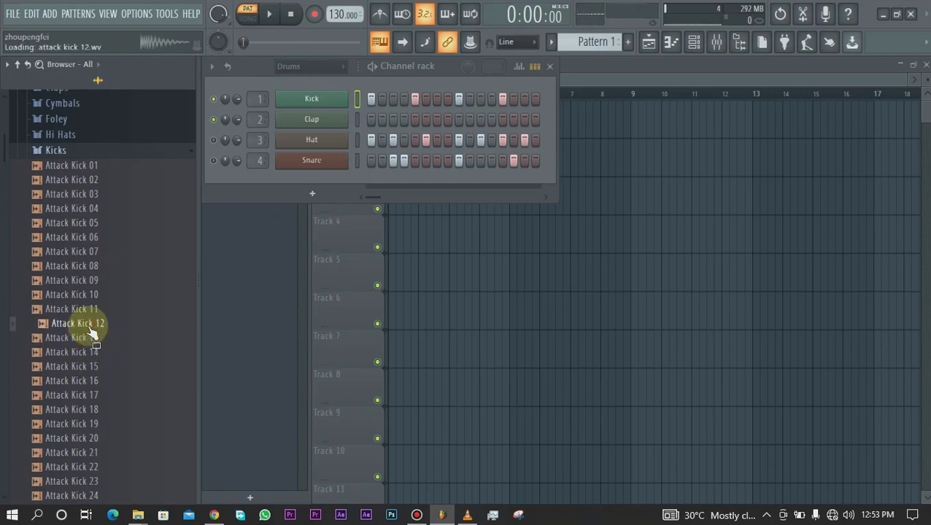
{"action": "left_click", "coordinate": [89, 313]}
{"action": "left_click", "coordinate": [89, 298]}
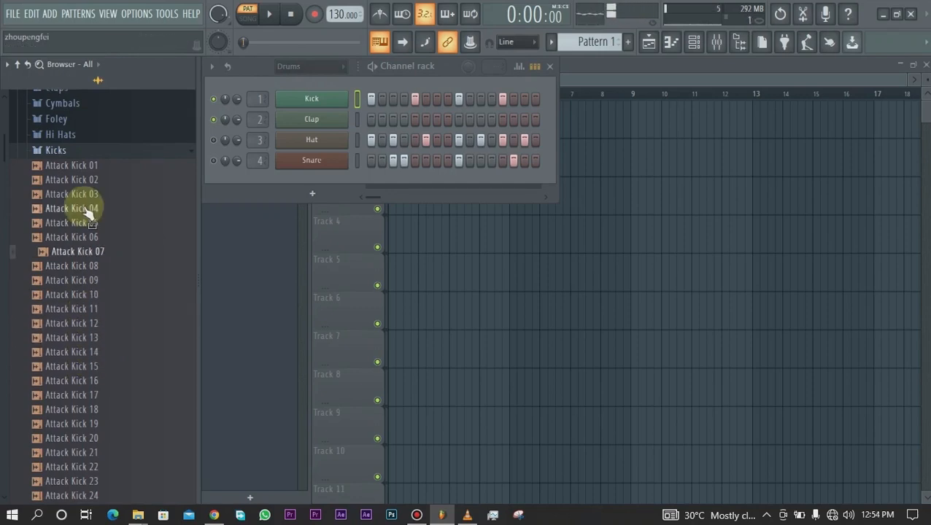
{"action": "left_click", "coordinate": [92, 169]}
{"action": "left_click", "coordinate": [102, 212]}
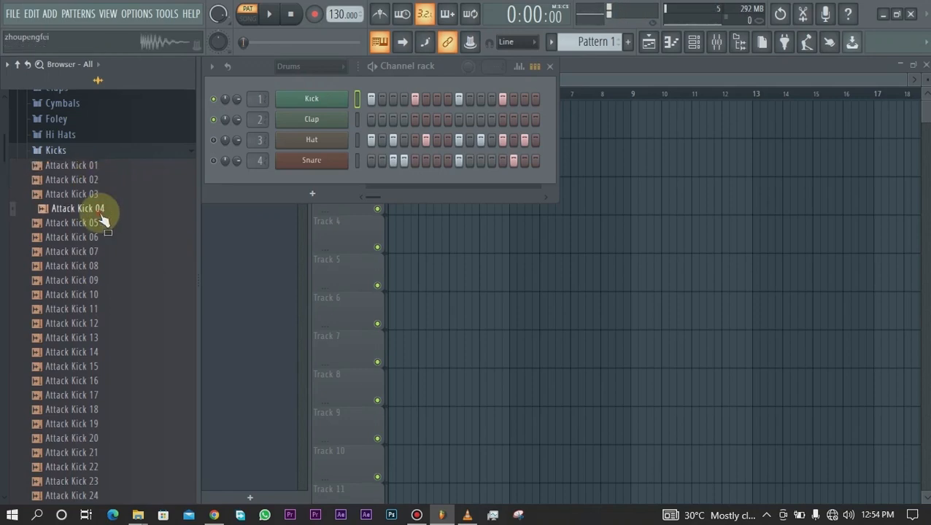
Add the Attack Kick 04 sample as a new channel below the Snare and delete that channel again.
{"action": "left_click_drag", "start_coordinate": [102, 219], "coordinate": [296, 180]}
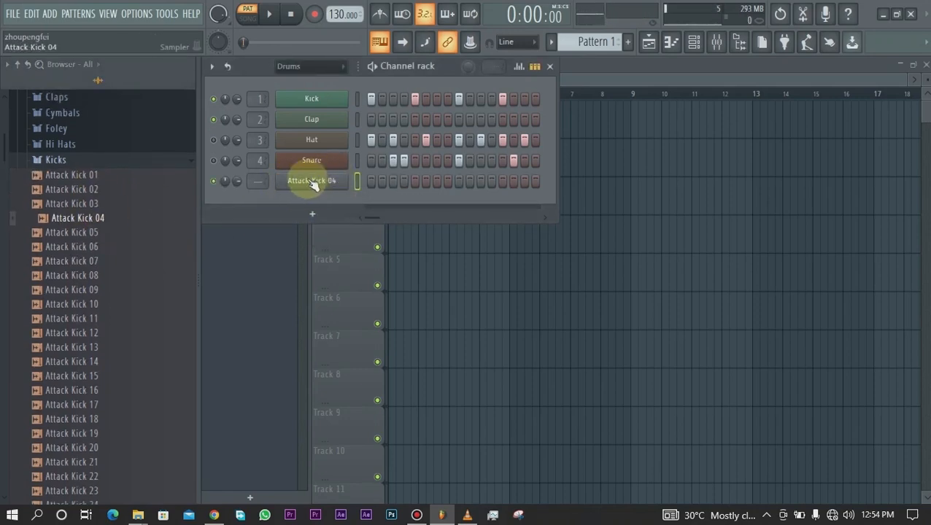
{"action": "right_click", "coordinate": [312, 184]}
{"action": "left_click", "coordinate": [428, 321]}
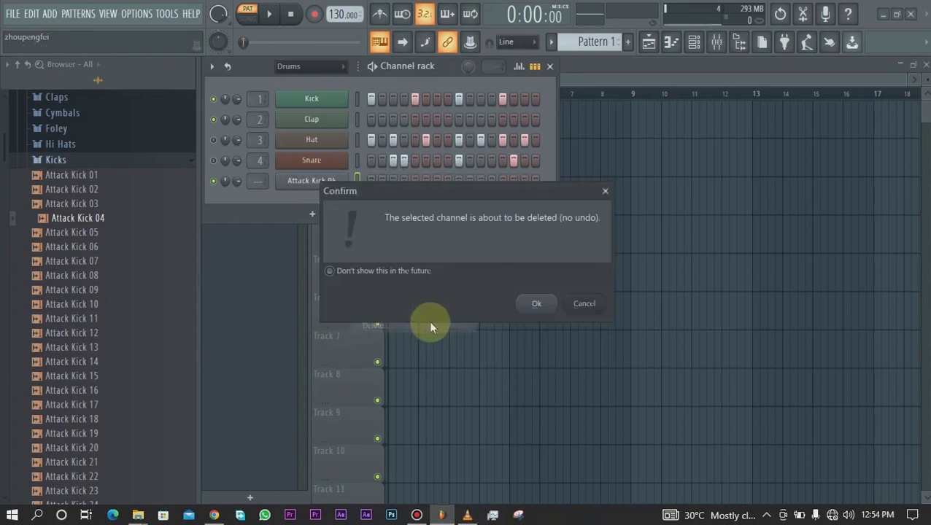
{"action": "key", "text": "Return"}
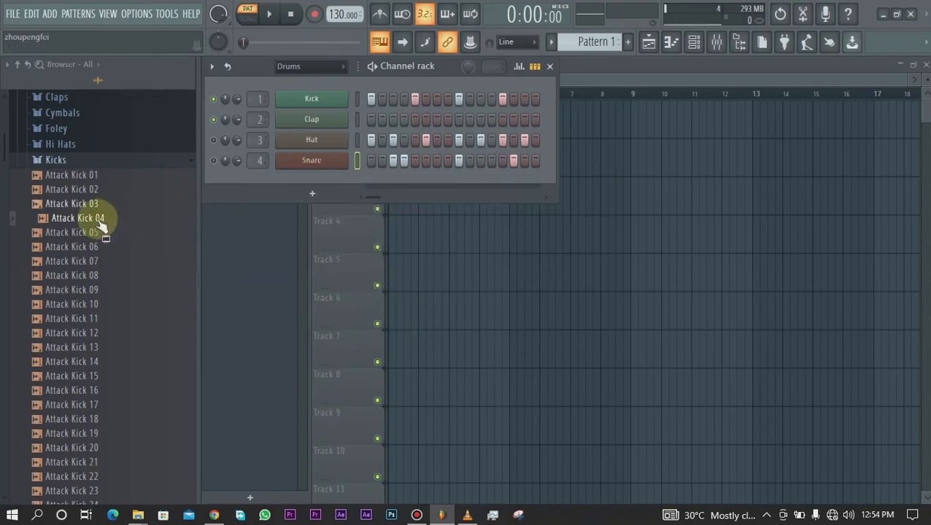
Replace the Kick channel's sample with Attack Kick 04 and play the pattern to hear it.
{"action": "left_click_drag", "start_coordinate": [100, 224], "coordinate": [314, 100]}
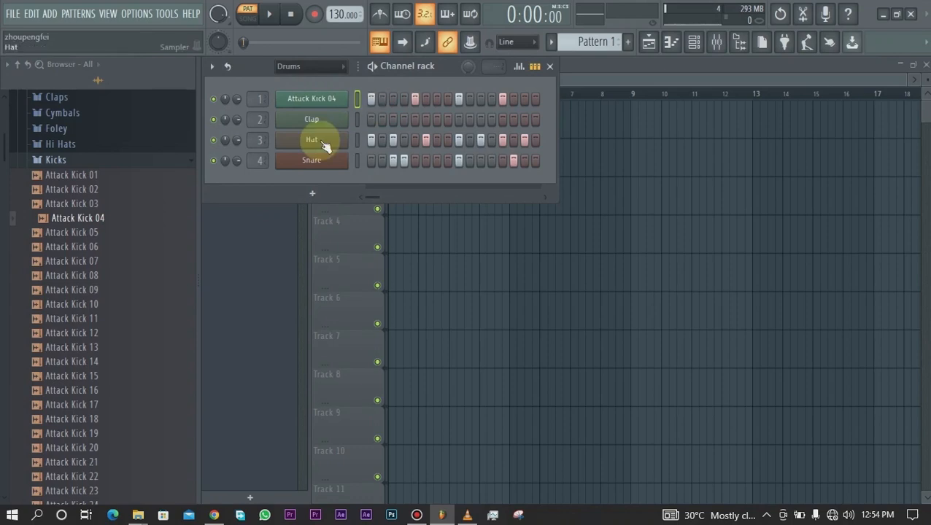
{"action": "key", "text": "space"}
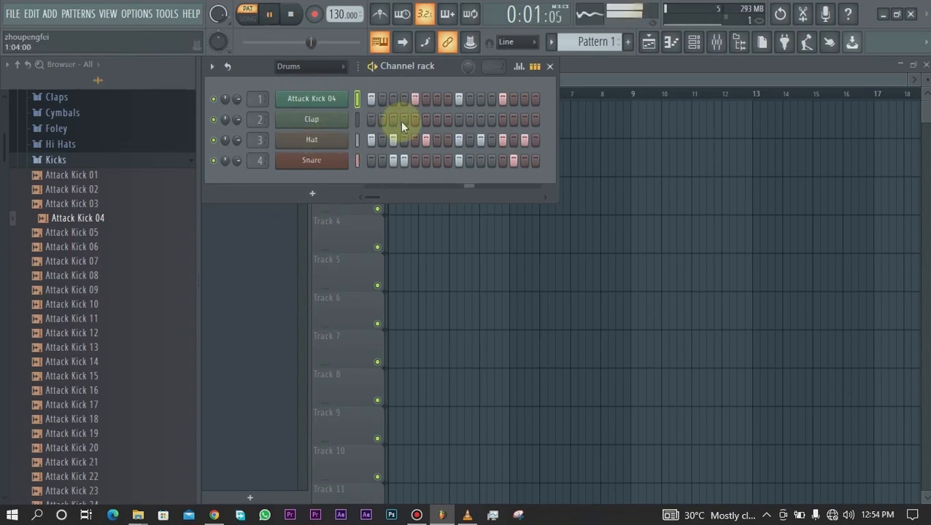
{"action": "key", "text": "space"}
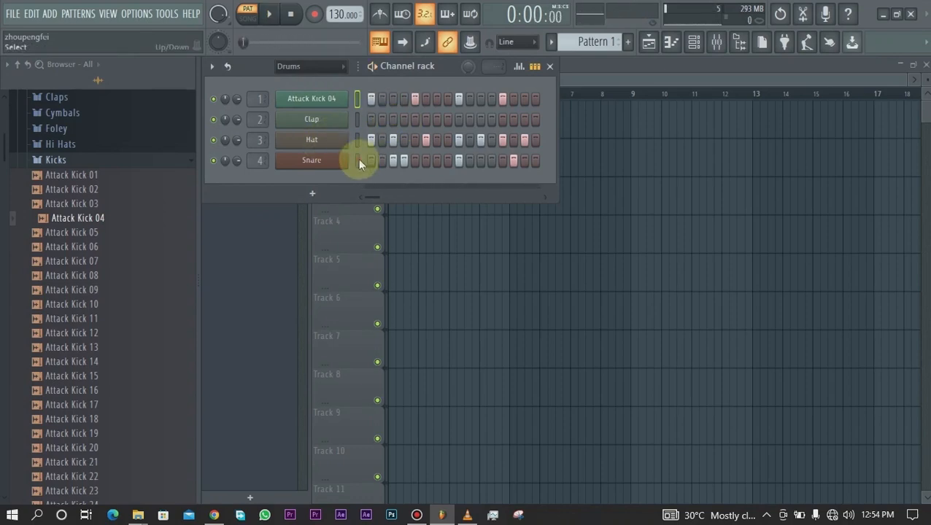
Collapse the Kicks folder and expand the Snares folder in the Drums (ModeAudio) pack.
{"action": "left_click", "coordinate": [180, 174]}
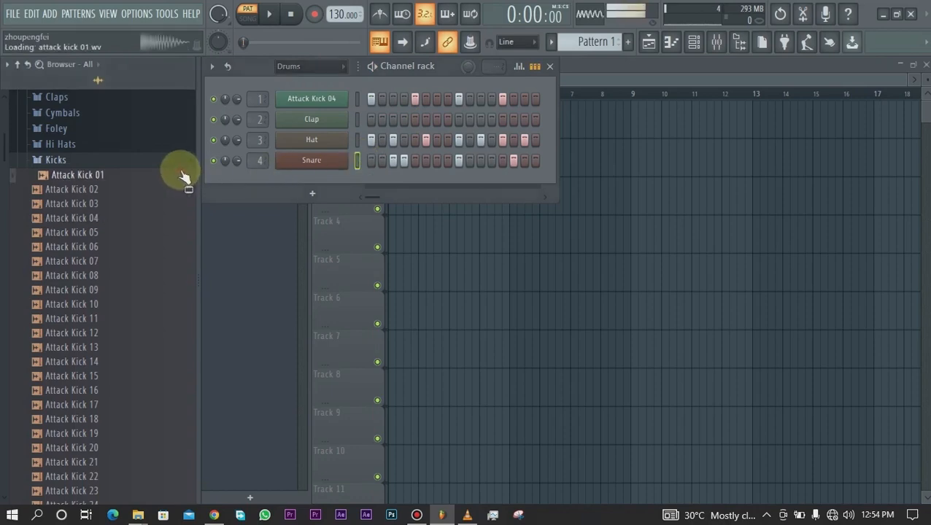
{"action": "left_click", "coordinate": [171, 164]}
{"action": "left_click", "coordinate": [91, 224]}
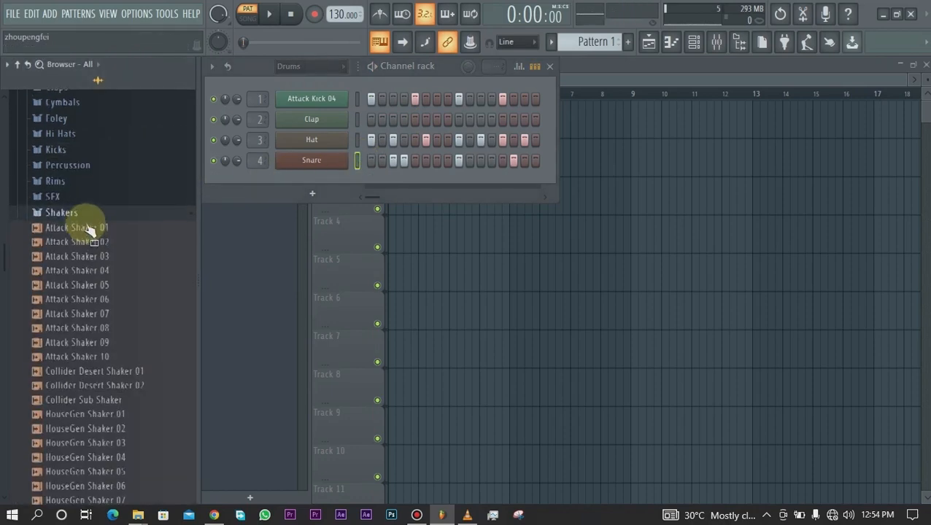
{"action": "left_click", "coordinate": [82, 217]}
{"action": "left_click", "coordinate": [77, 232]}
Audition Attack Snare 03 and 04, replace the Snare channel's sample with Attack Snare 03, and play the pattern.
{"action": "left_click", "coordinate": [91, 272]}
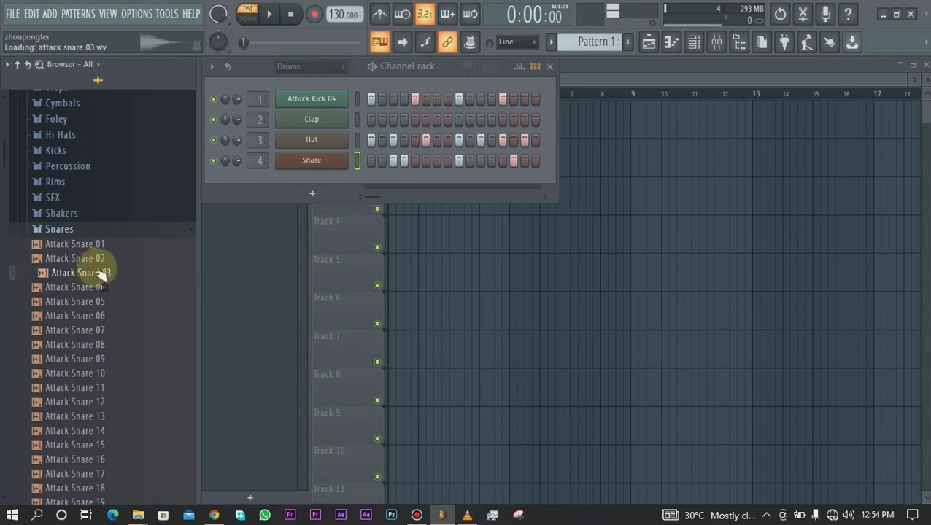
{"action": "left_click", "coordinate": [97, 287]}
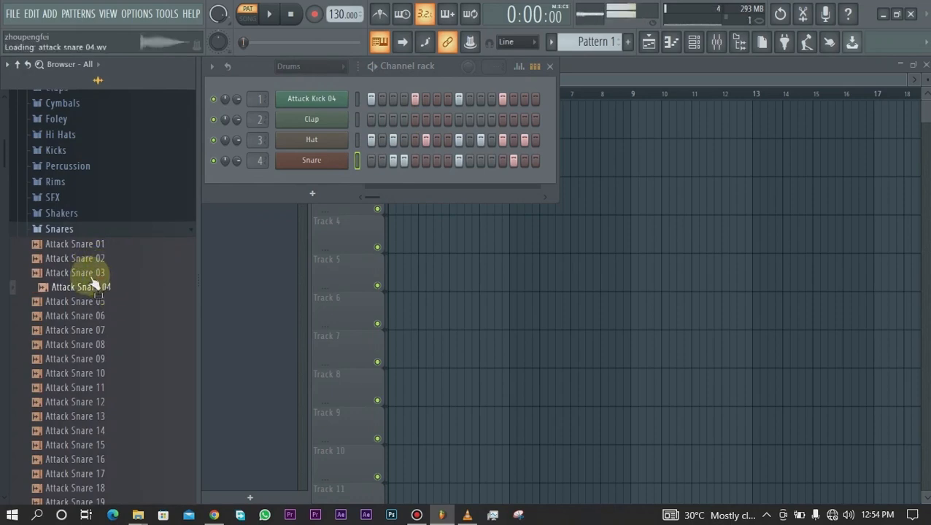
{"action": "left_click", "coordinate": [95, 272]}
{"action": "left_click_drag", "start_coordinate": [105, 274], "coordinate": [310, 159]}
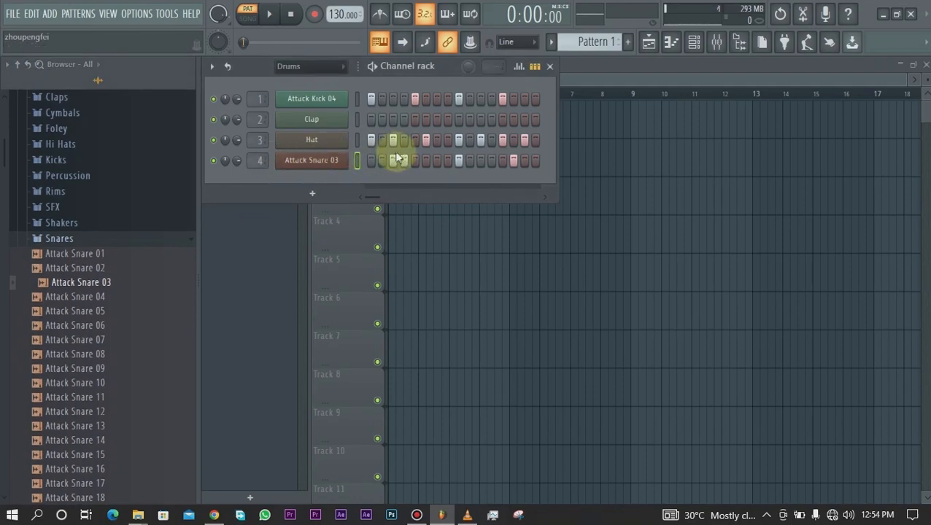
{"action": "key", "text": "space"}
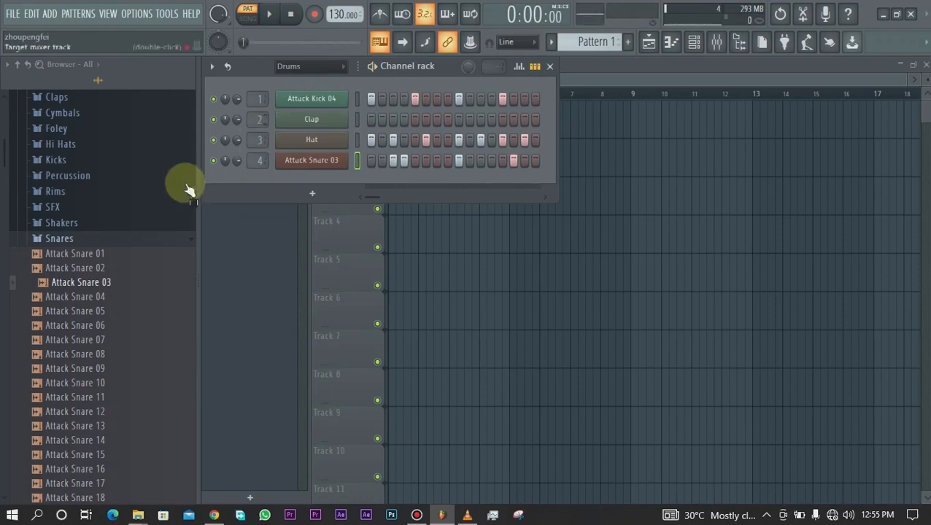
Replace the Hat channel's sample with Attack Hat 01 from the Hi Hats folder and play the pattern.
{"action": "left_click", "coordinate": [137, 236]}
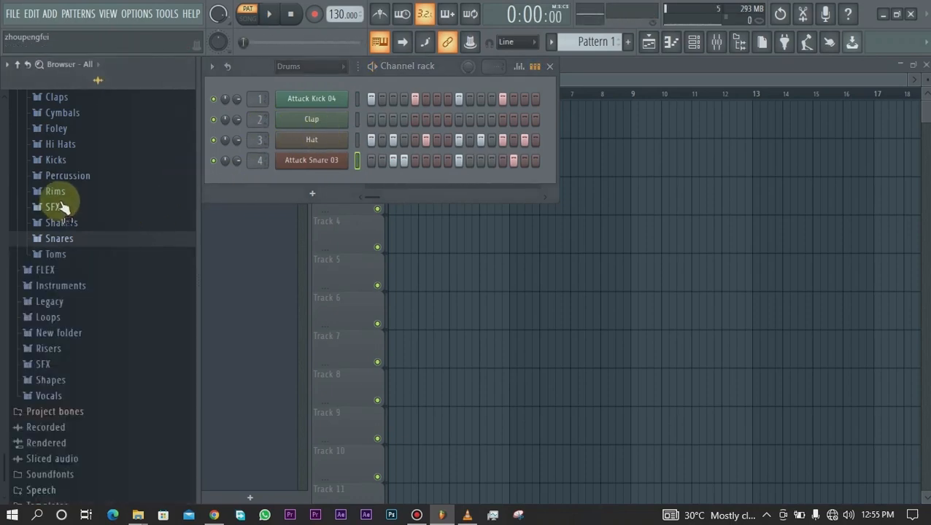
{"action": "left_click", "coordinate": [75, 143]}
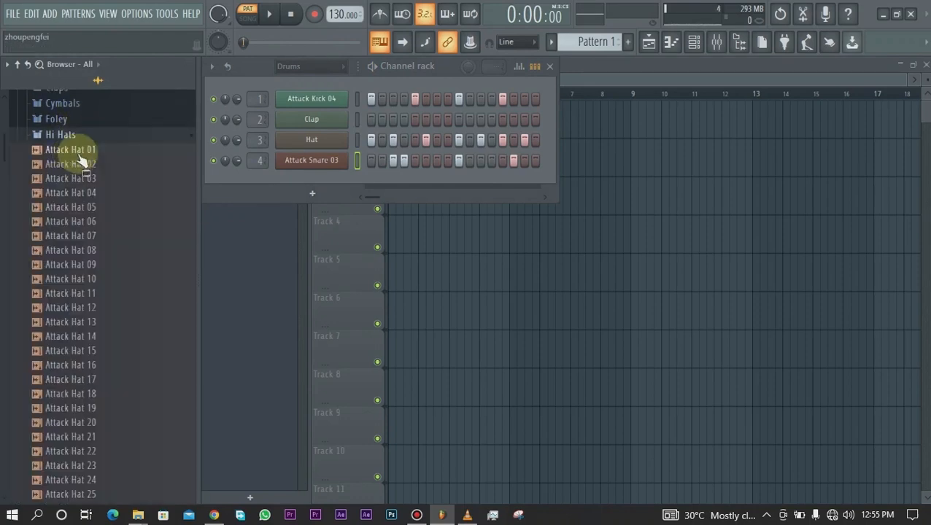
{"action": "left_click_drag", "start_coordinate": [96, 163], "coordinate": [314, 148]}
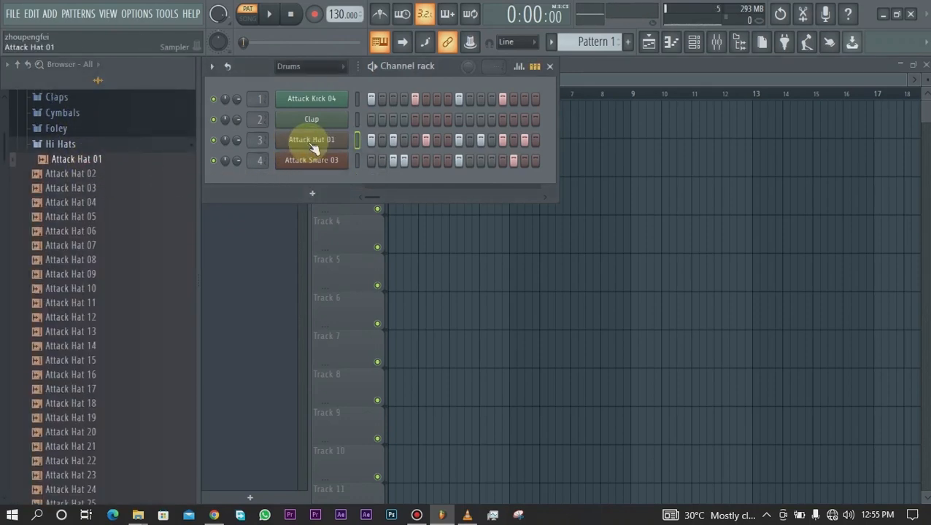
{"action": "key", "text": "space"}
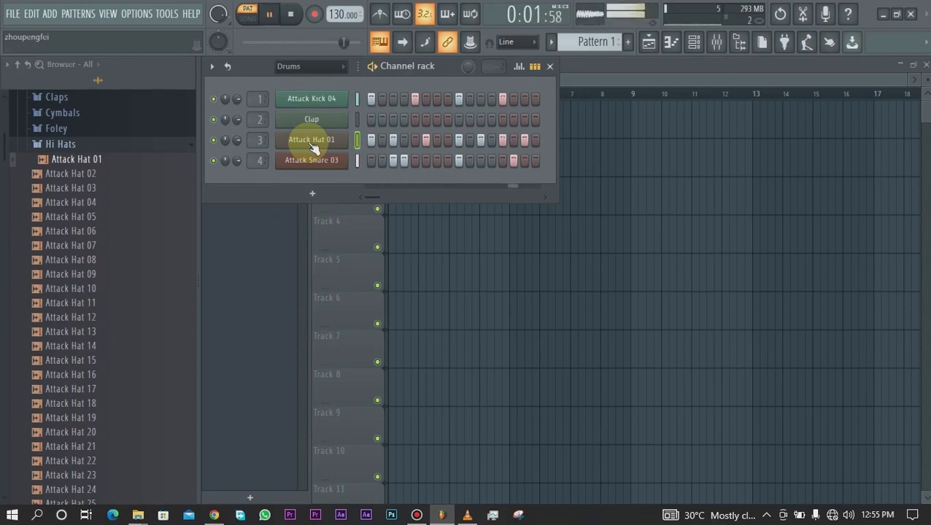
{"action": "key", "text": "space"}
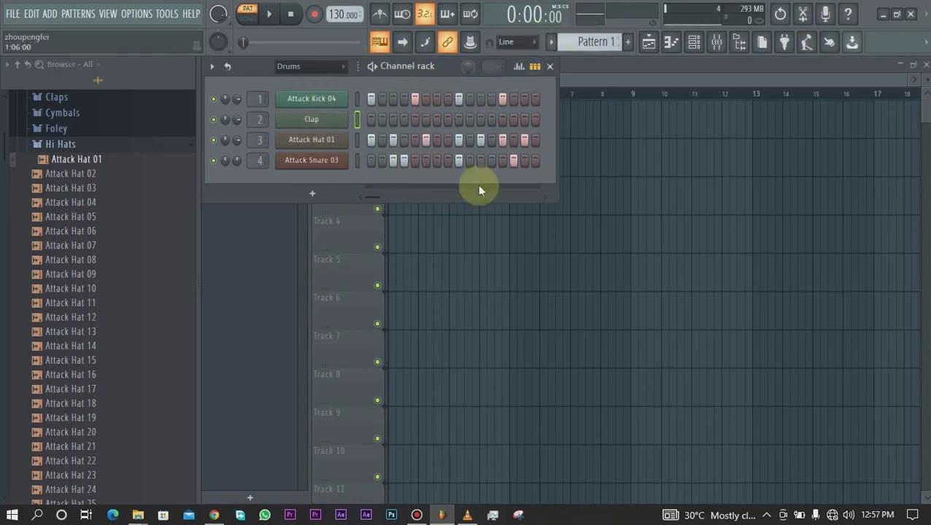
Switch to Chrome and review the Channel Rack & Step Sequencer help page, from its overview down to the options for selected channels.
{"action": "left_click", "coordinate": [214, 515]}
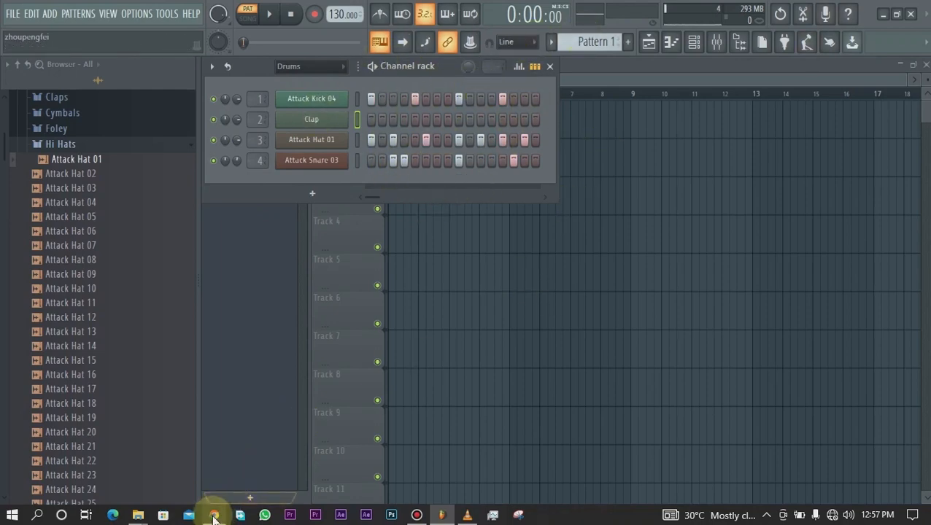
{"action": "scroll", "coordinate": [451, 192], "scroll_direction": "up", "scroll_amount": 3}
{"action": "scroll", "coordinate": [451, 192], "scroll_direction": "up", "scroll_amount": 8}
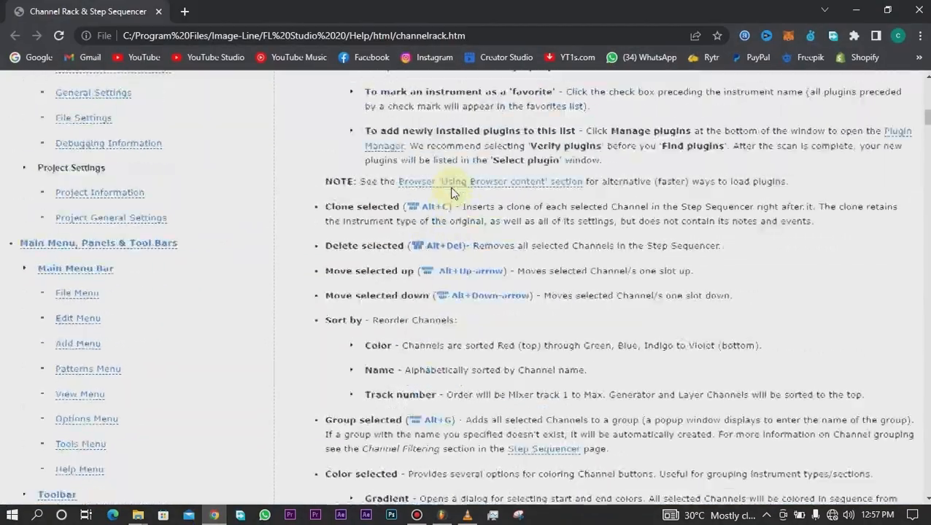
{"action": "scroll", "coordinate": [453, 191], "scroll_direction": "up", "scroll_amount": 4}
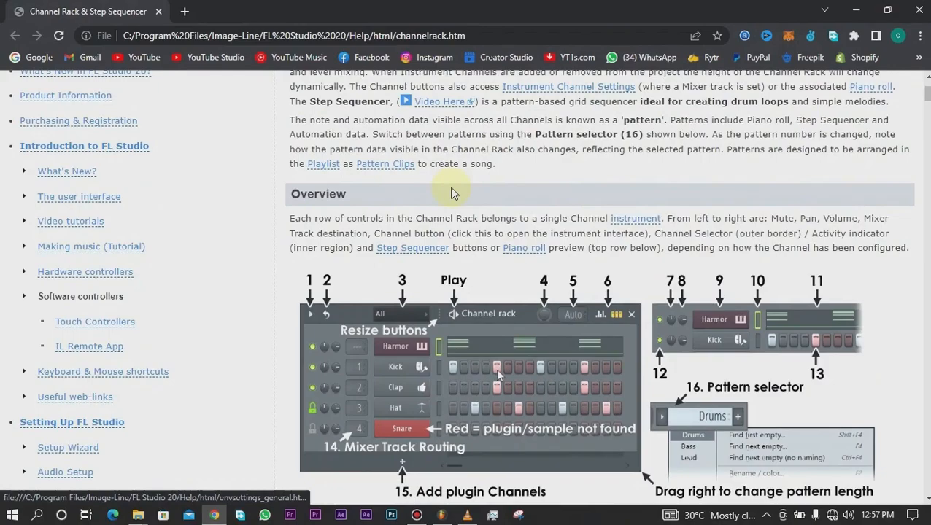
{"action": "right_click", "coordinate": [451, 192]}
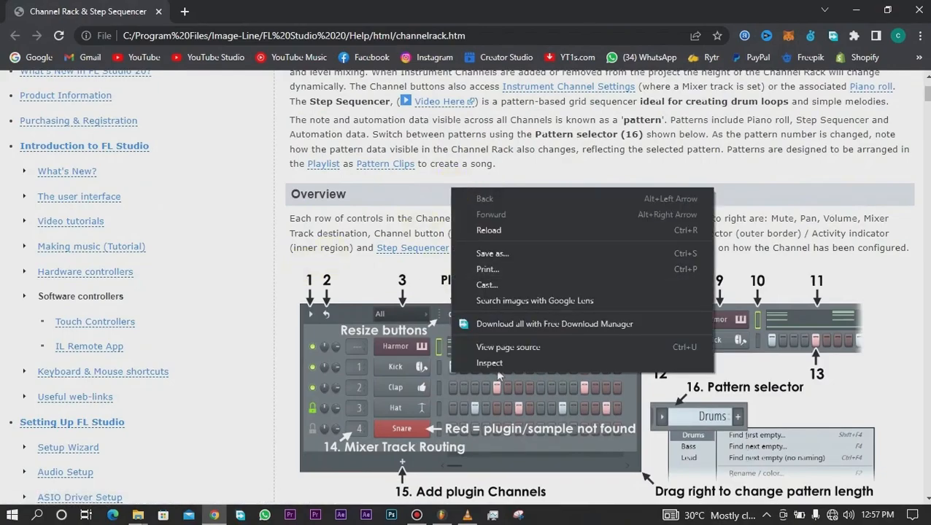
{"action": "scroll", "coordinate": [498, 376], "scroll_direction": "down", "scroll_amount": 15}
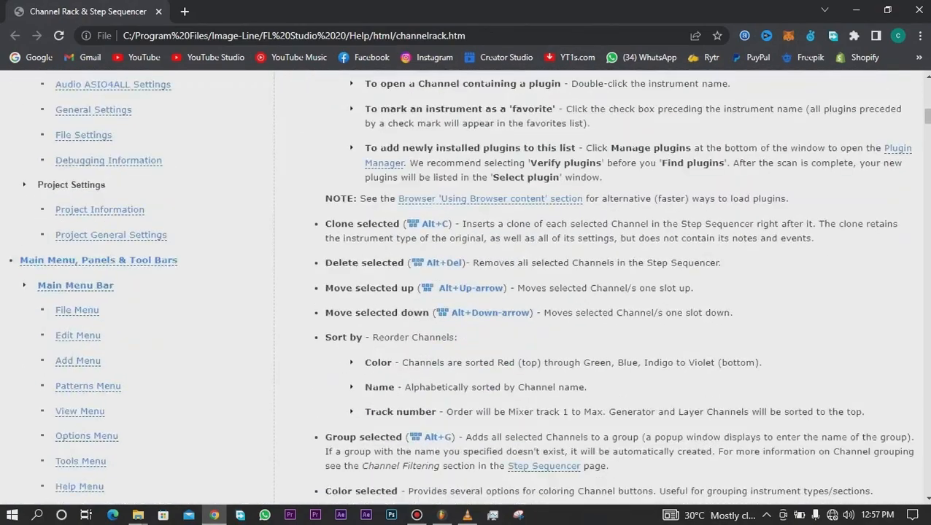
{"action": "scroll", "coordinate": [498, 292], "scroll_direction": "down", "scroll_amount": 4}
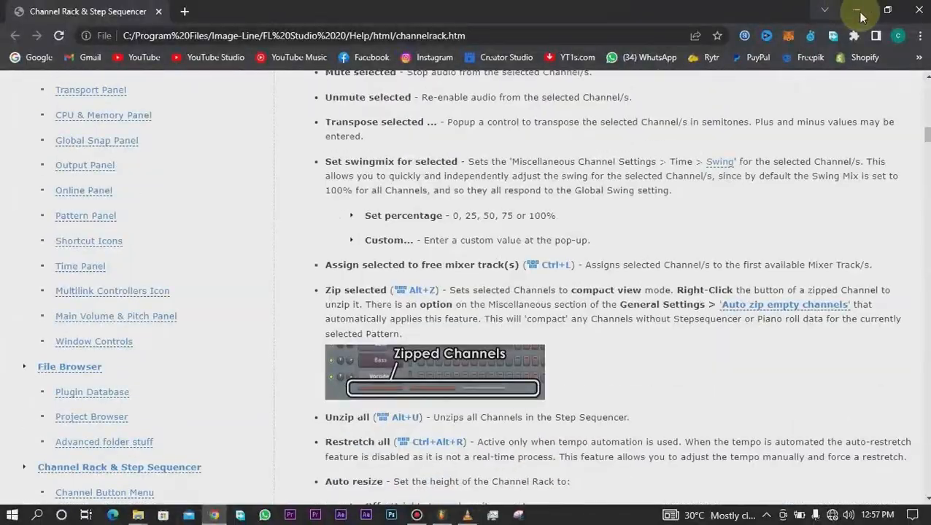